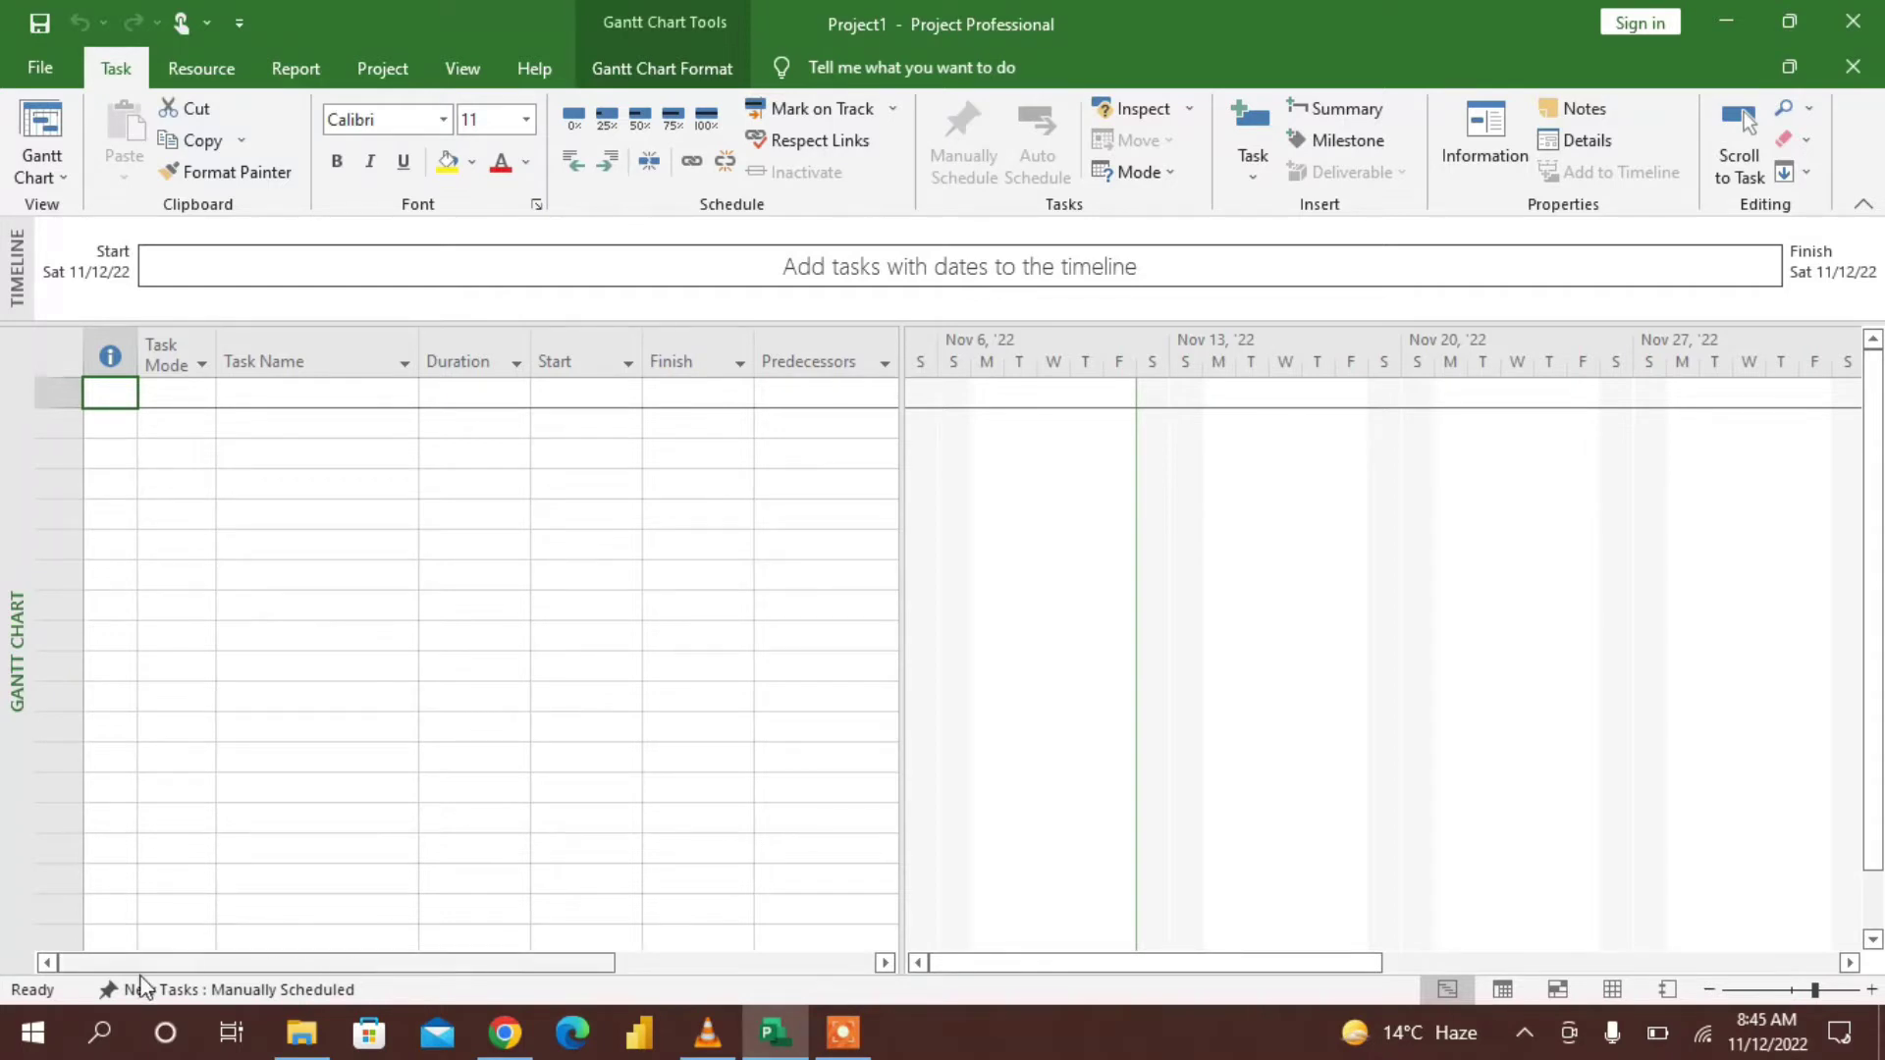
Set new tasks to Auto Scheduled and enter three tasks named A, B and C
click(246, 991)
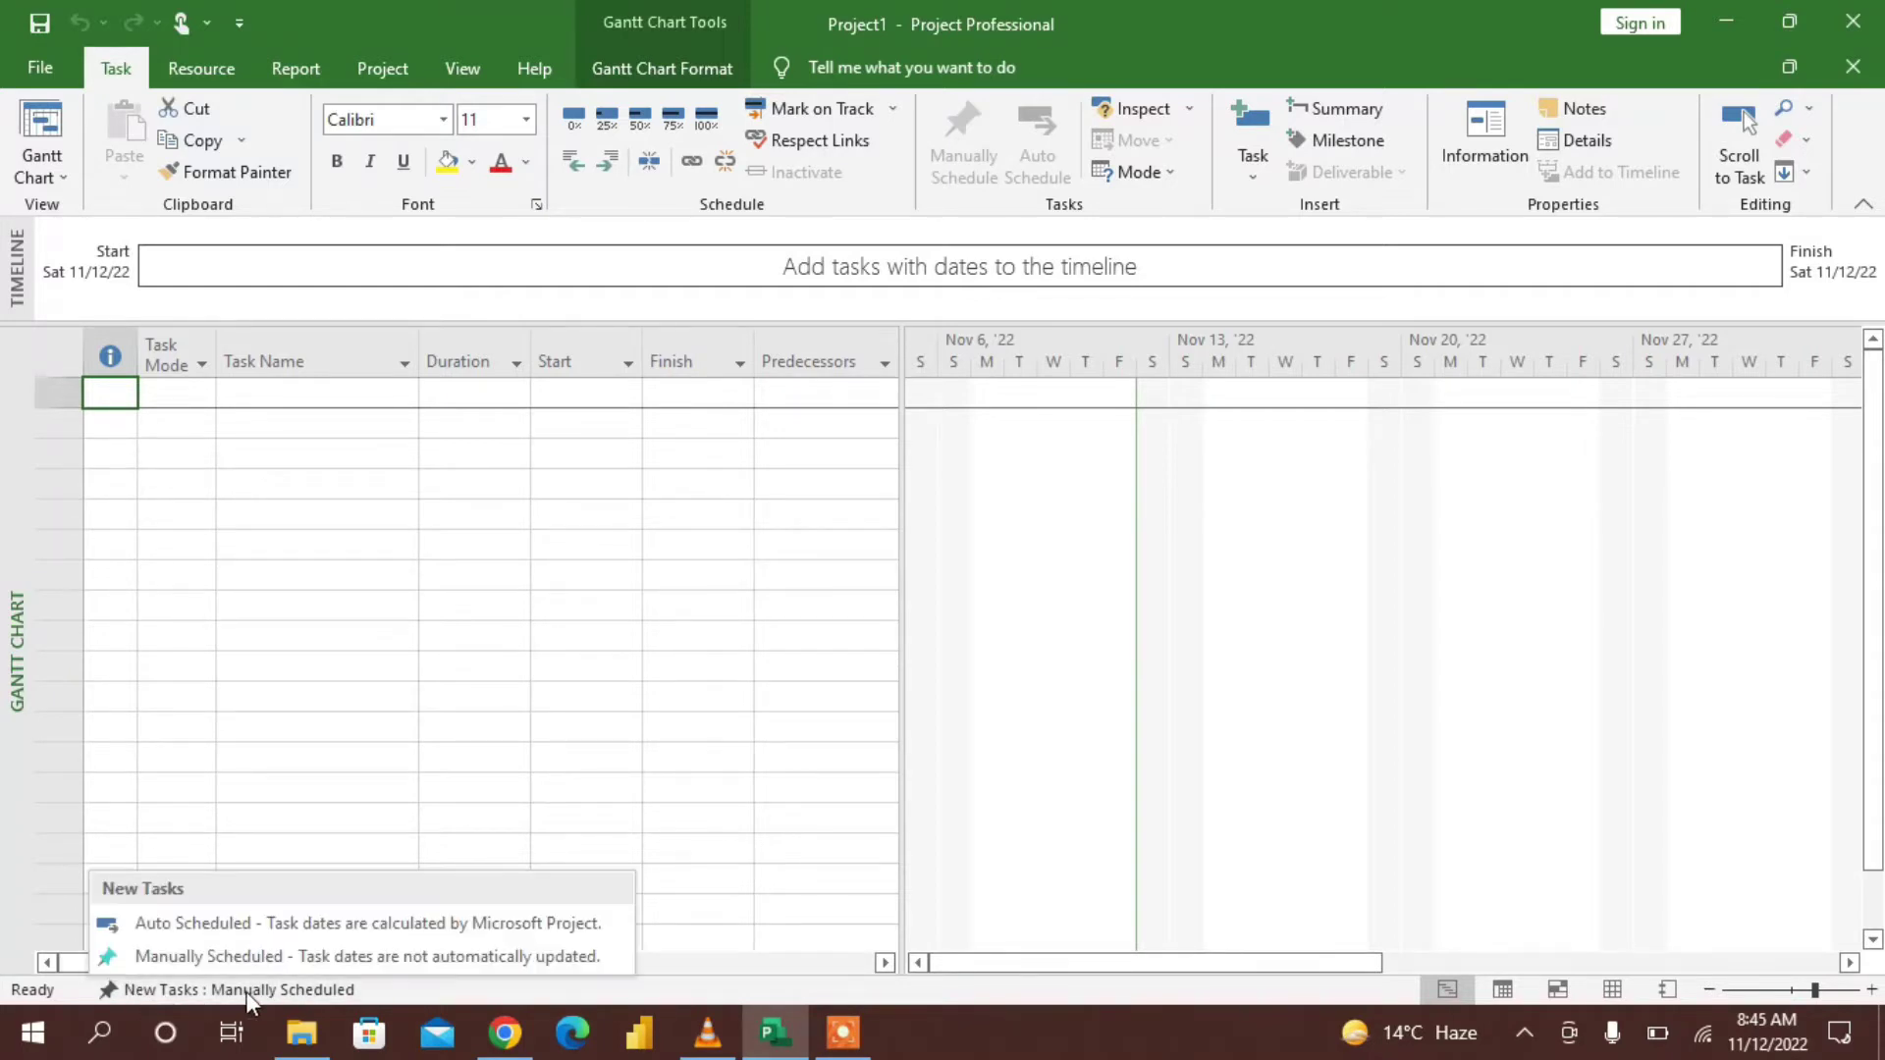
click(147, 924)
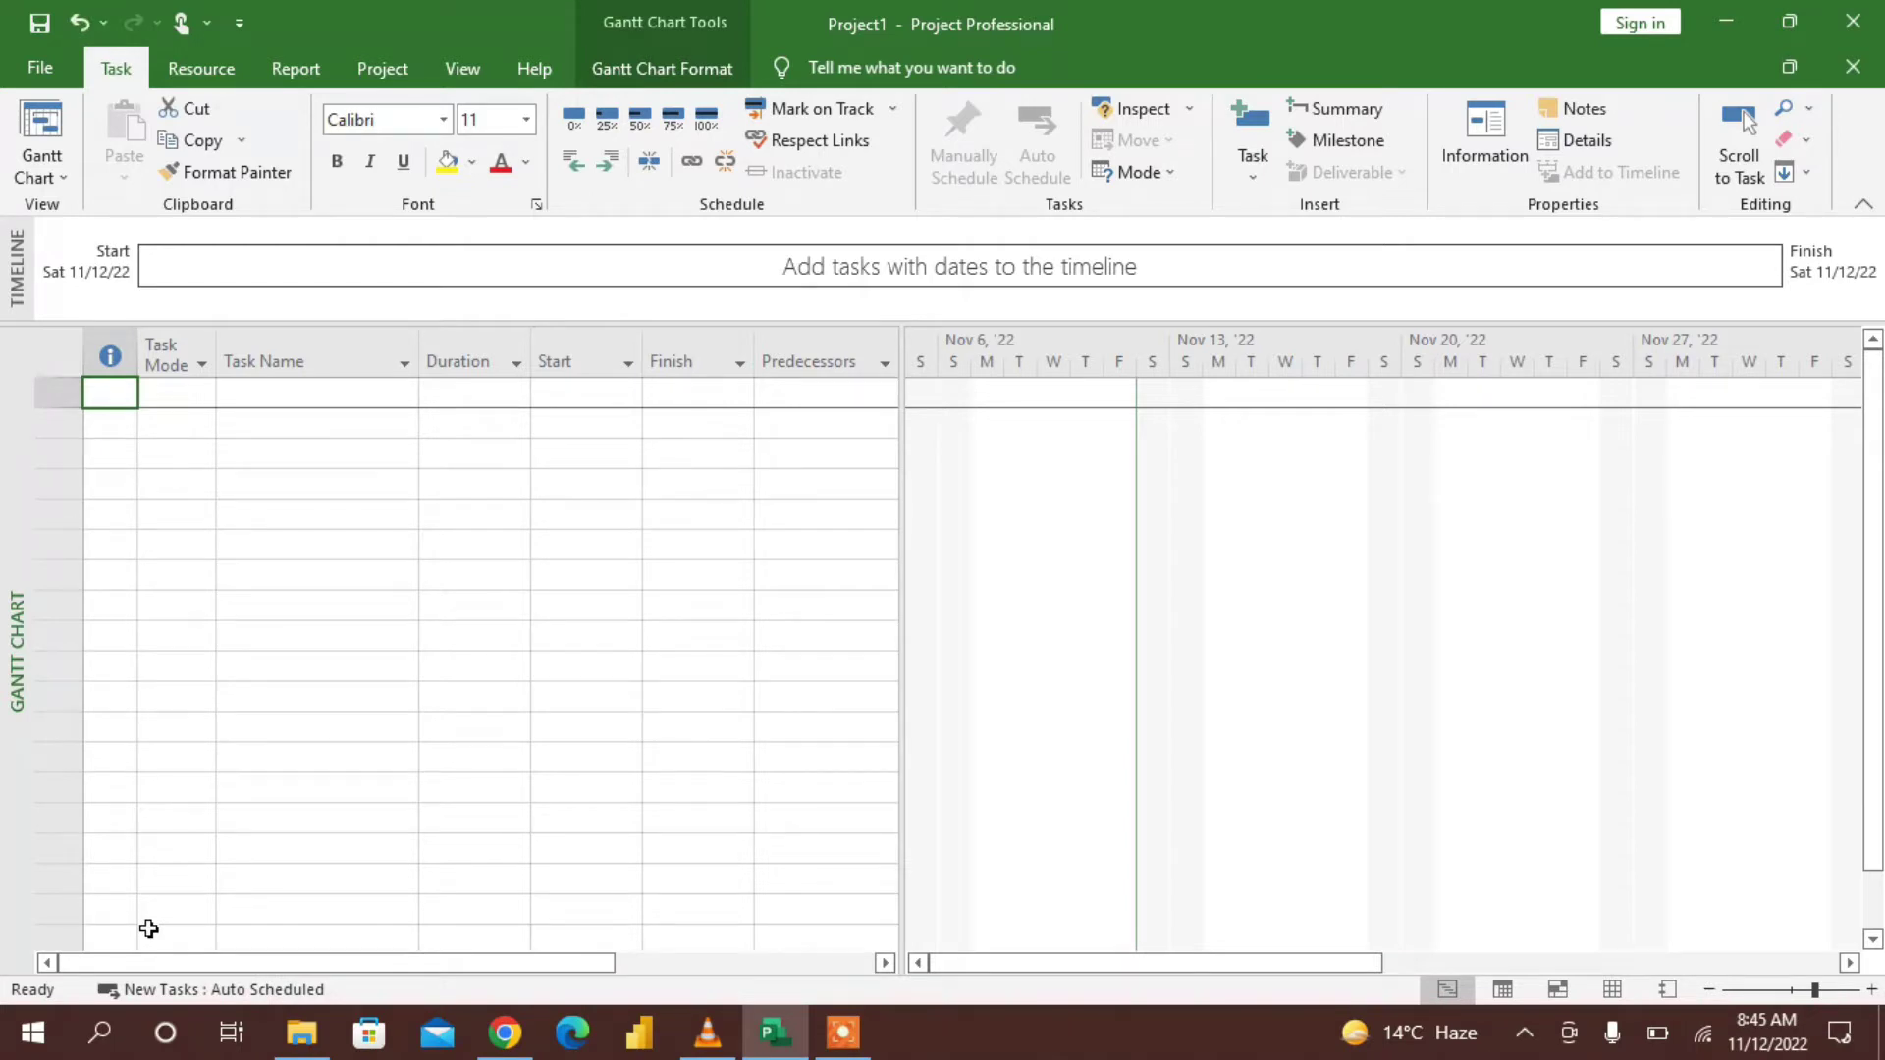
click(273, 390)
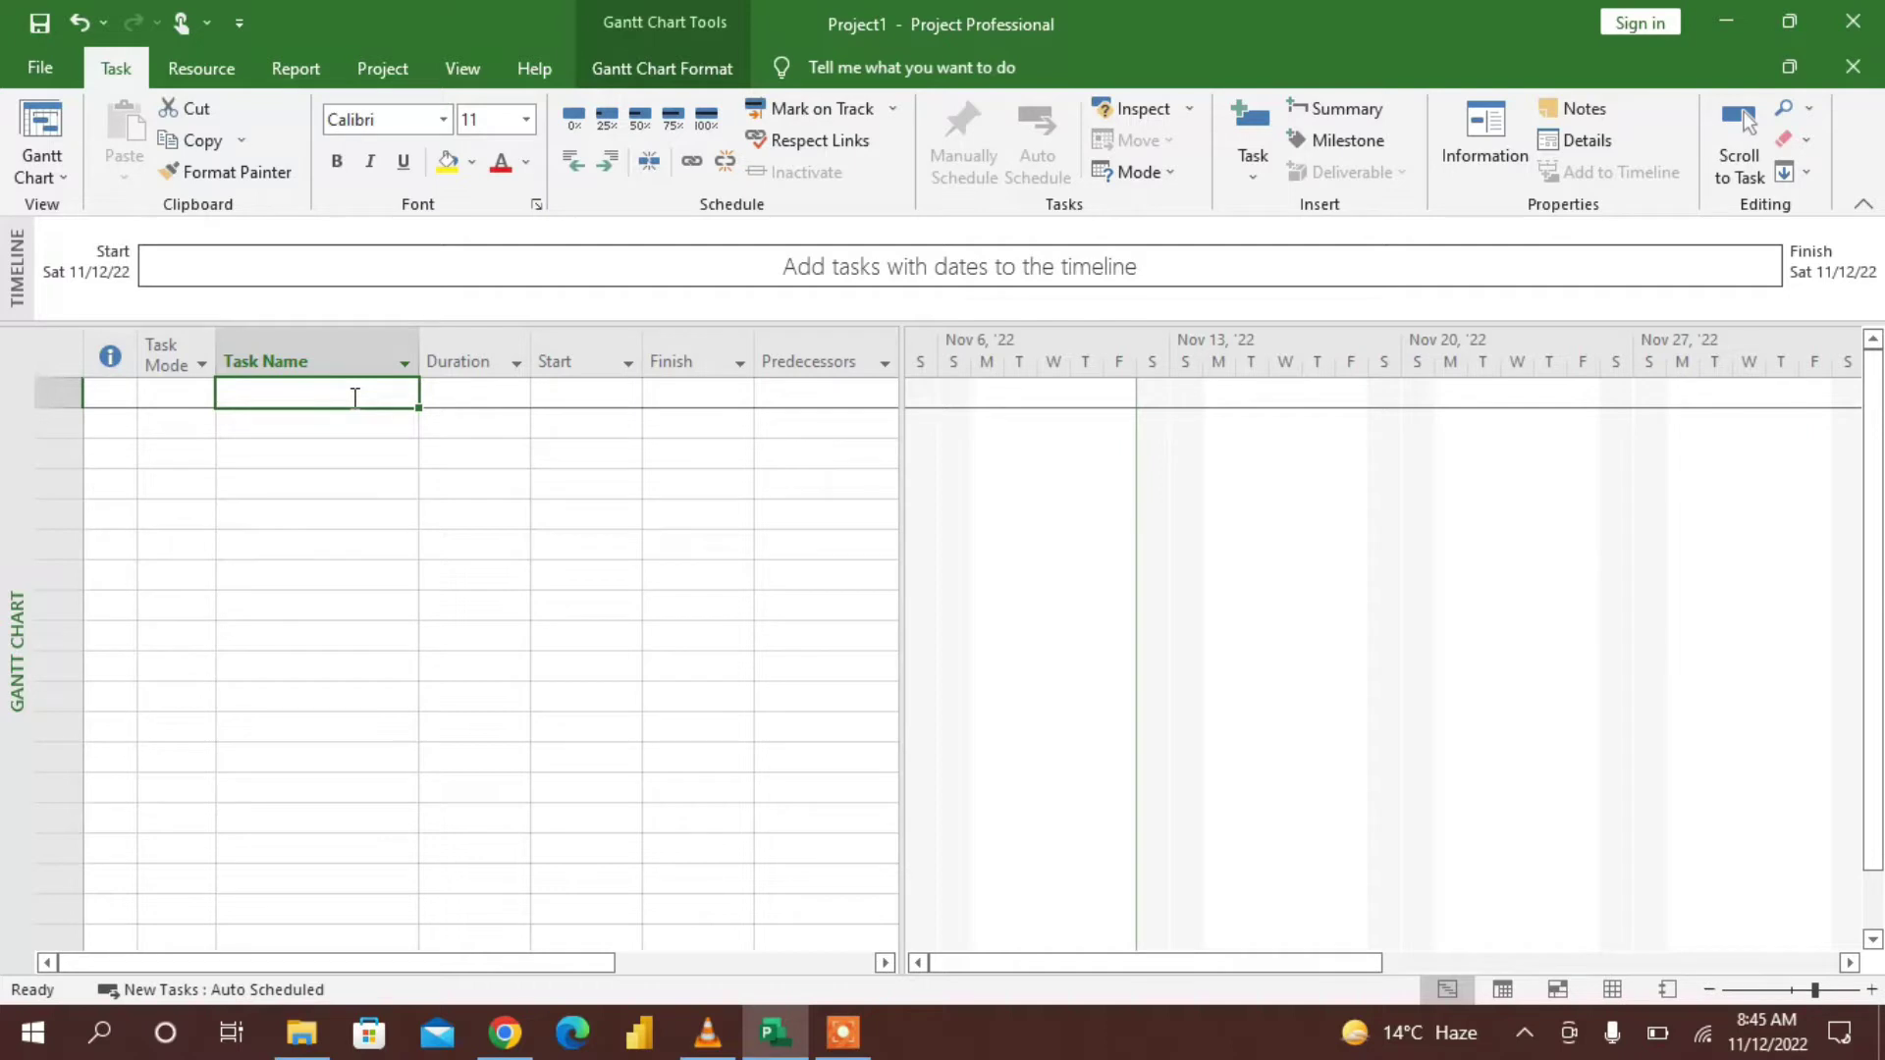
text(a)
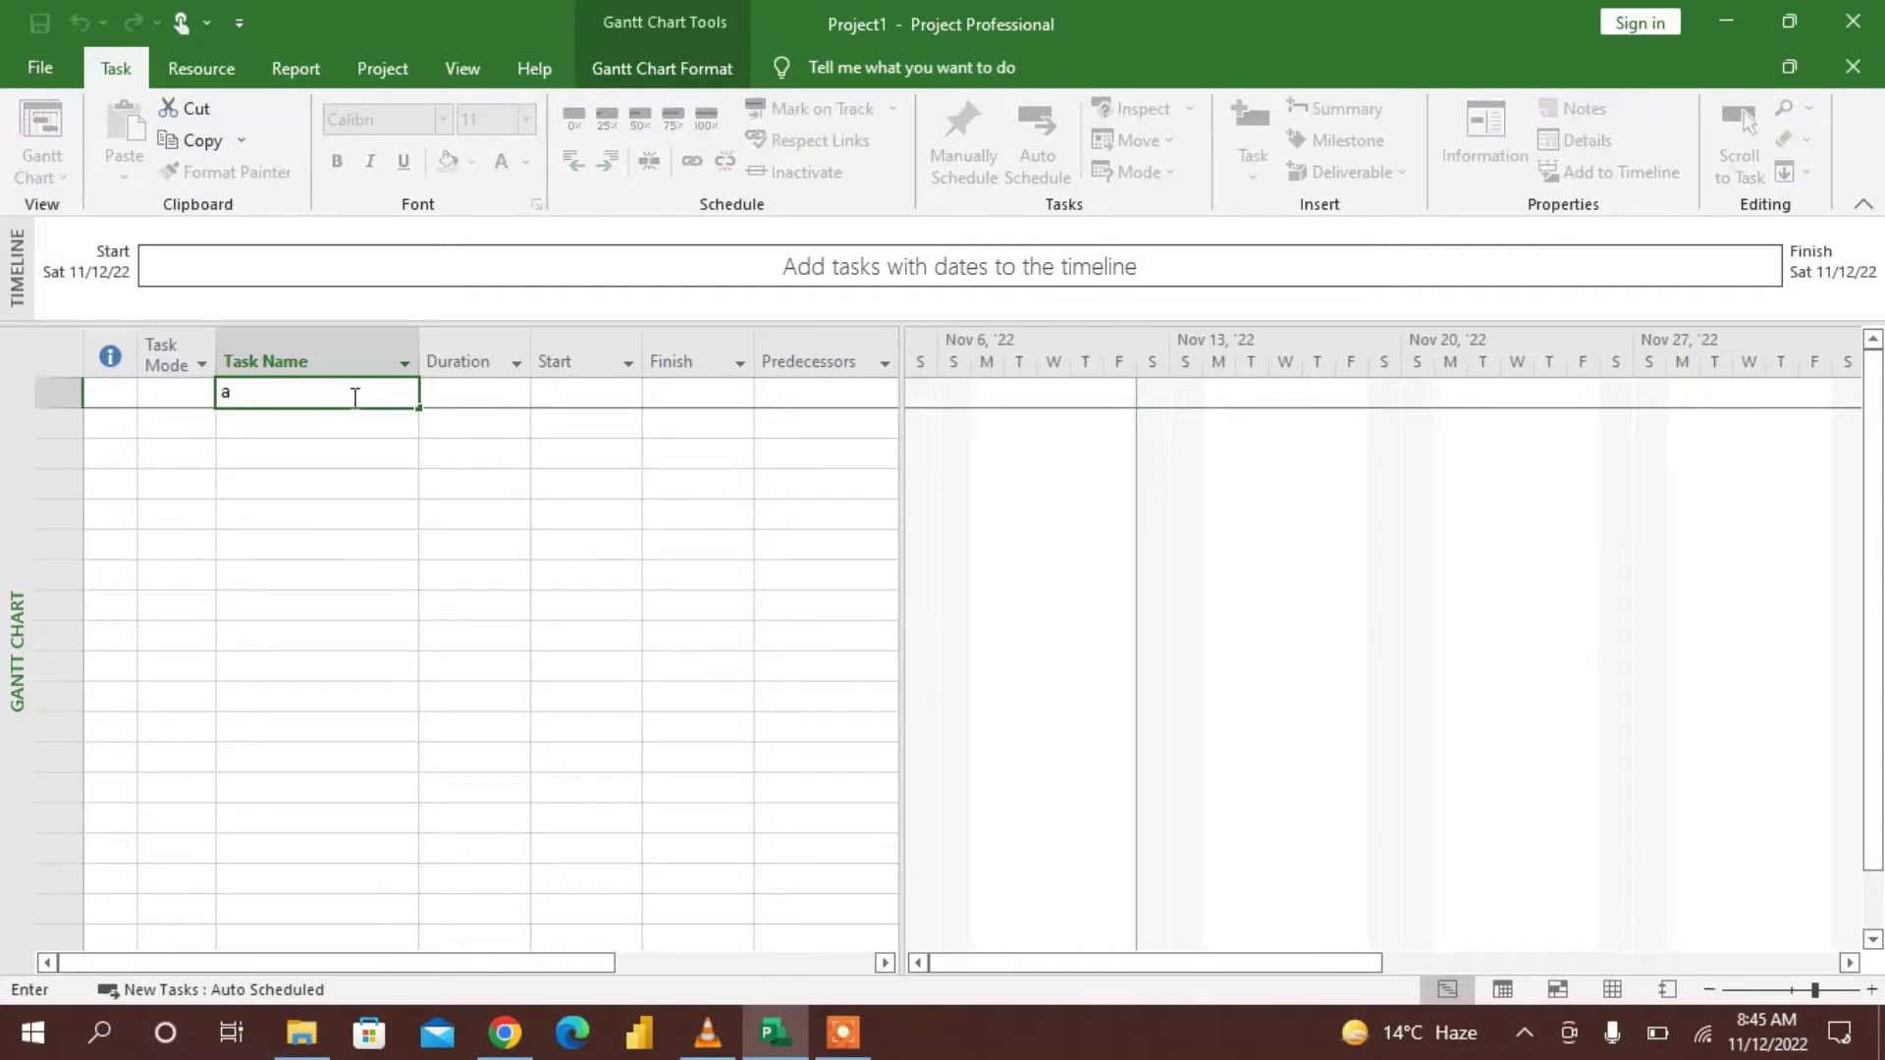
key(BackSpace)
key(Return)
text(B)
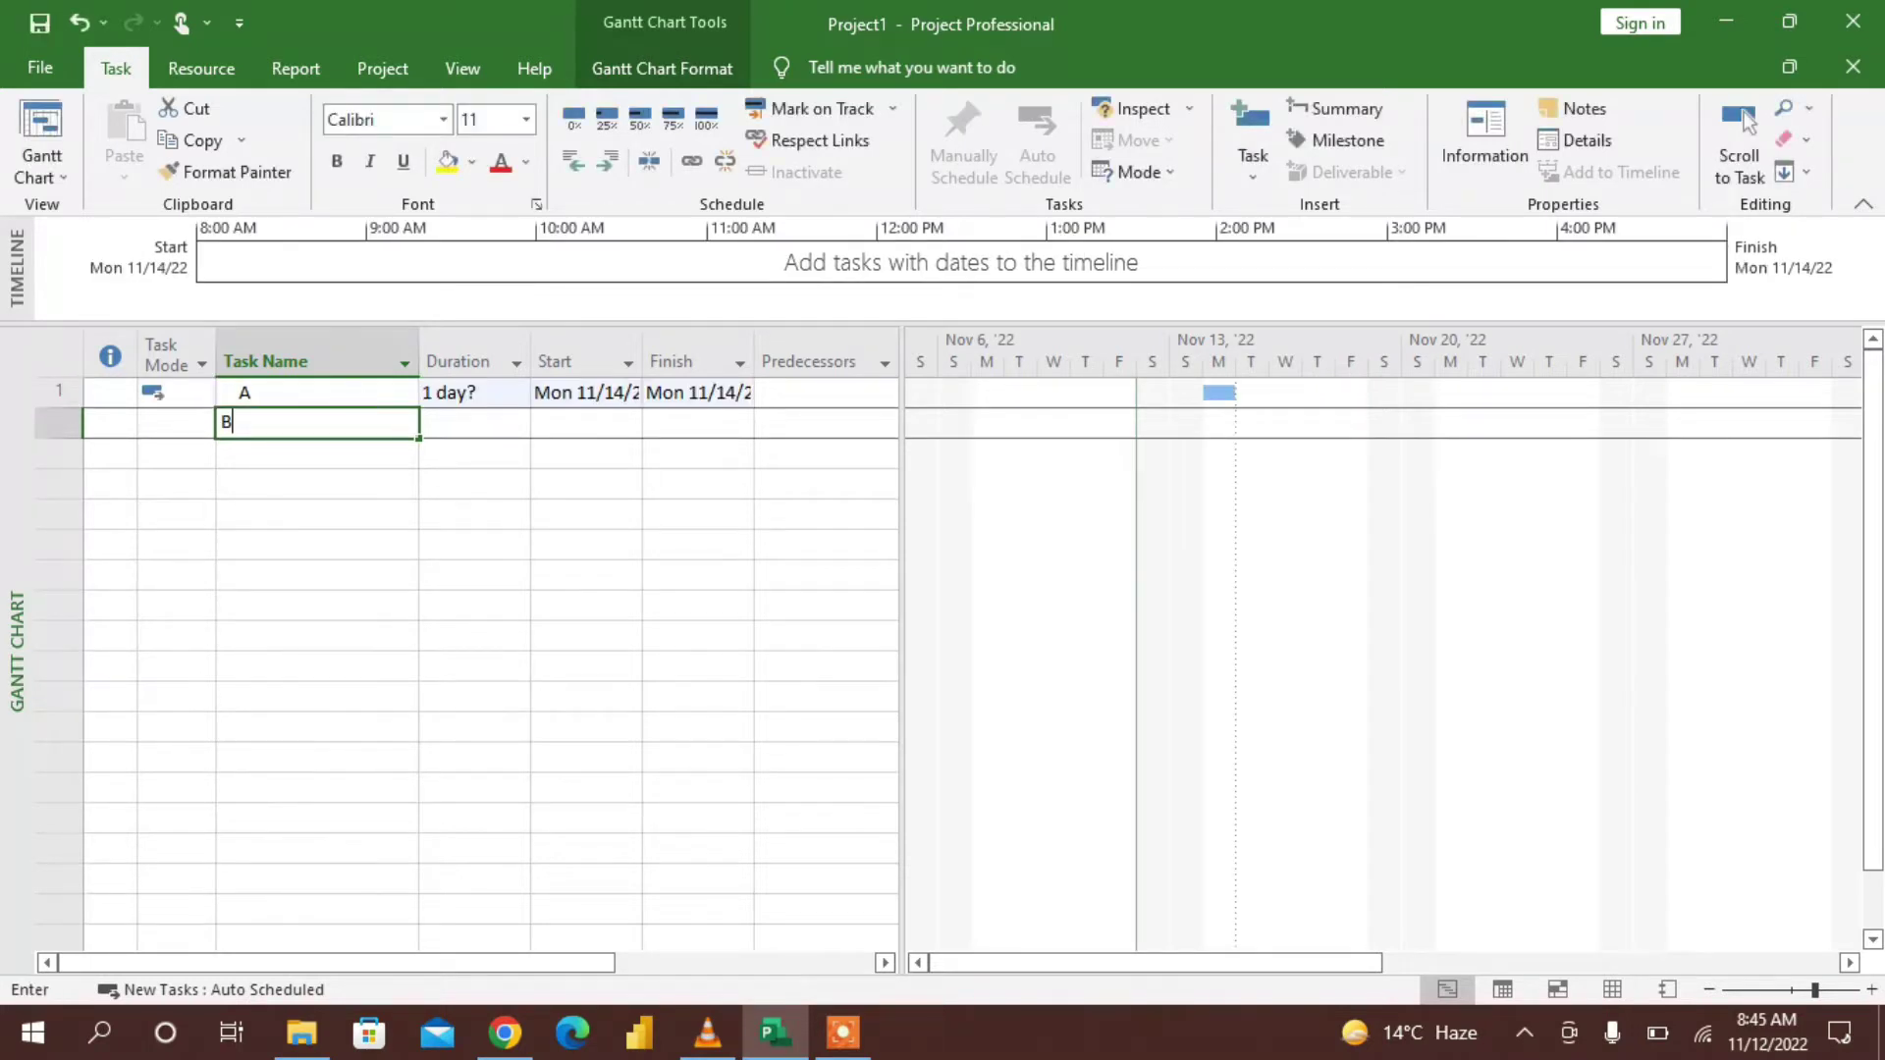
key(Return)
text(C)
key(Return)
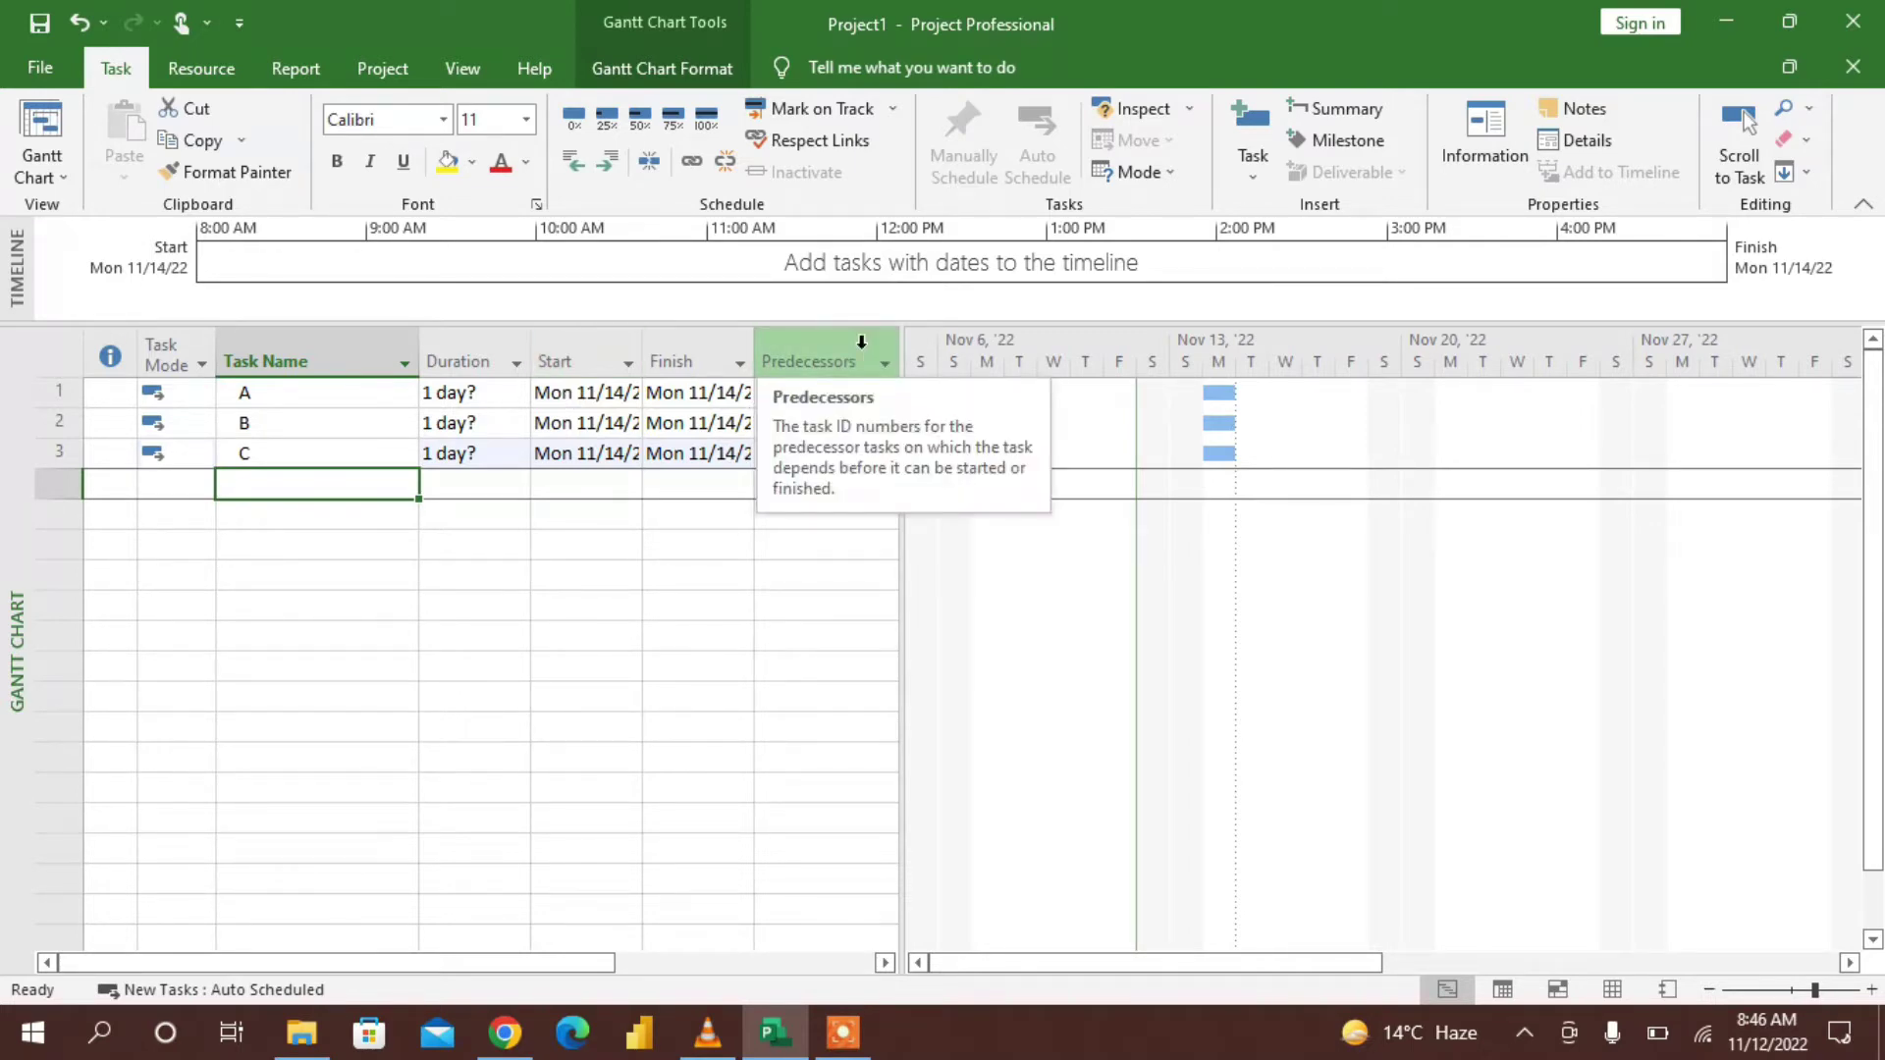
Insert a Type column before the Duration column in the task table
click(524, 355)
right_click(527, 352)
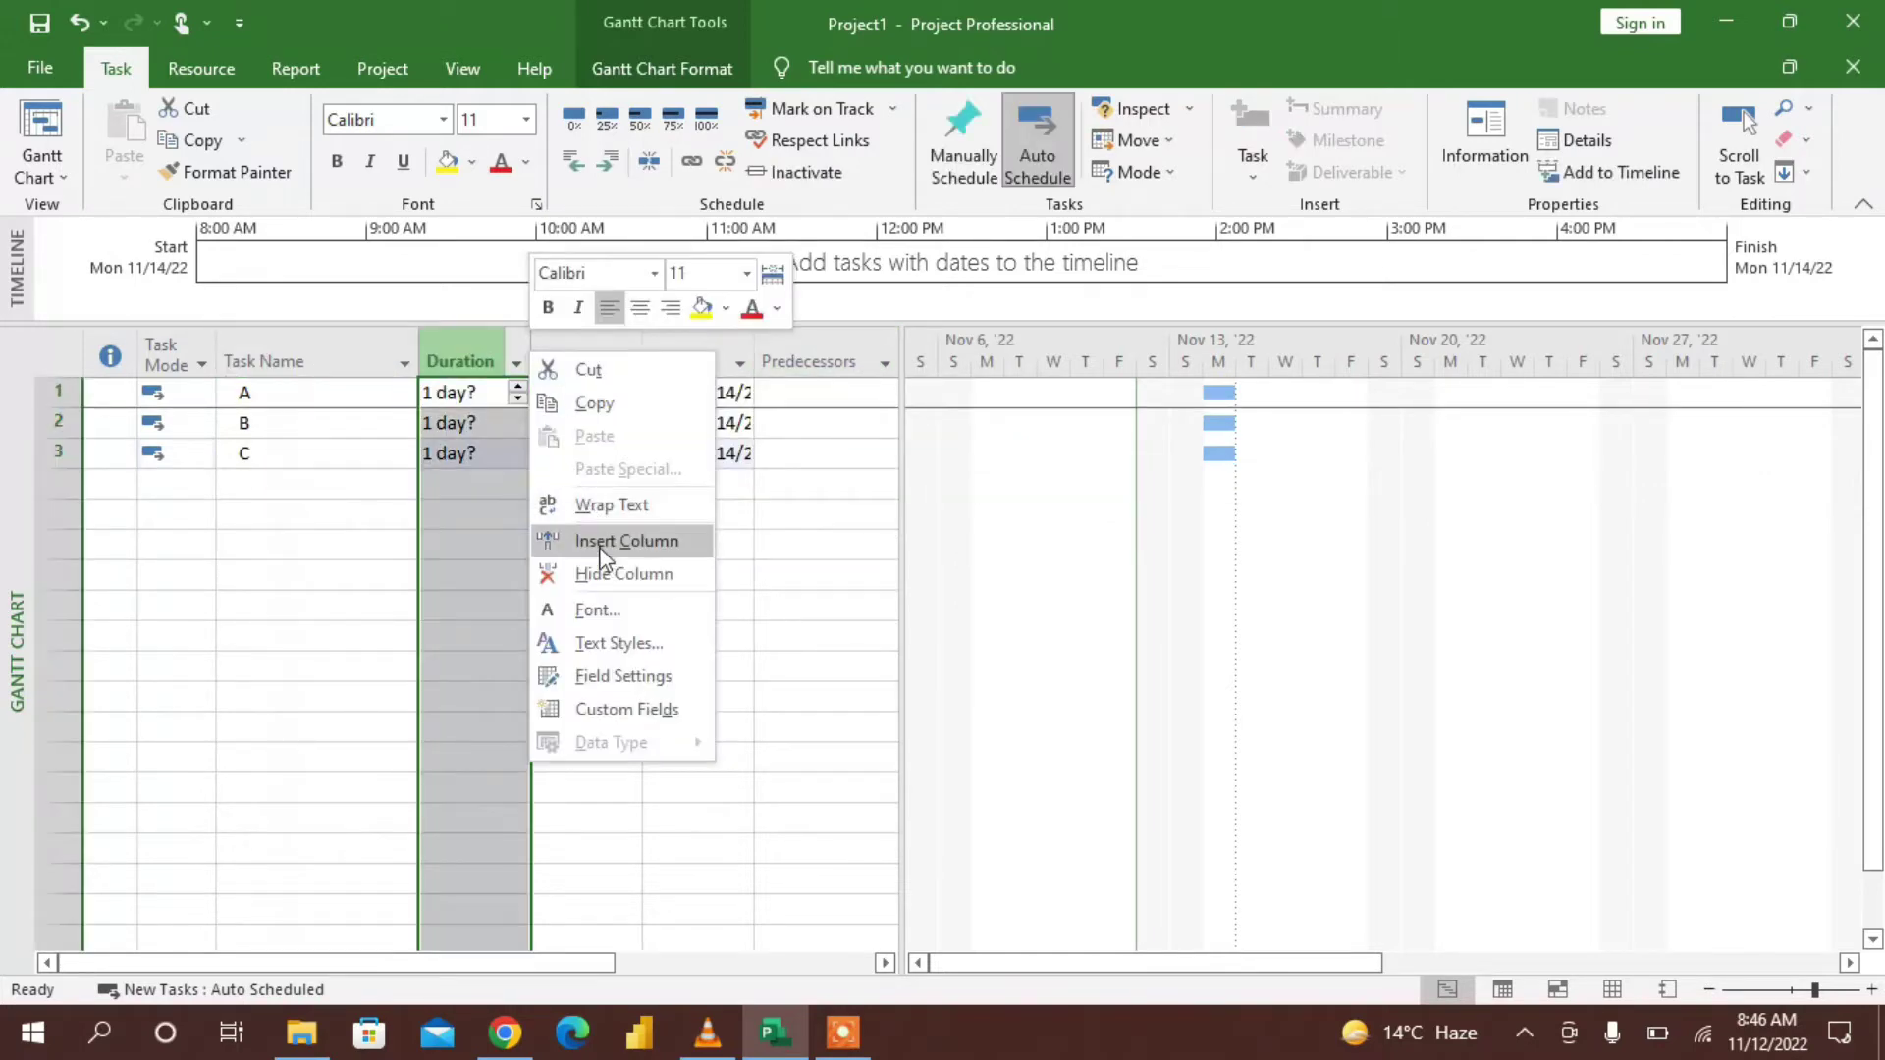
click(626, 541)
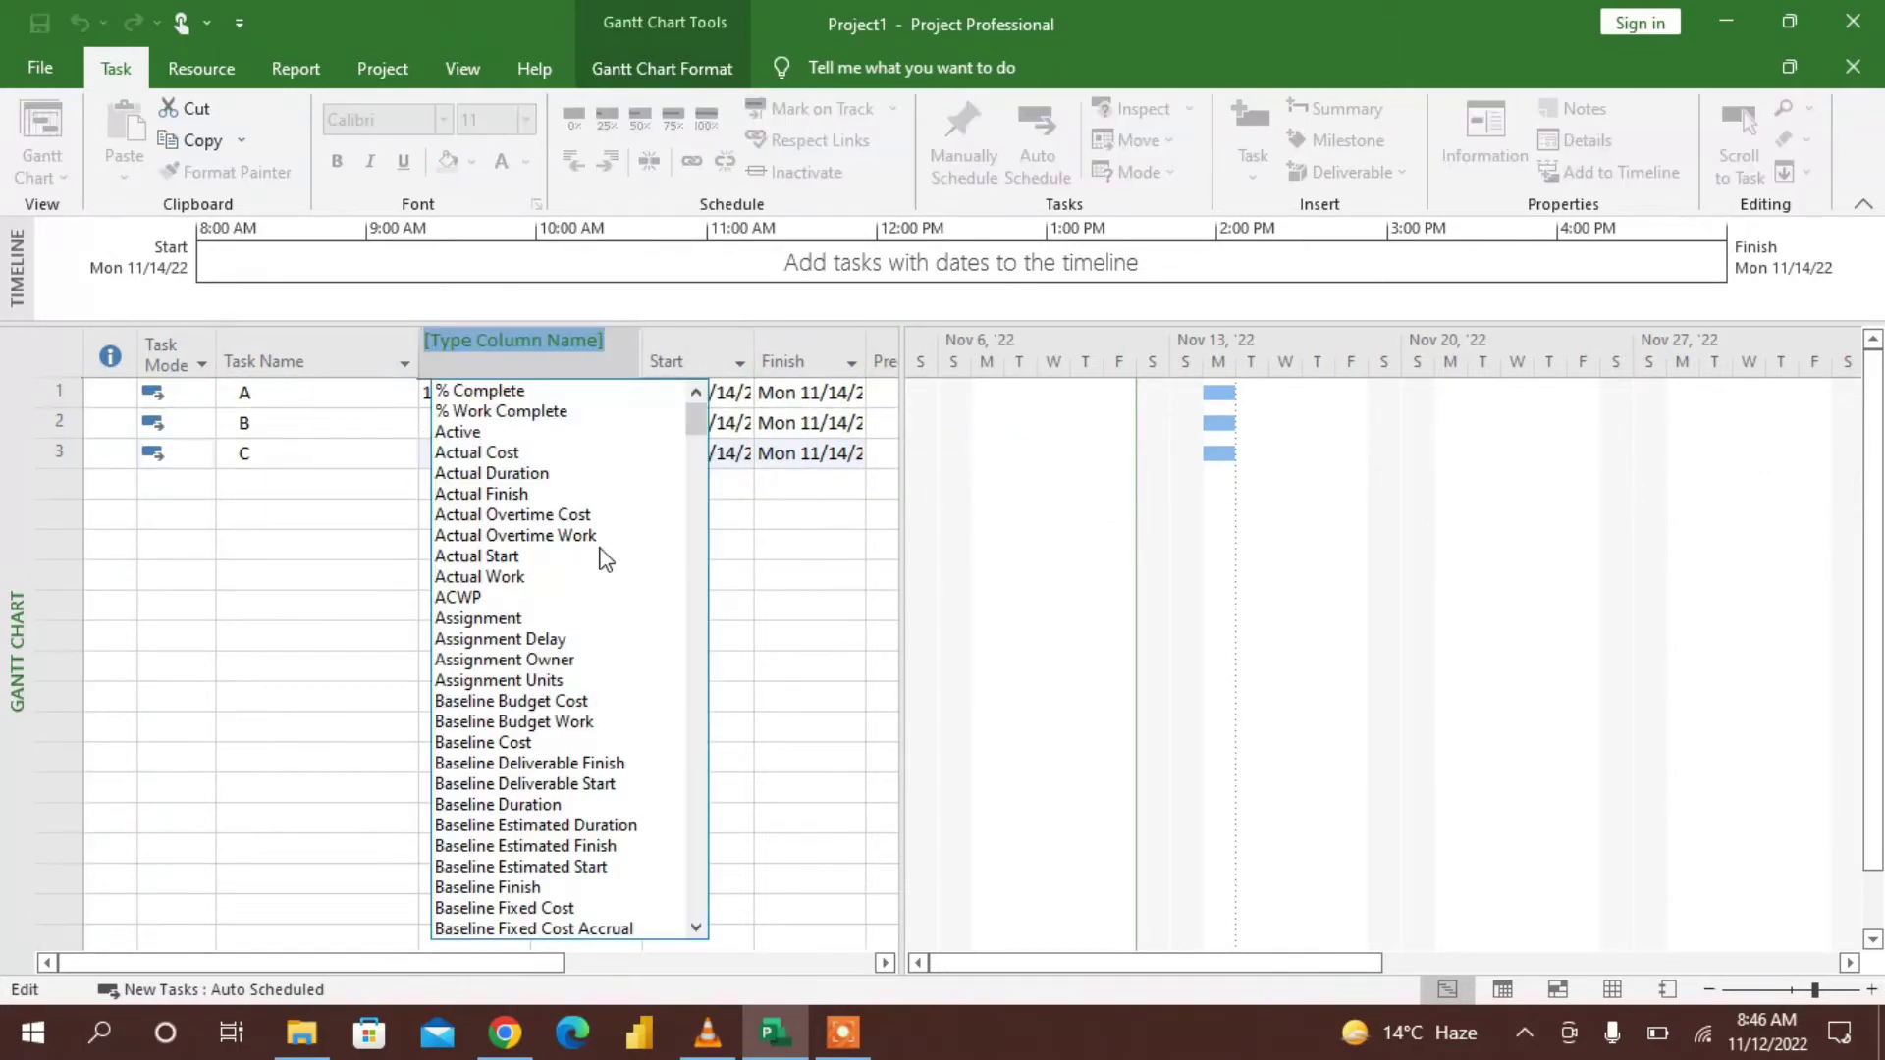
text(TYPe)
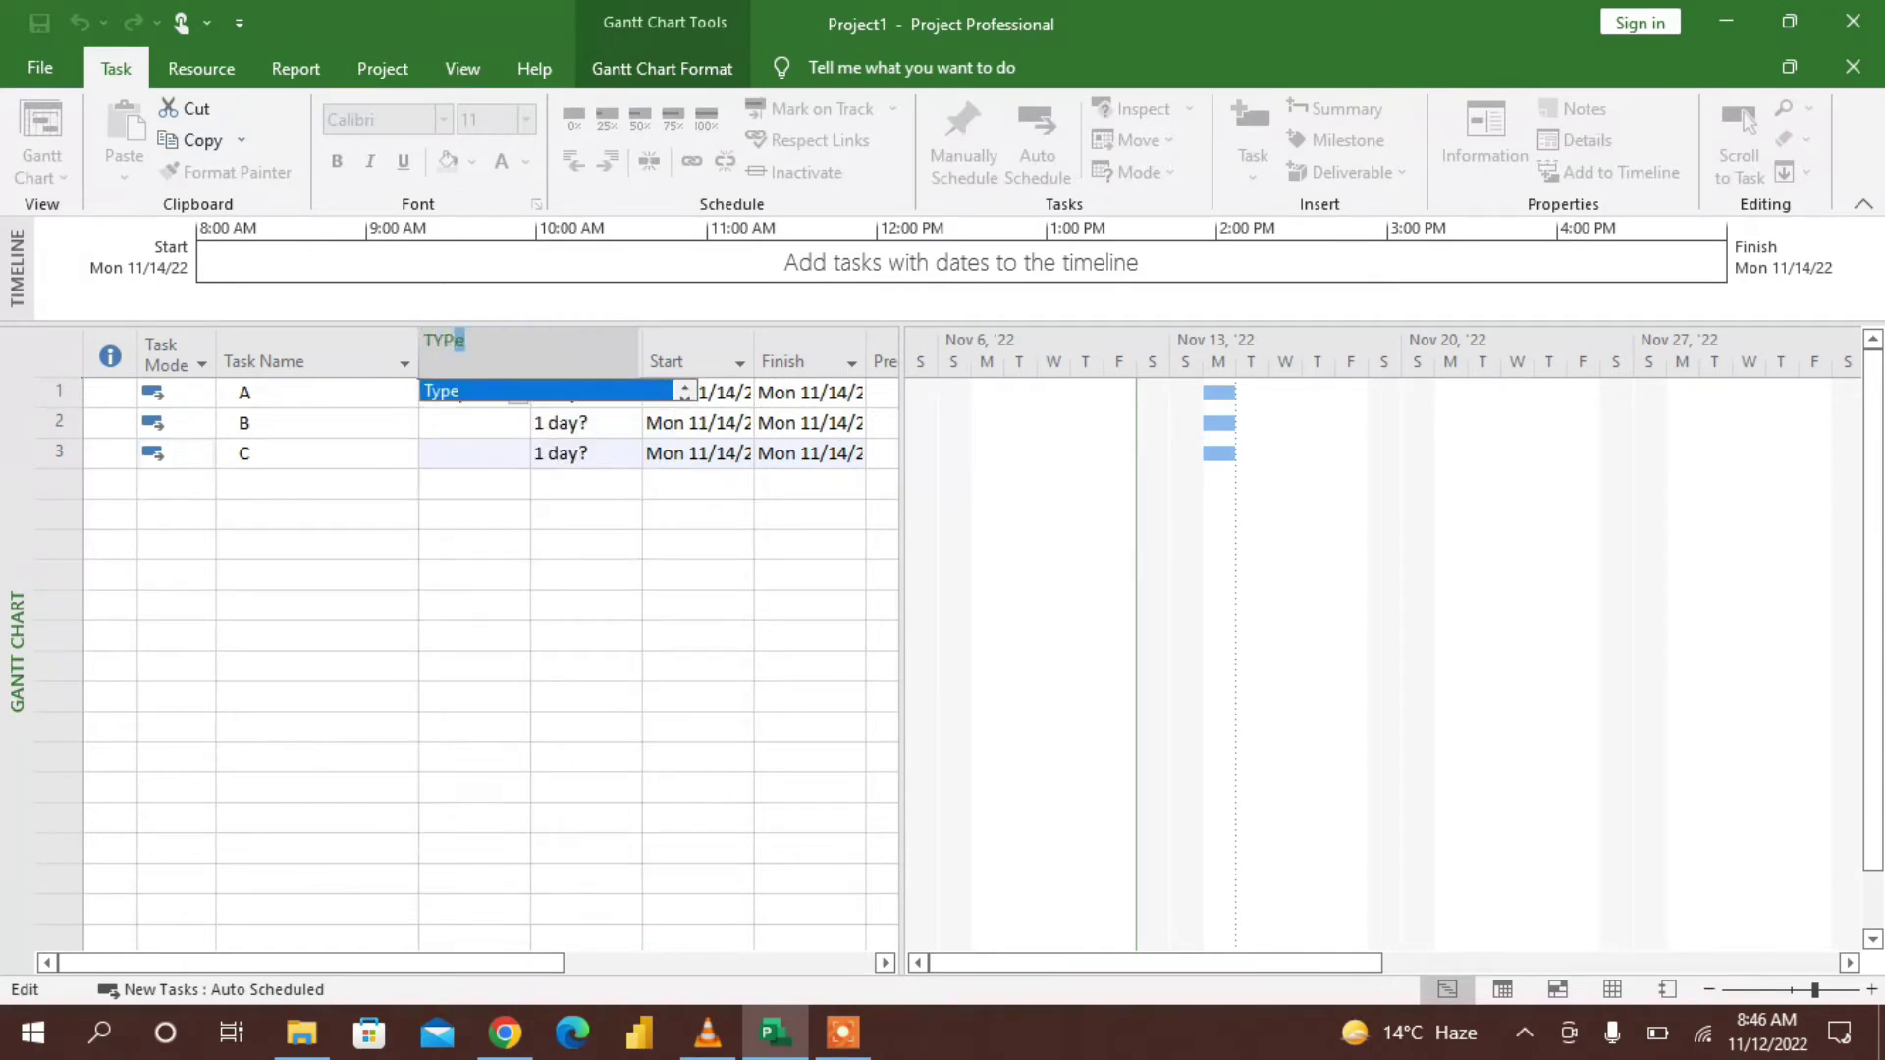
click(469, 394)
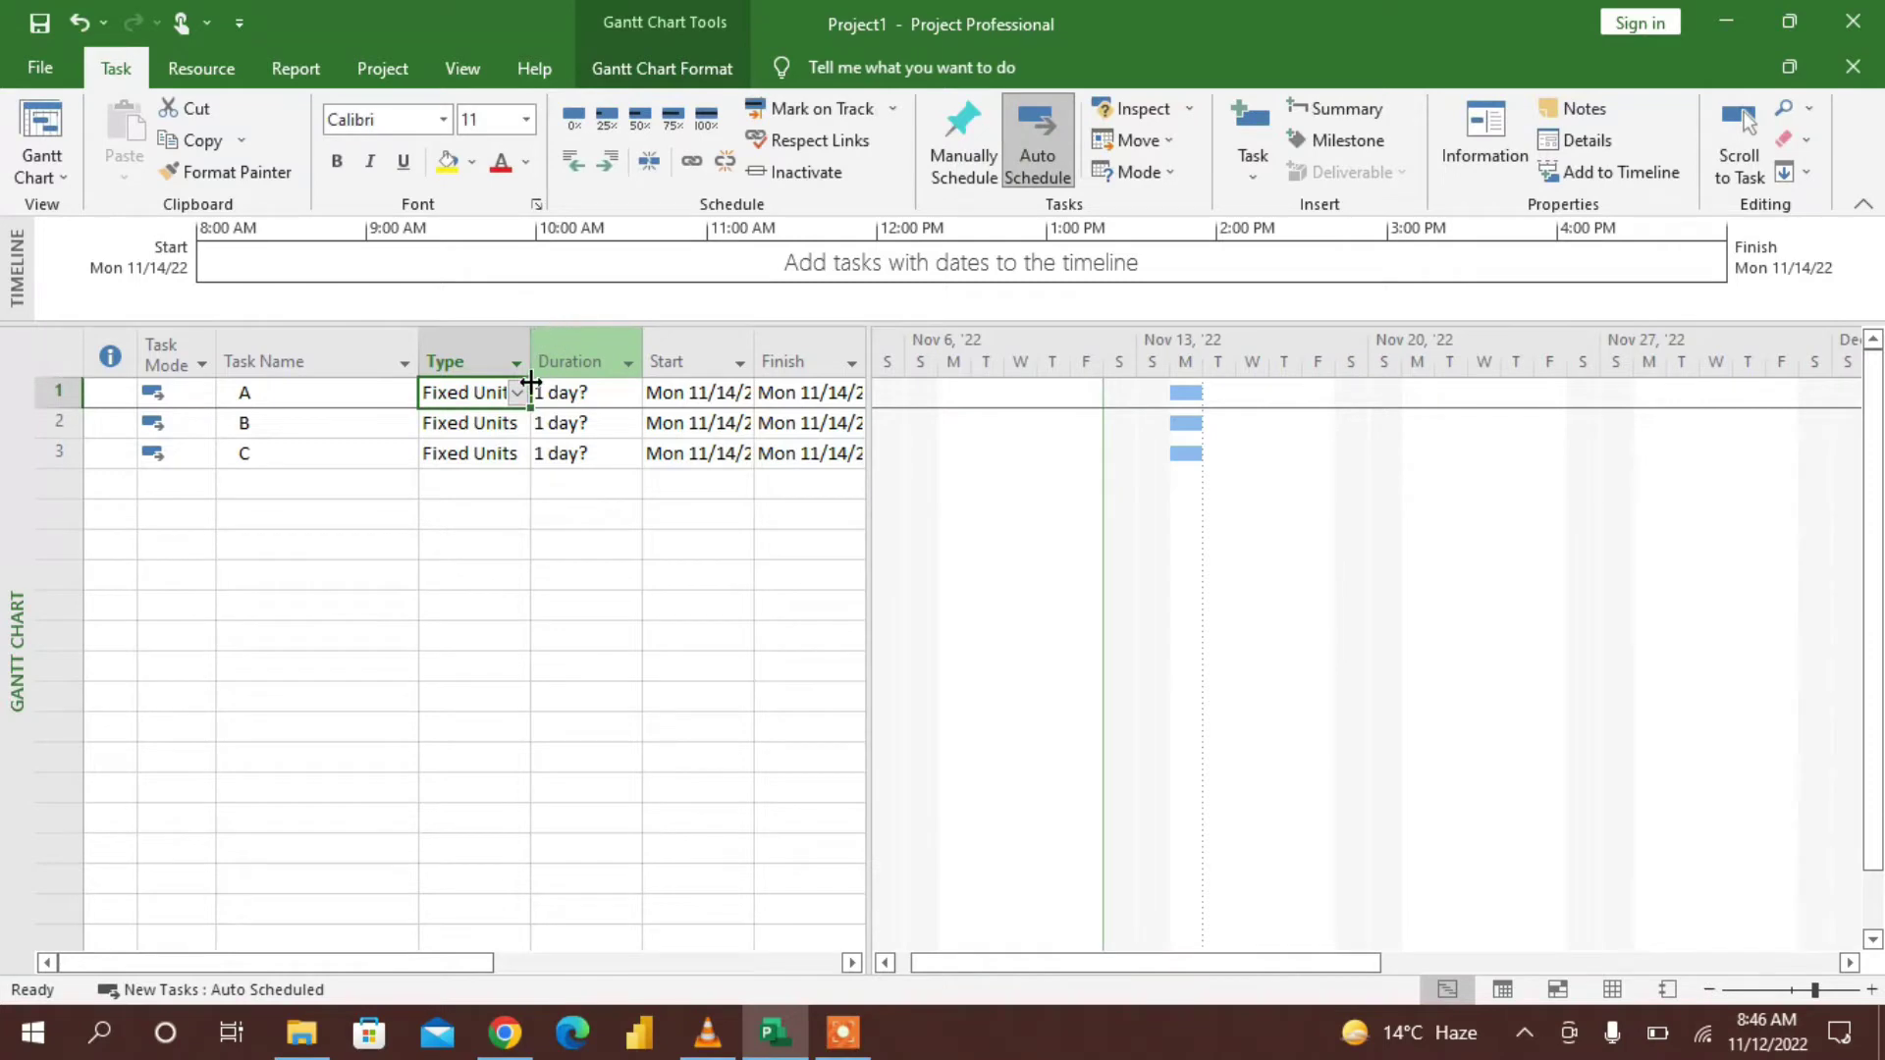
click(447, 487)
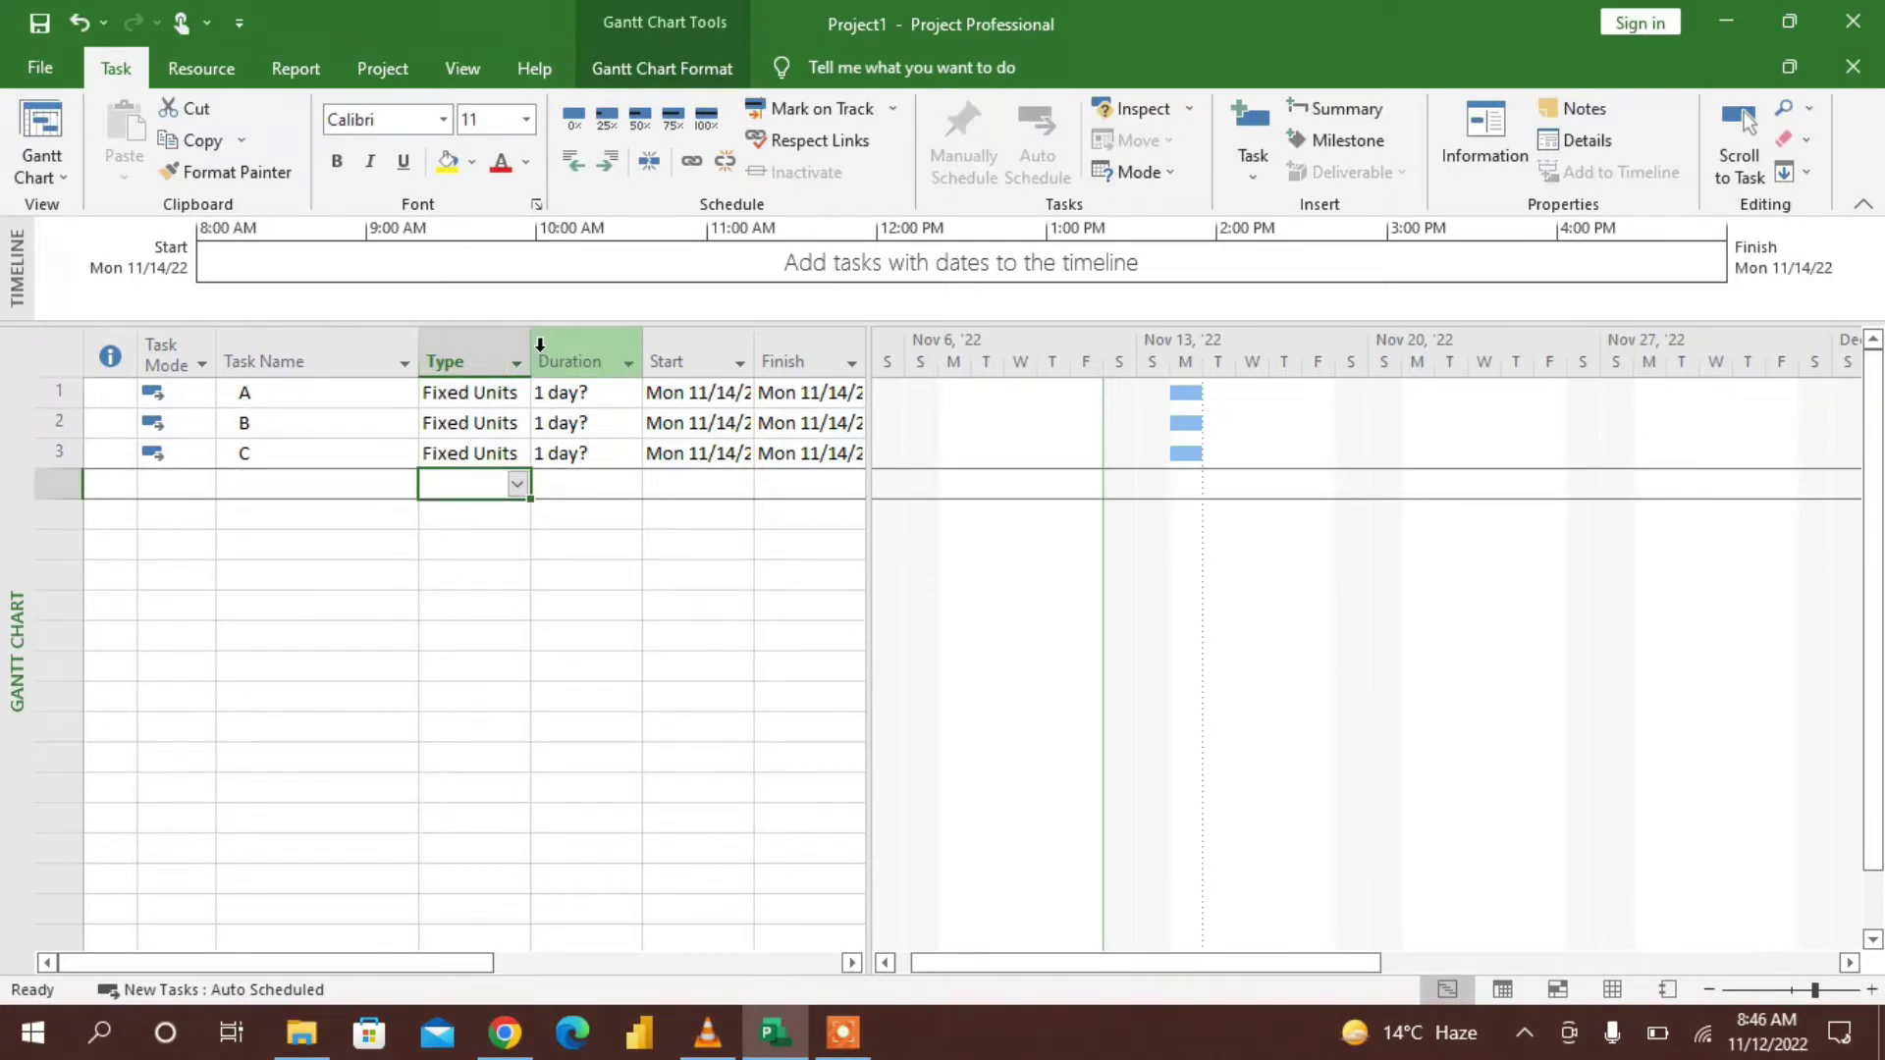
Insert a Work column between the Type and Duration columns
right_click(540, 345)
click(608, 542)
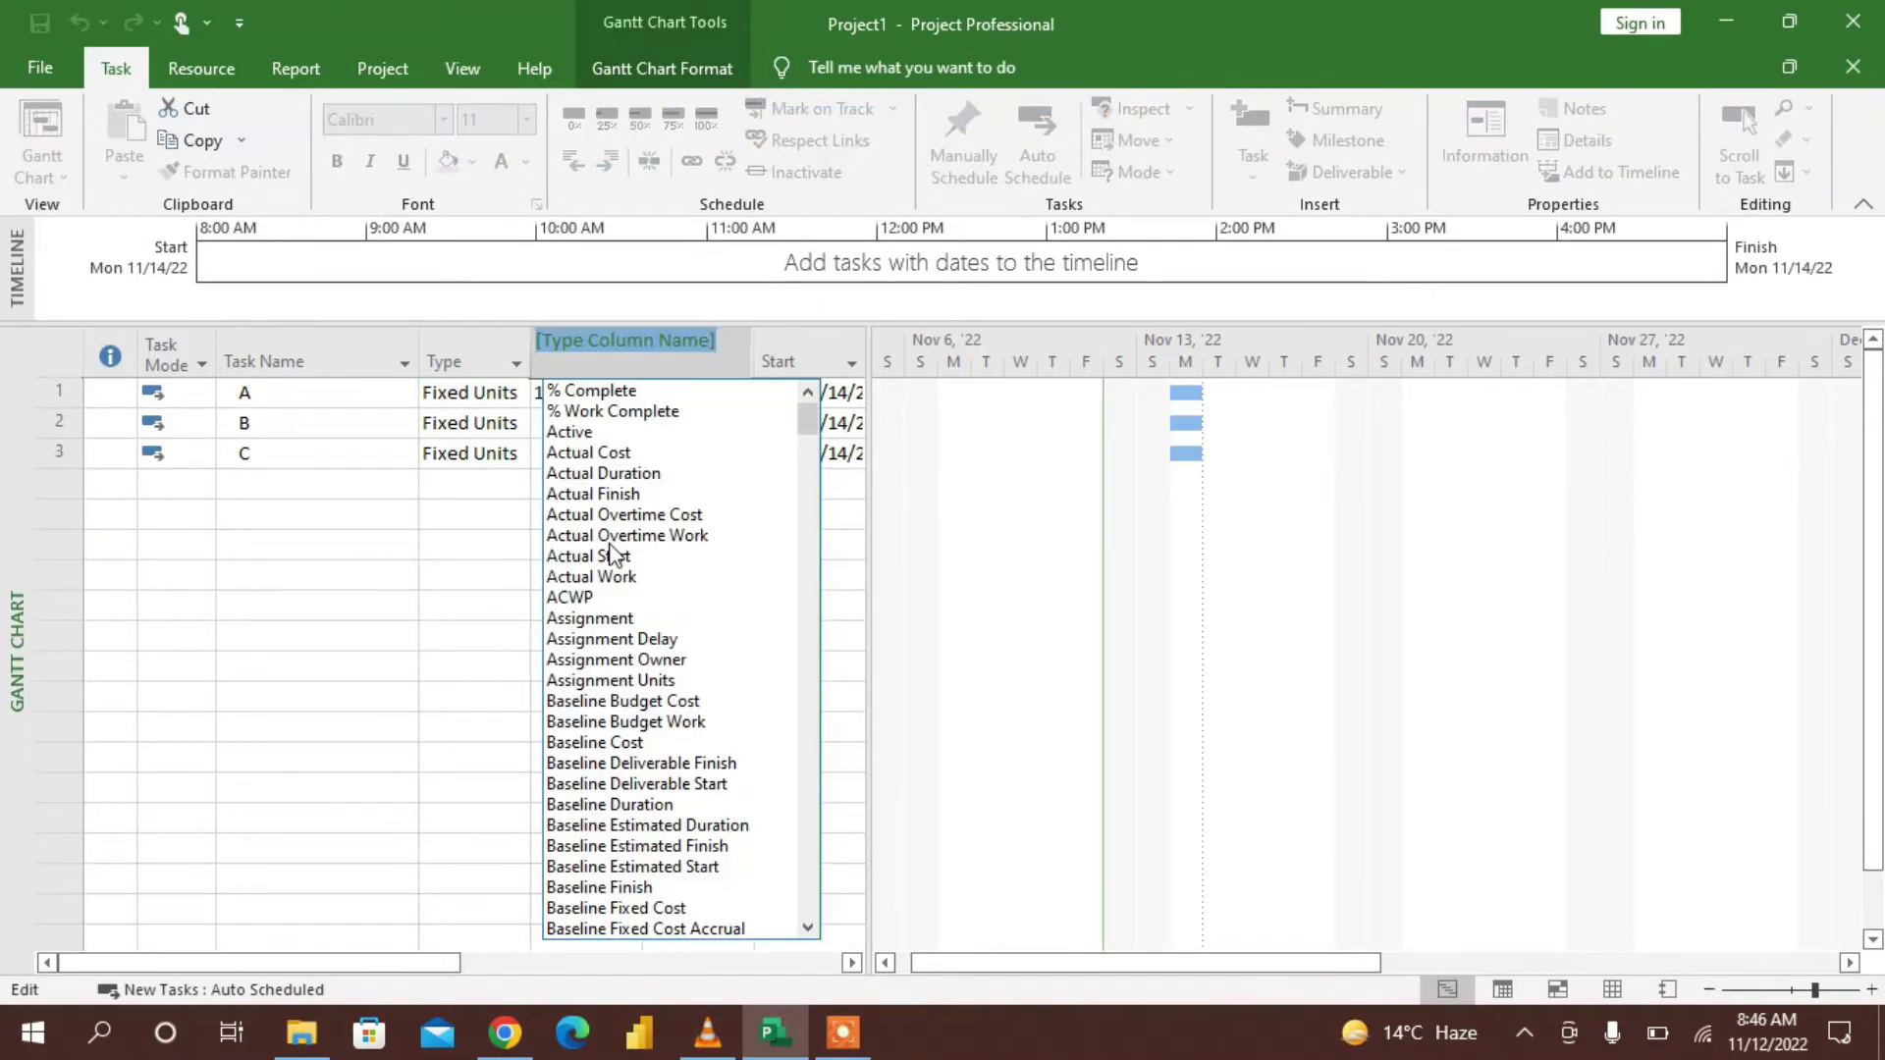
text(WORK)
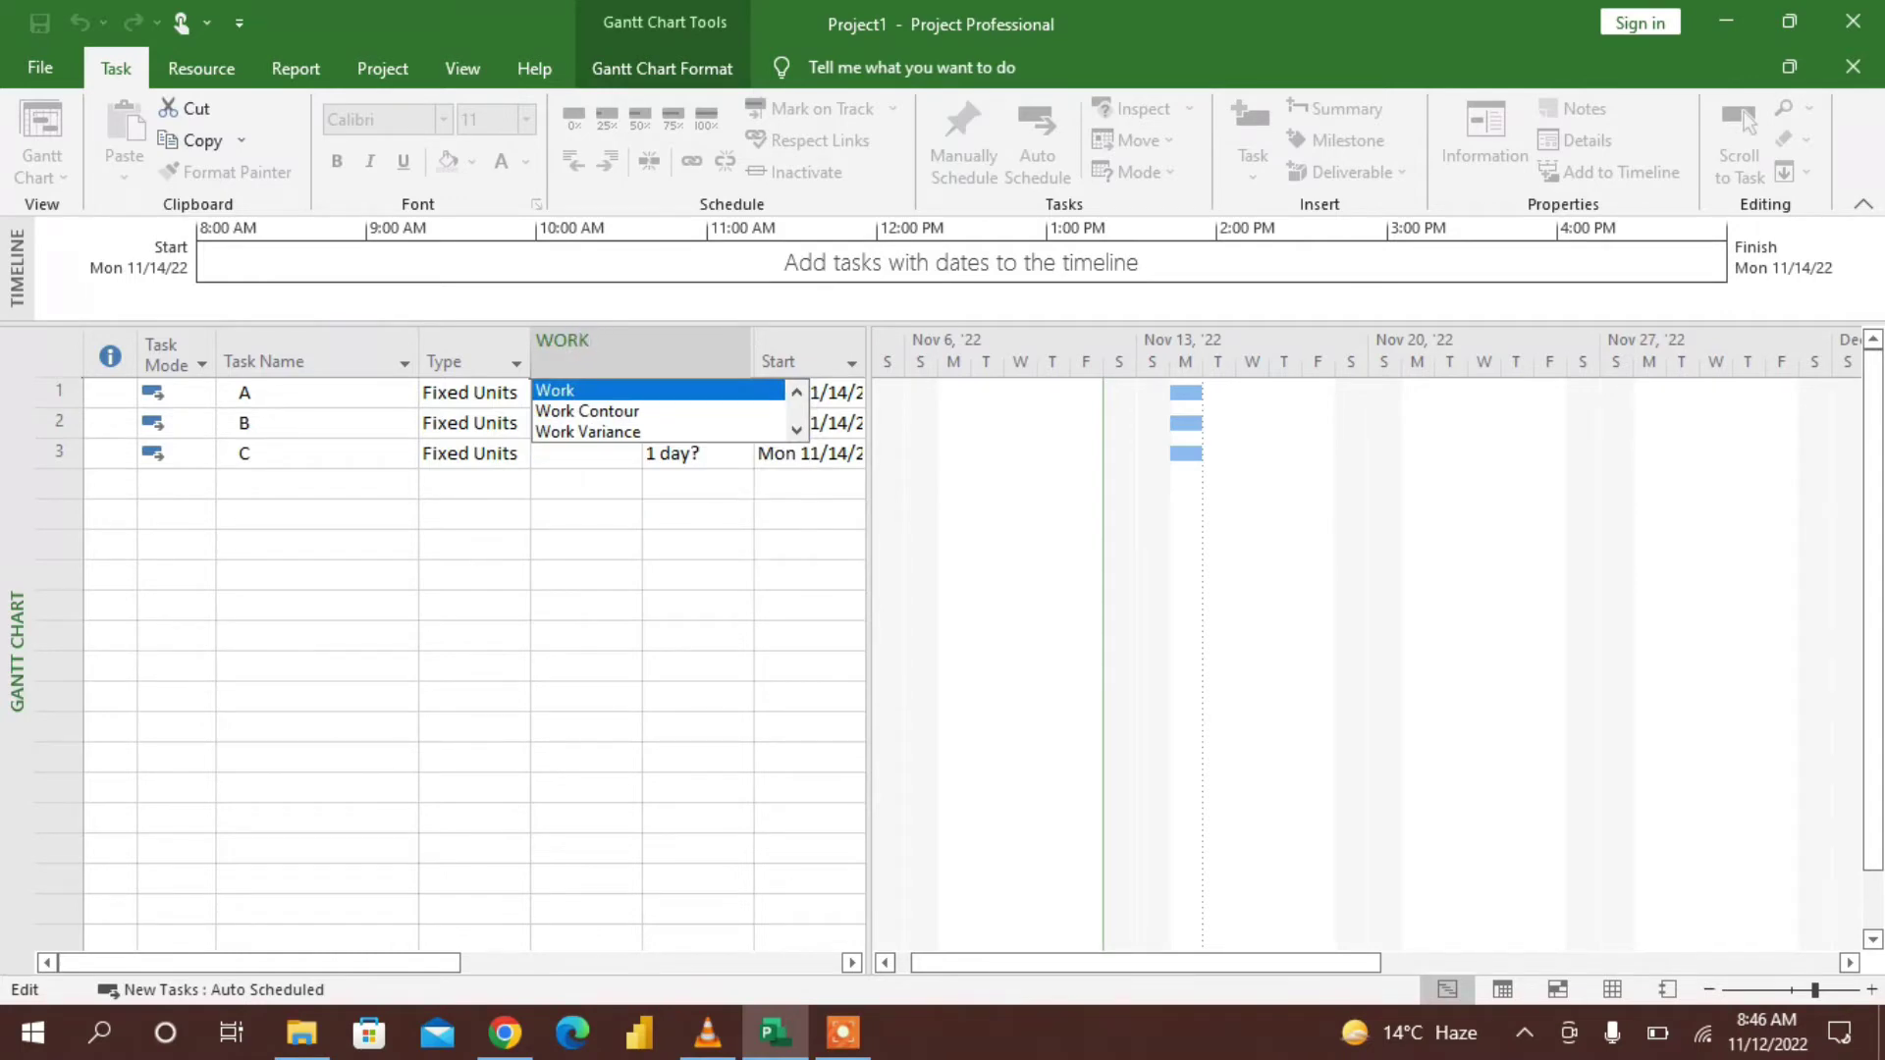
click(567, 393)
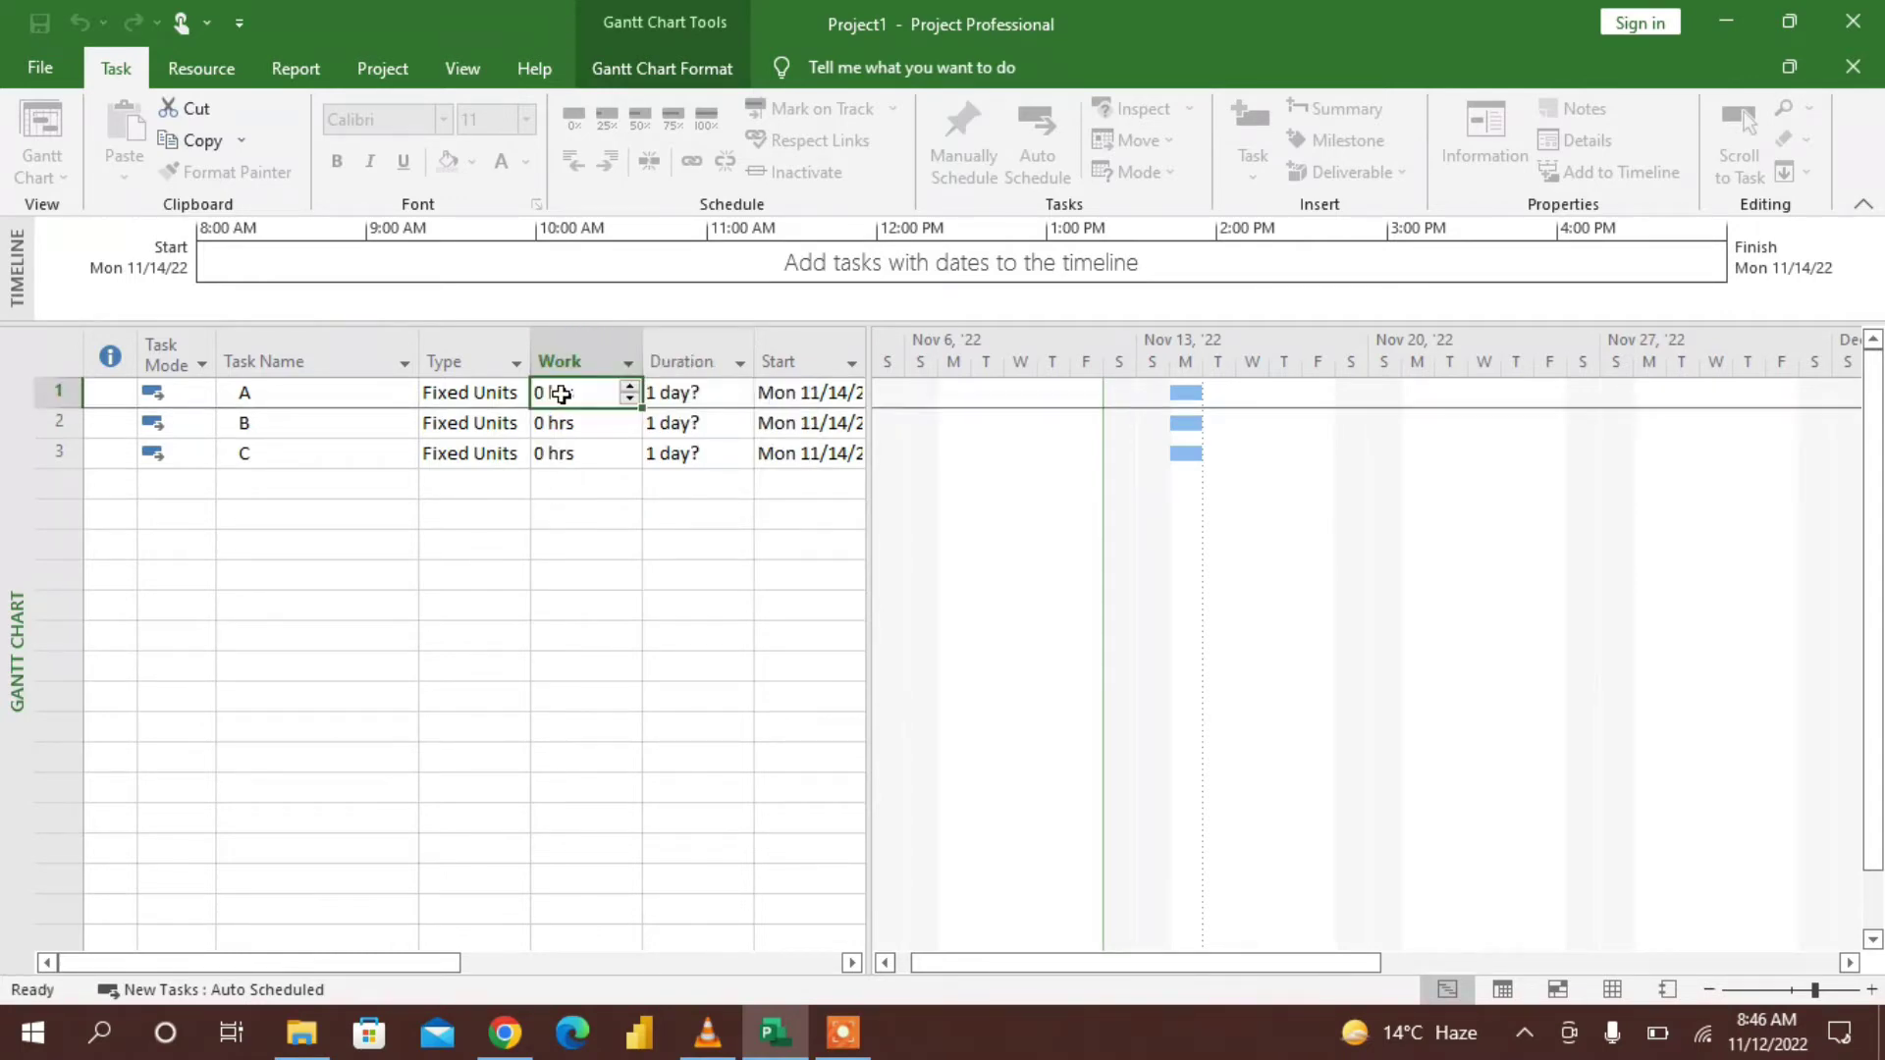
Set the type of task B to Fixed Work and task C to Fixed Duration
click(488, 396)
click(487, 424)
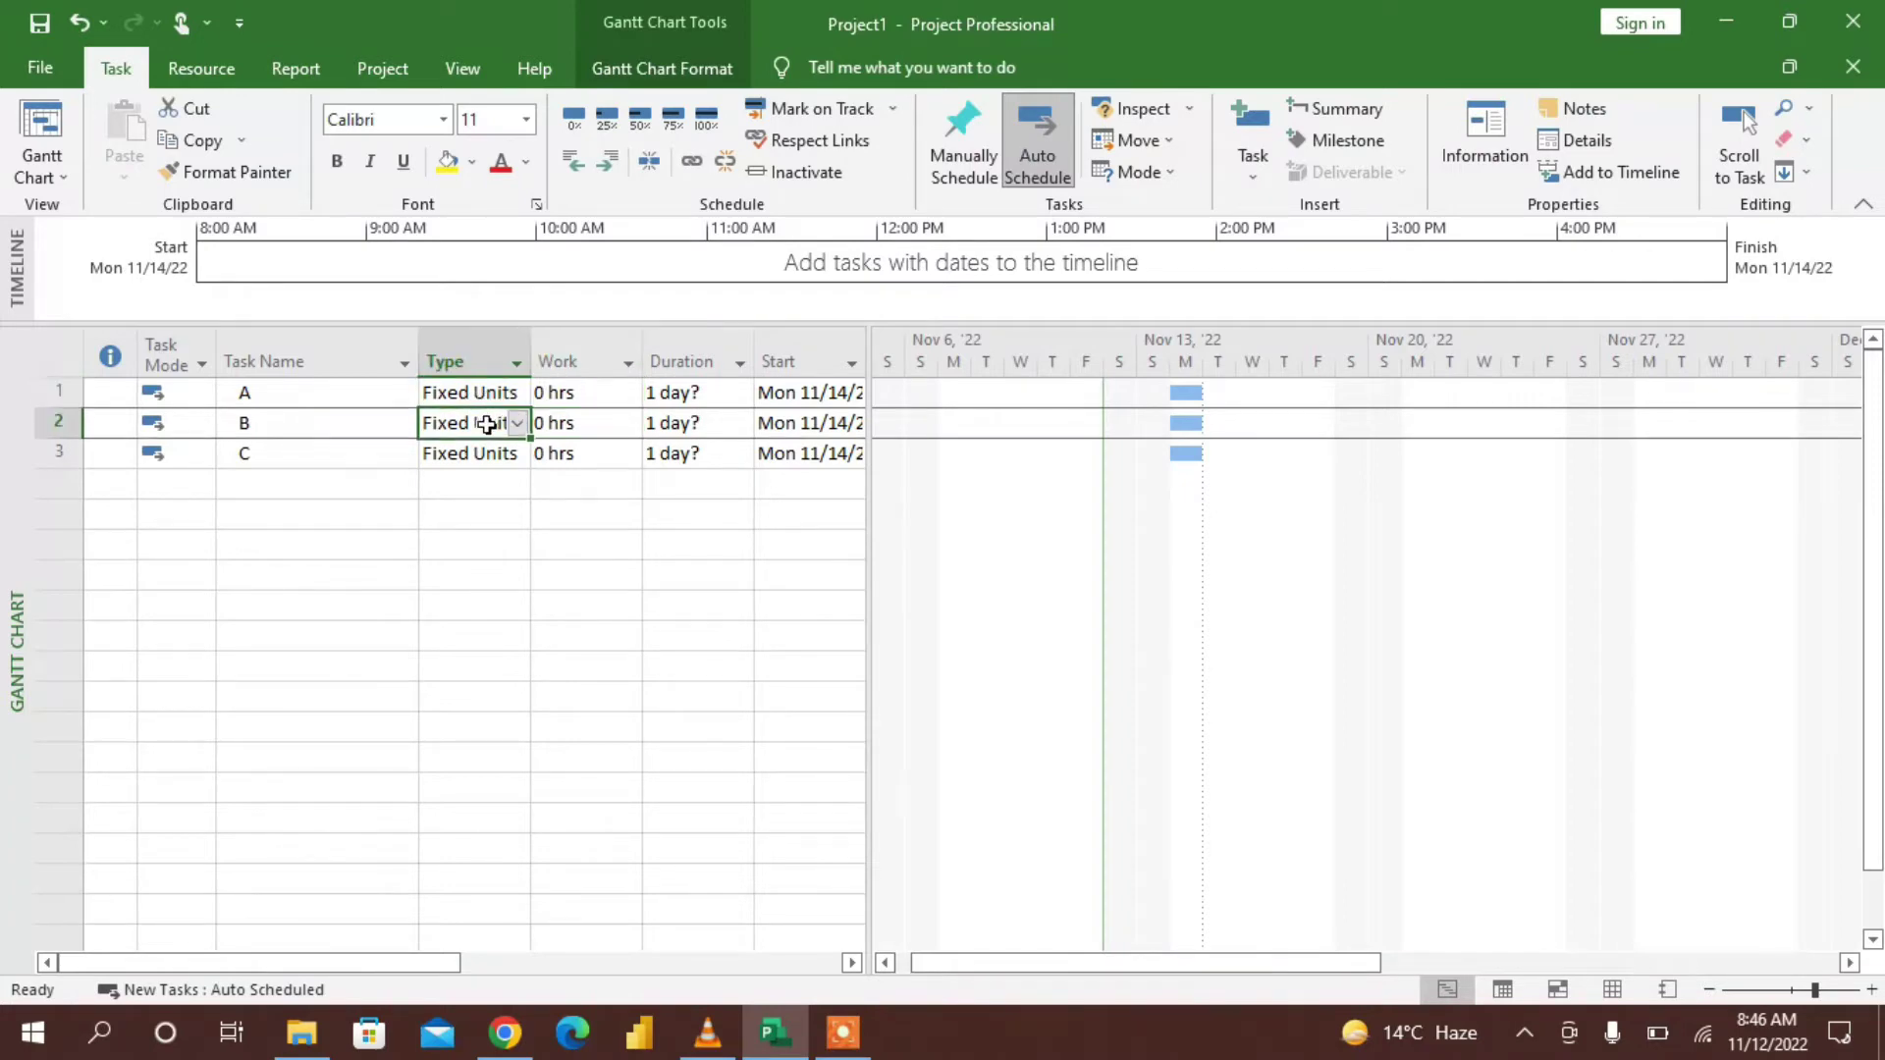
click(517, 424)
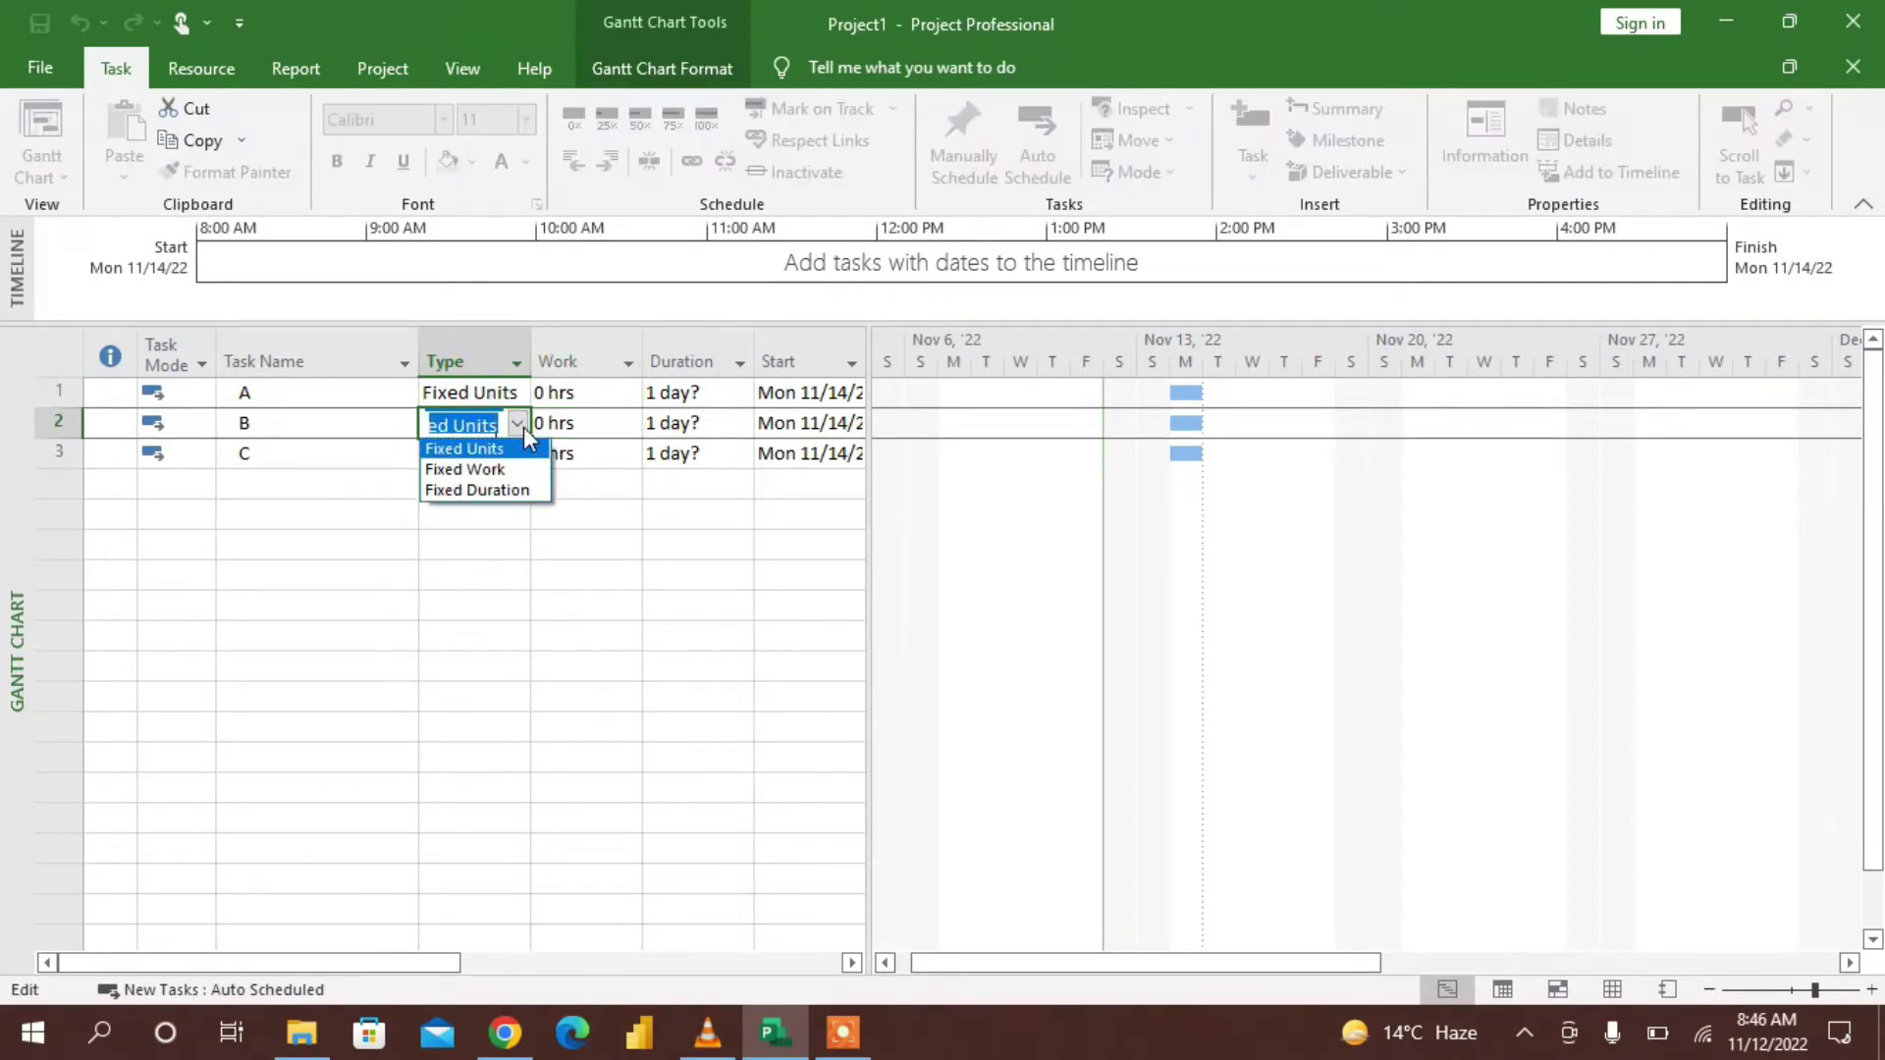
click(498, 470)
click(490, 453)
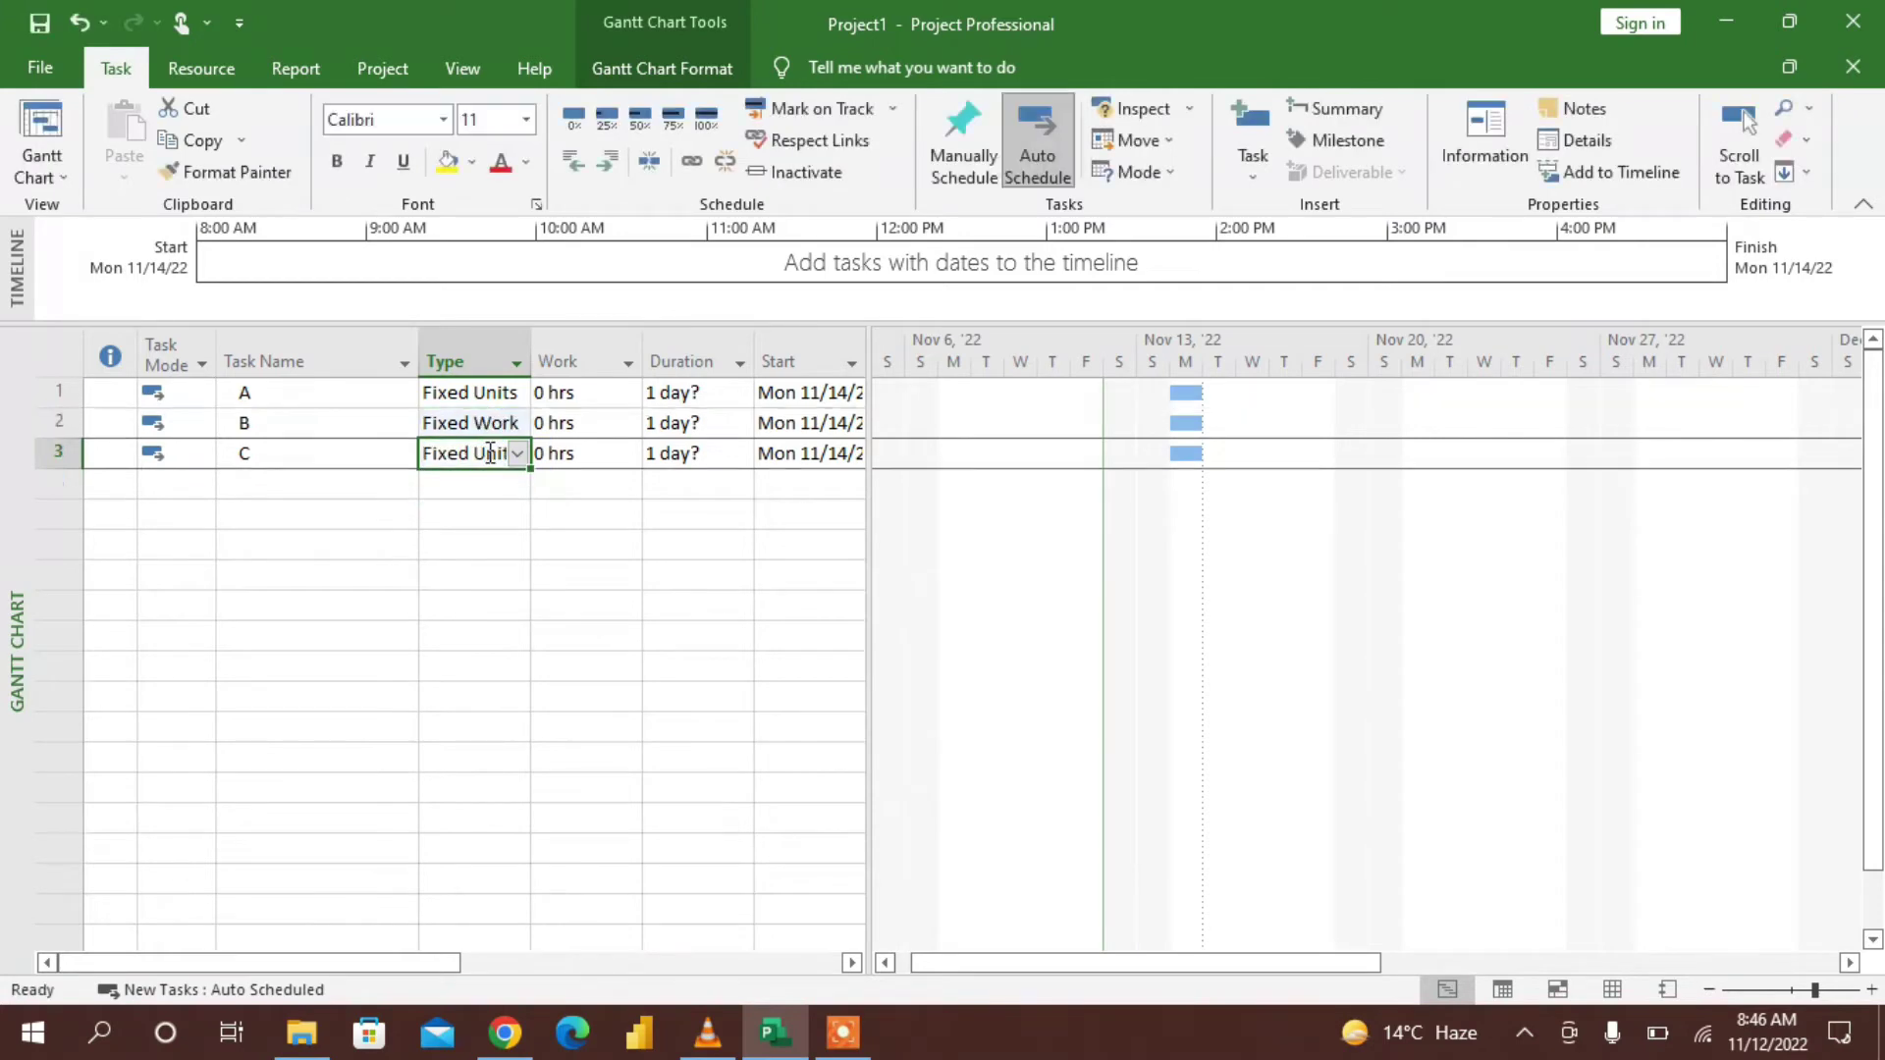
click(517, 453)
click(497, 520)
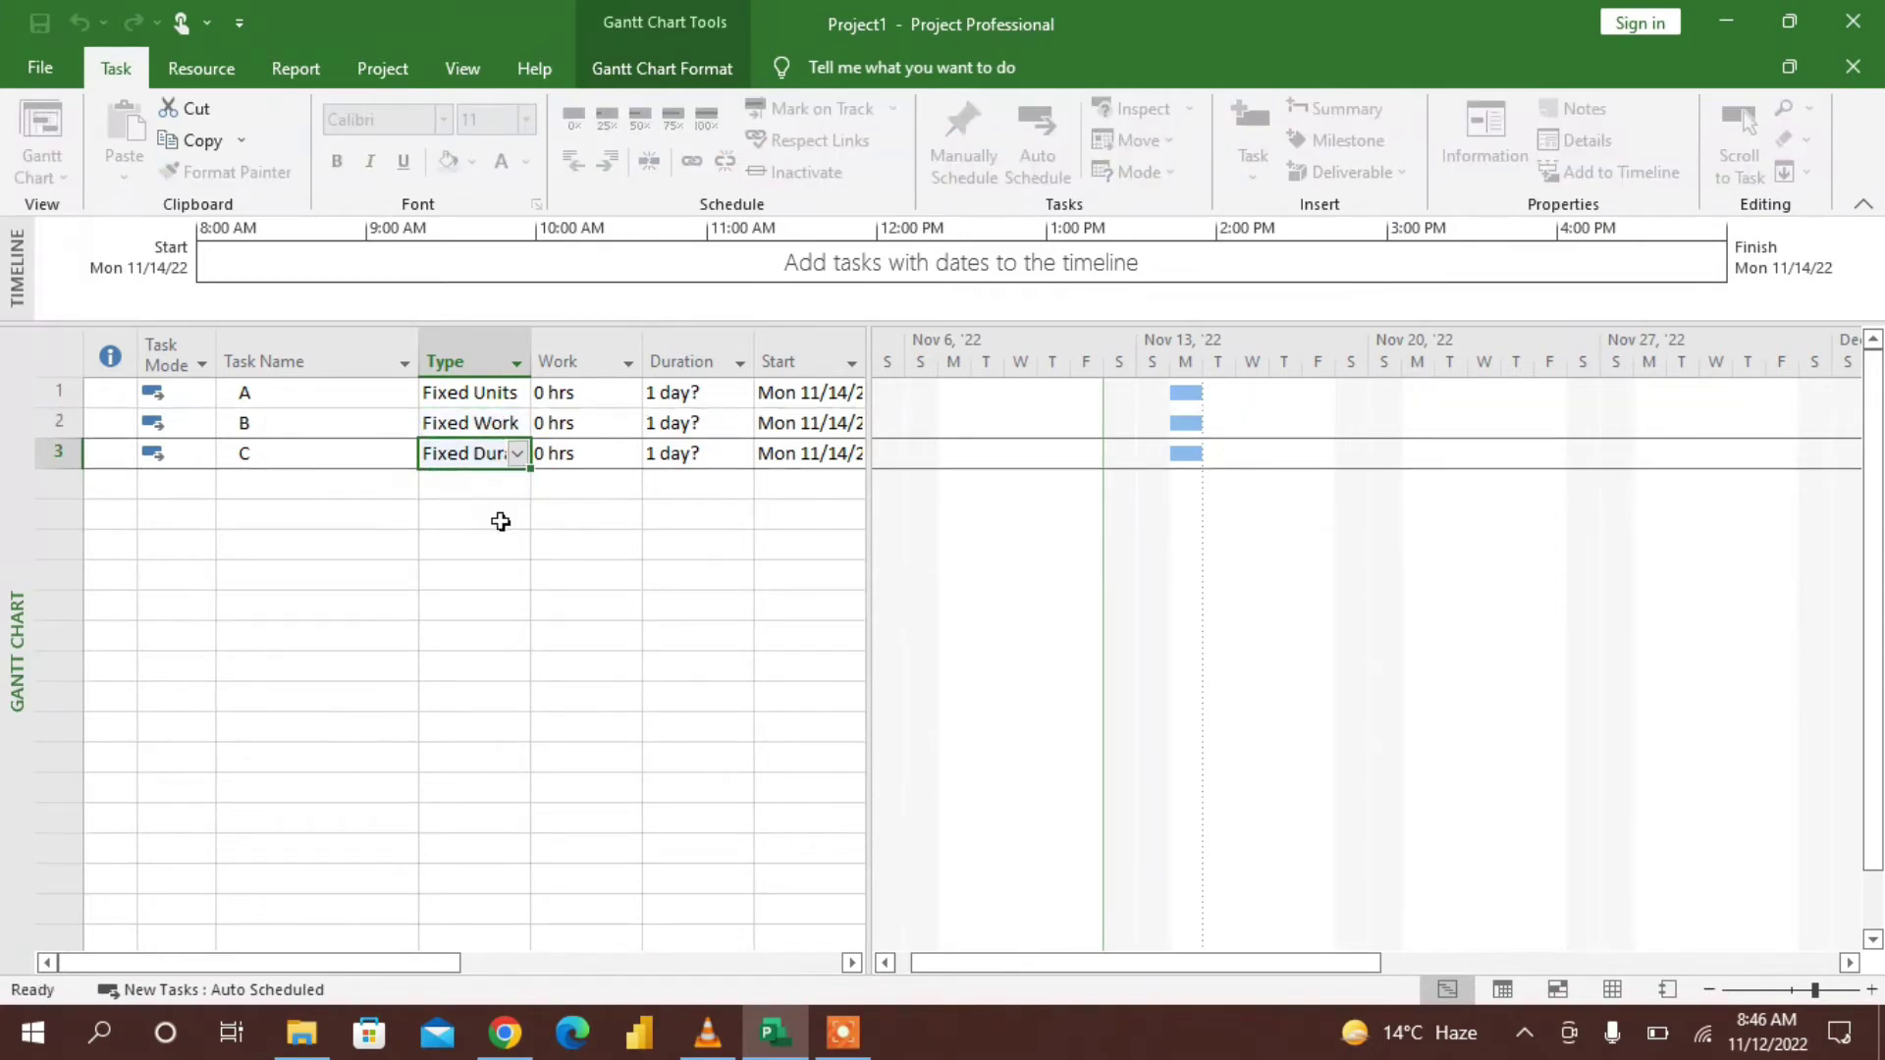
click(595, 516)
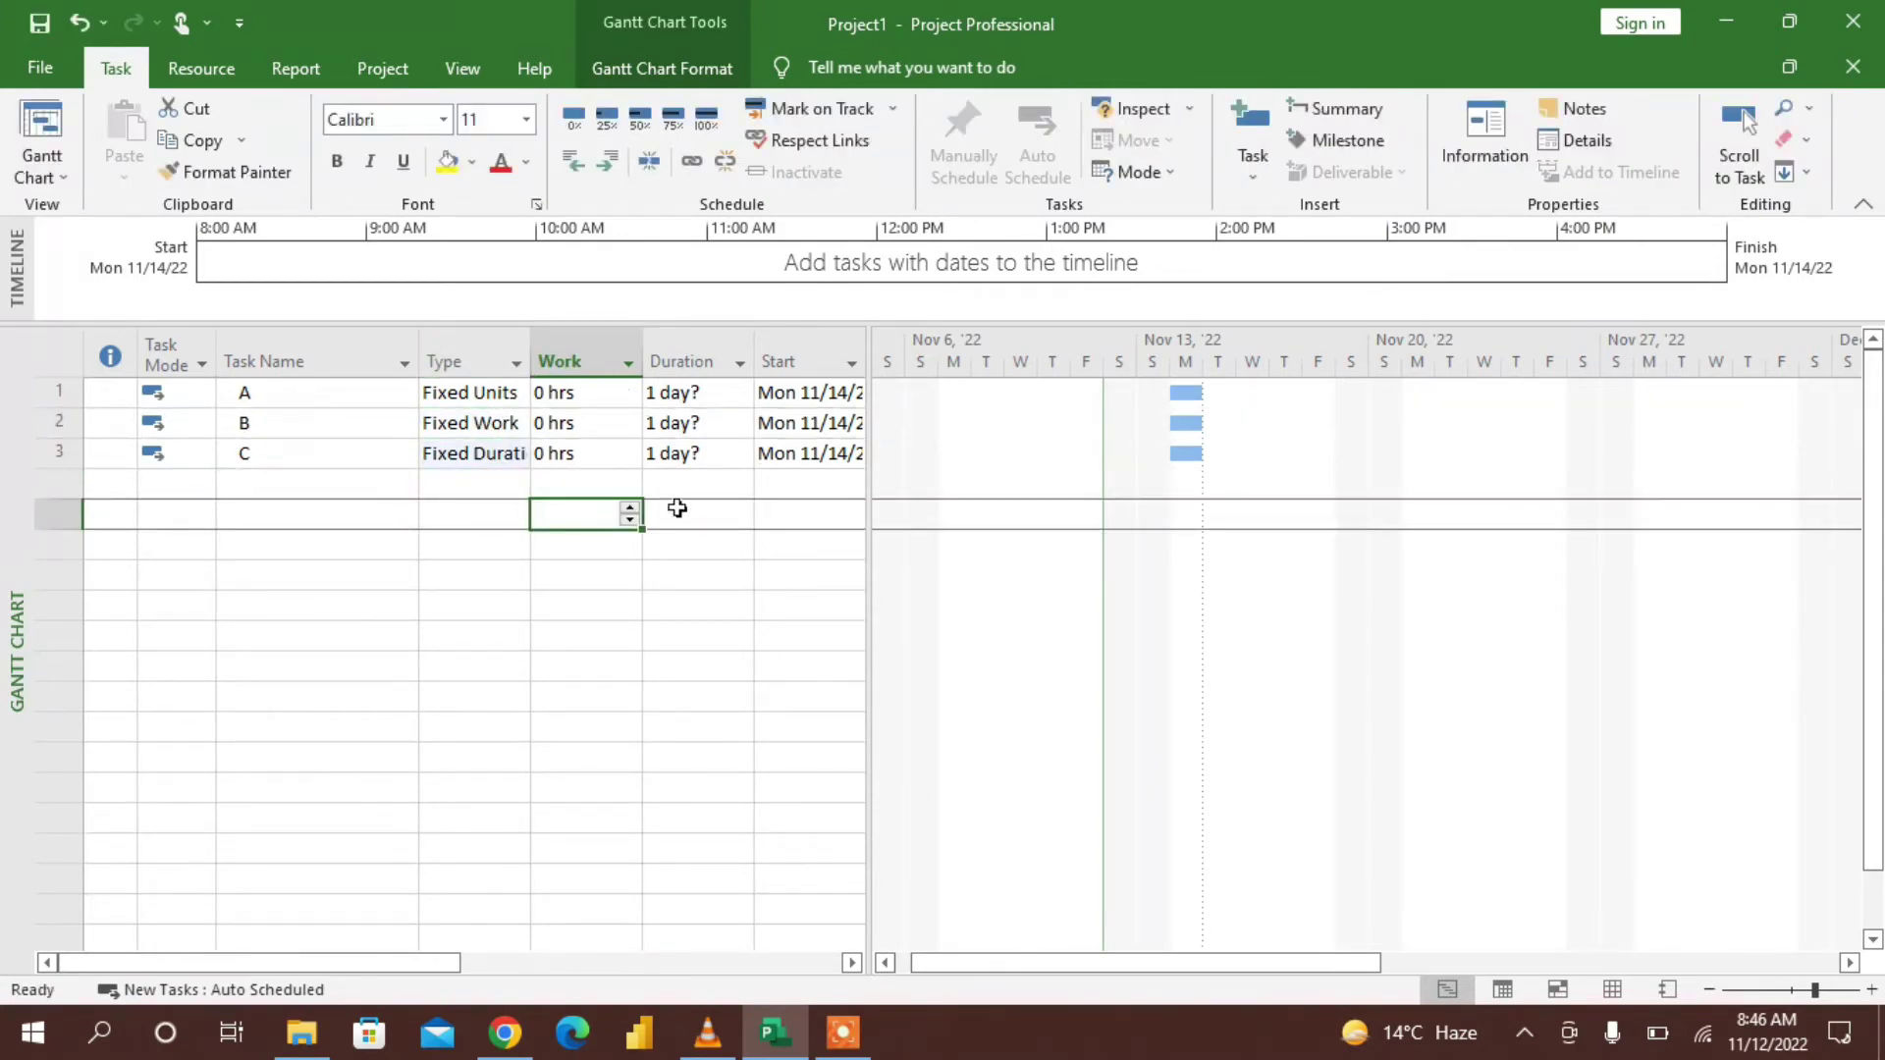
Set the font size of the three task names to 16
click(403, 457)
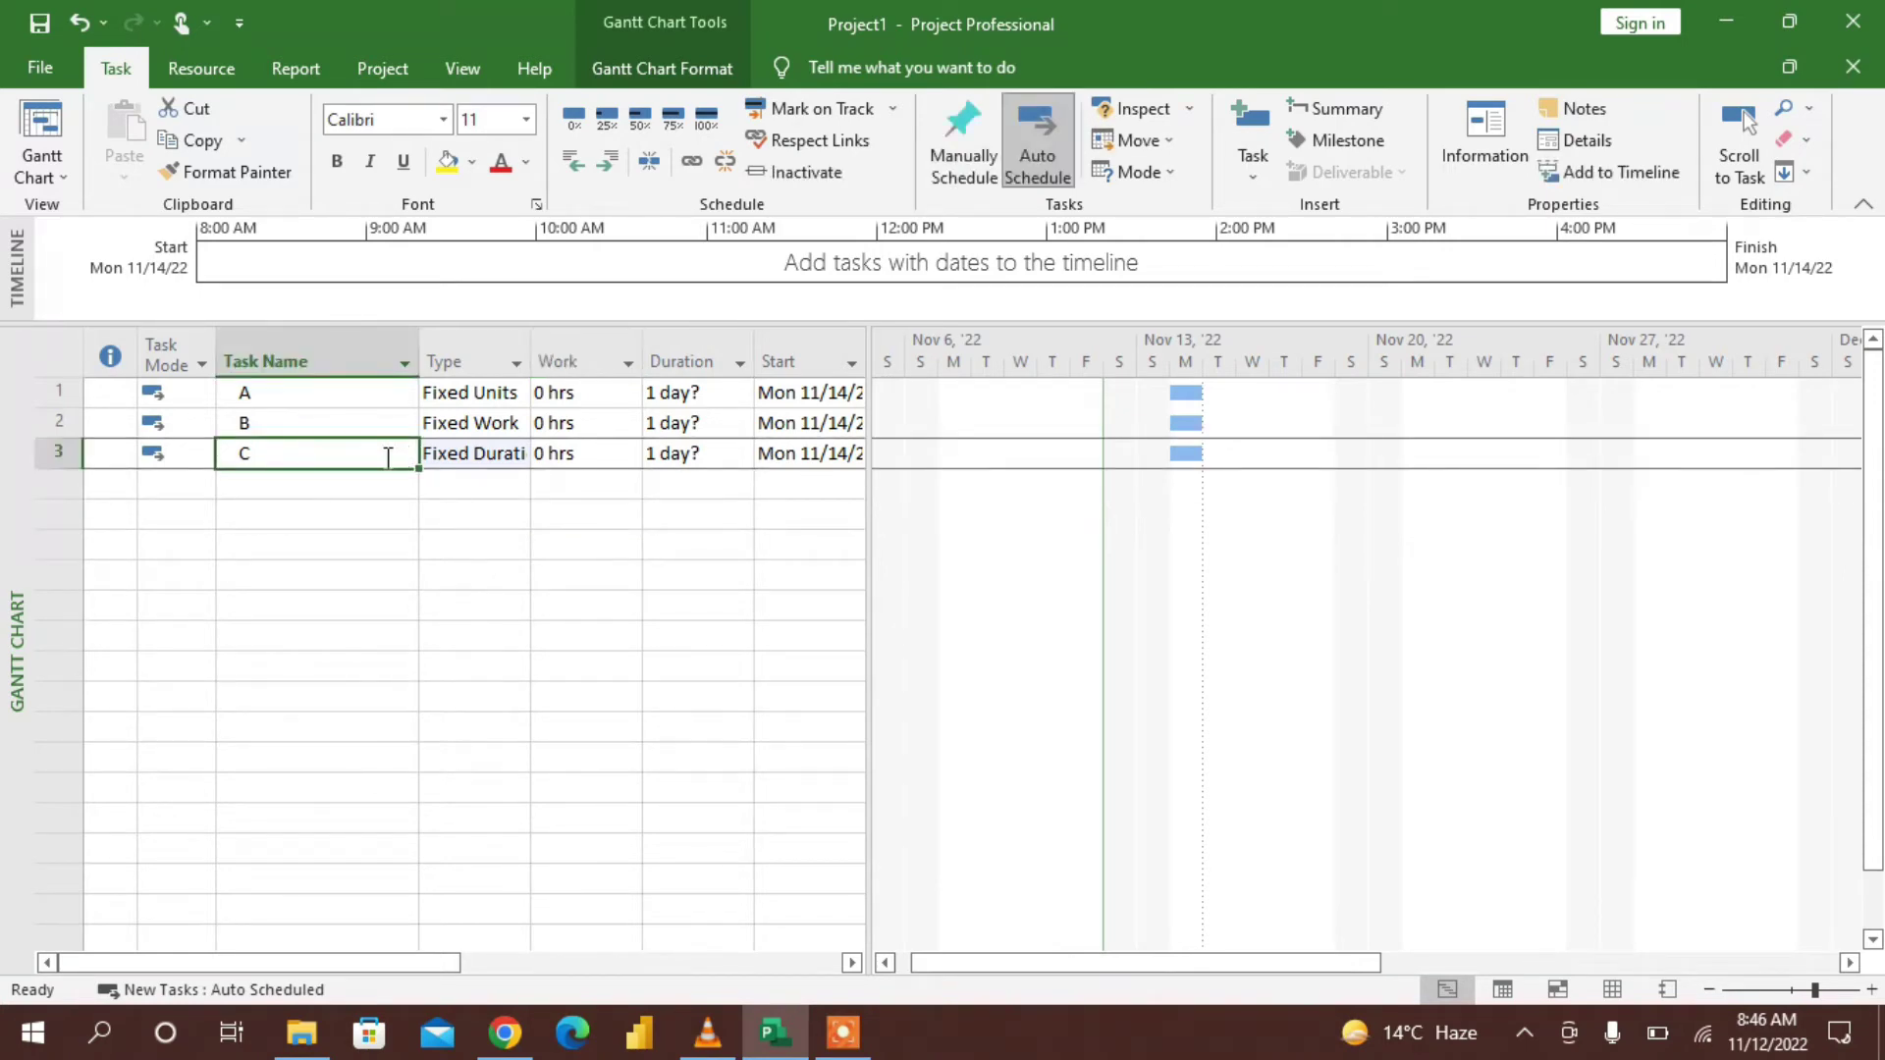
click(412, 540)
drag(332, 473, 257, 377)
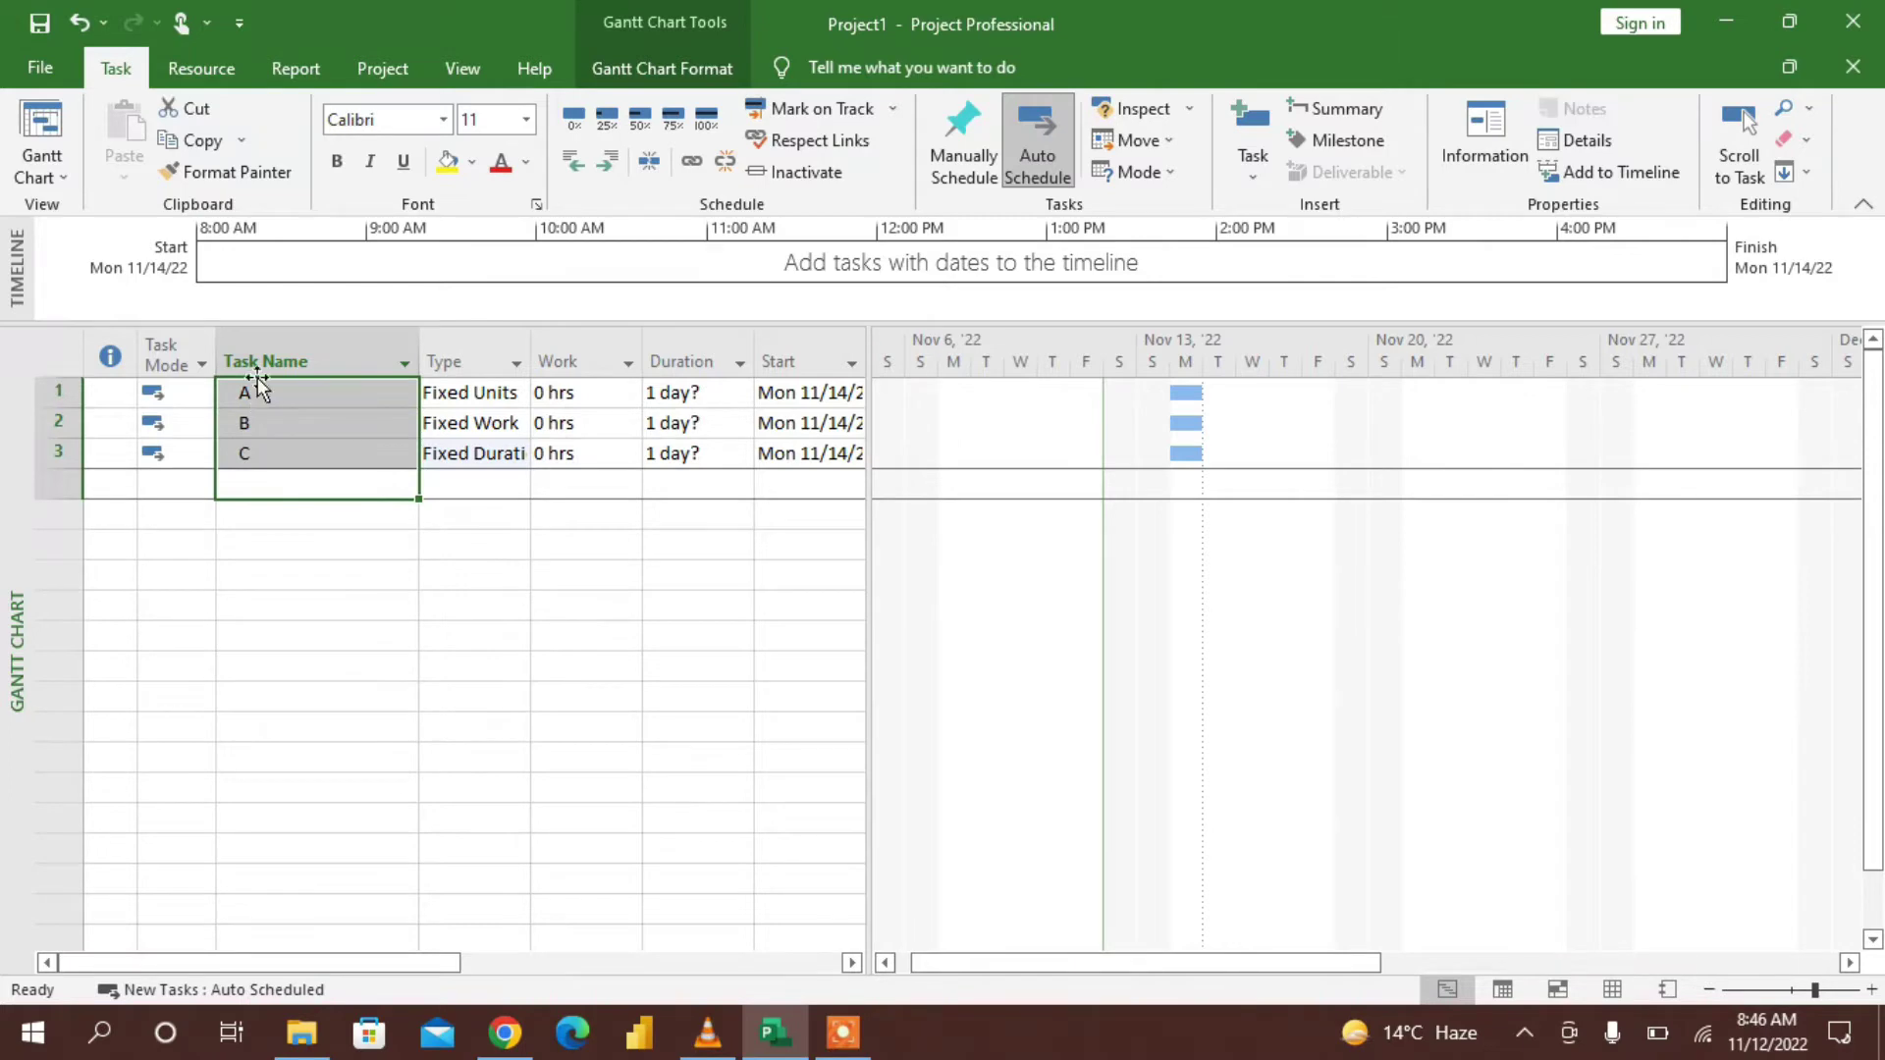
click(527, 119)
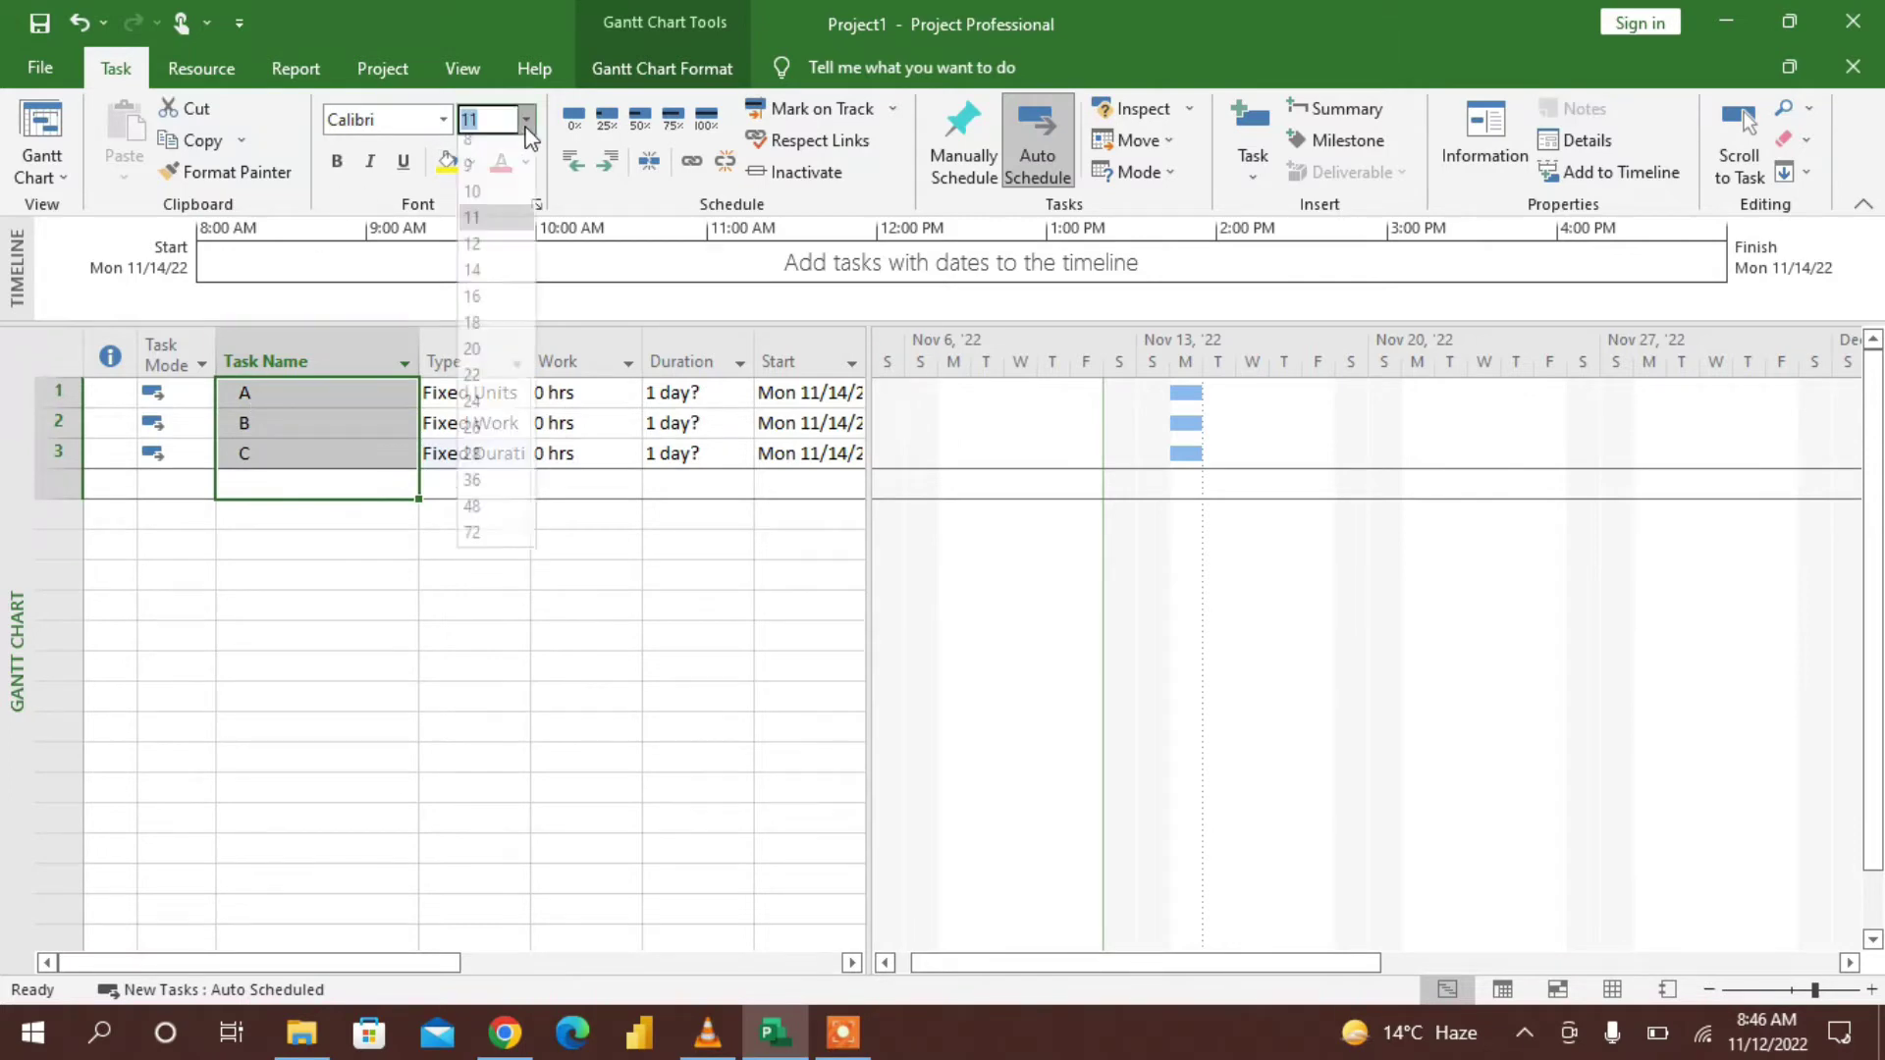
click(475, 311)
click(536, 565)
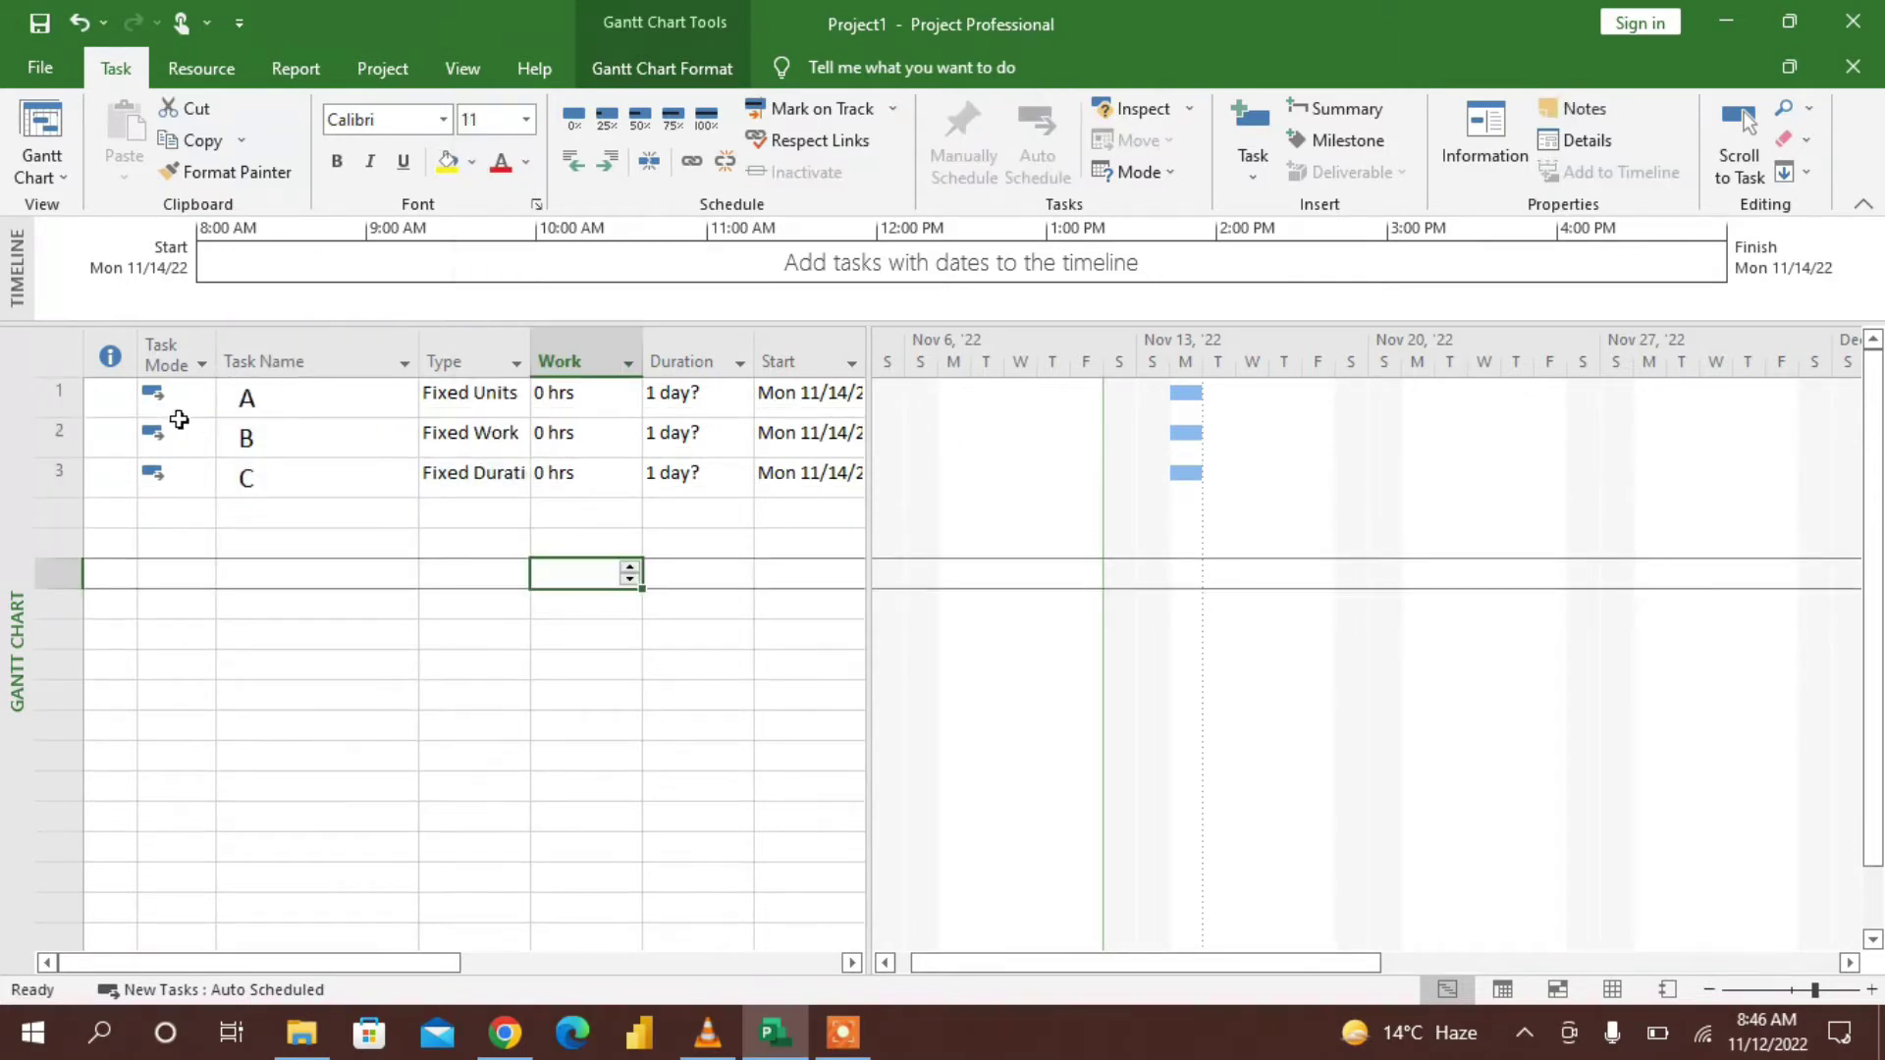
Set the font size of all cells in the three task rows to 16
drag(84, 397, 462, 439)
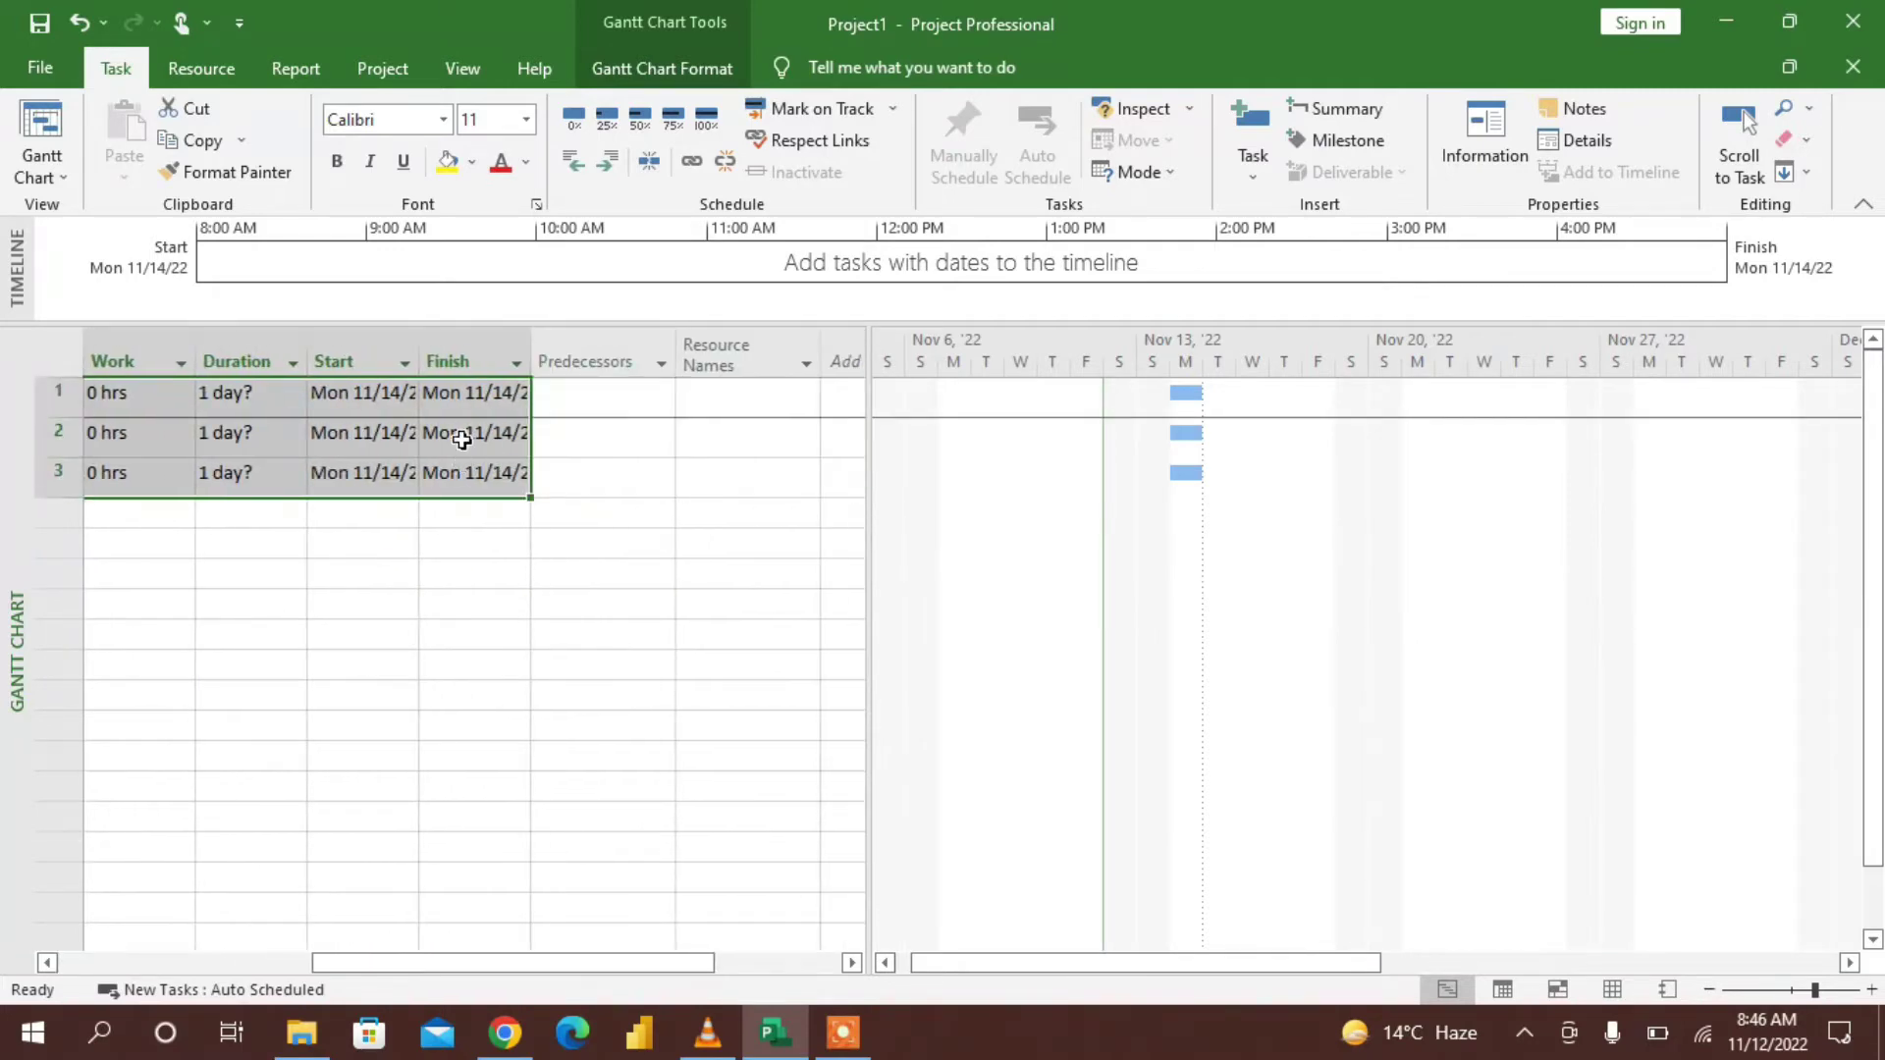
click(525, 123)
click(475, 310)
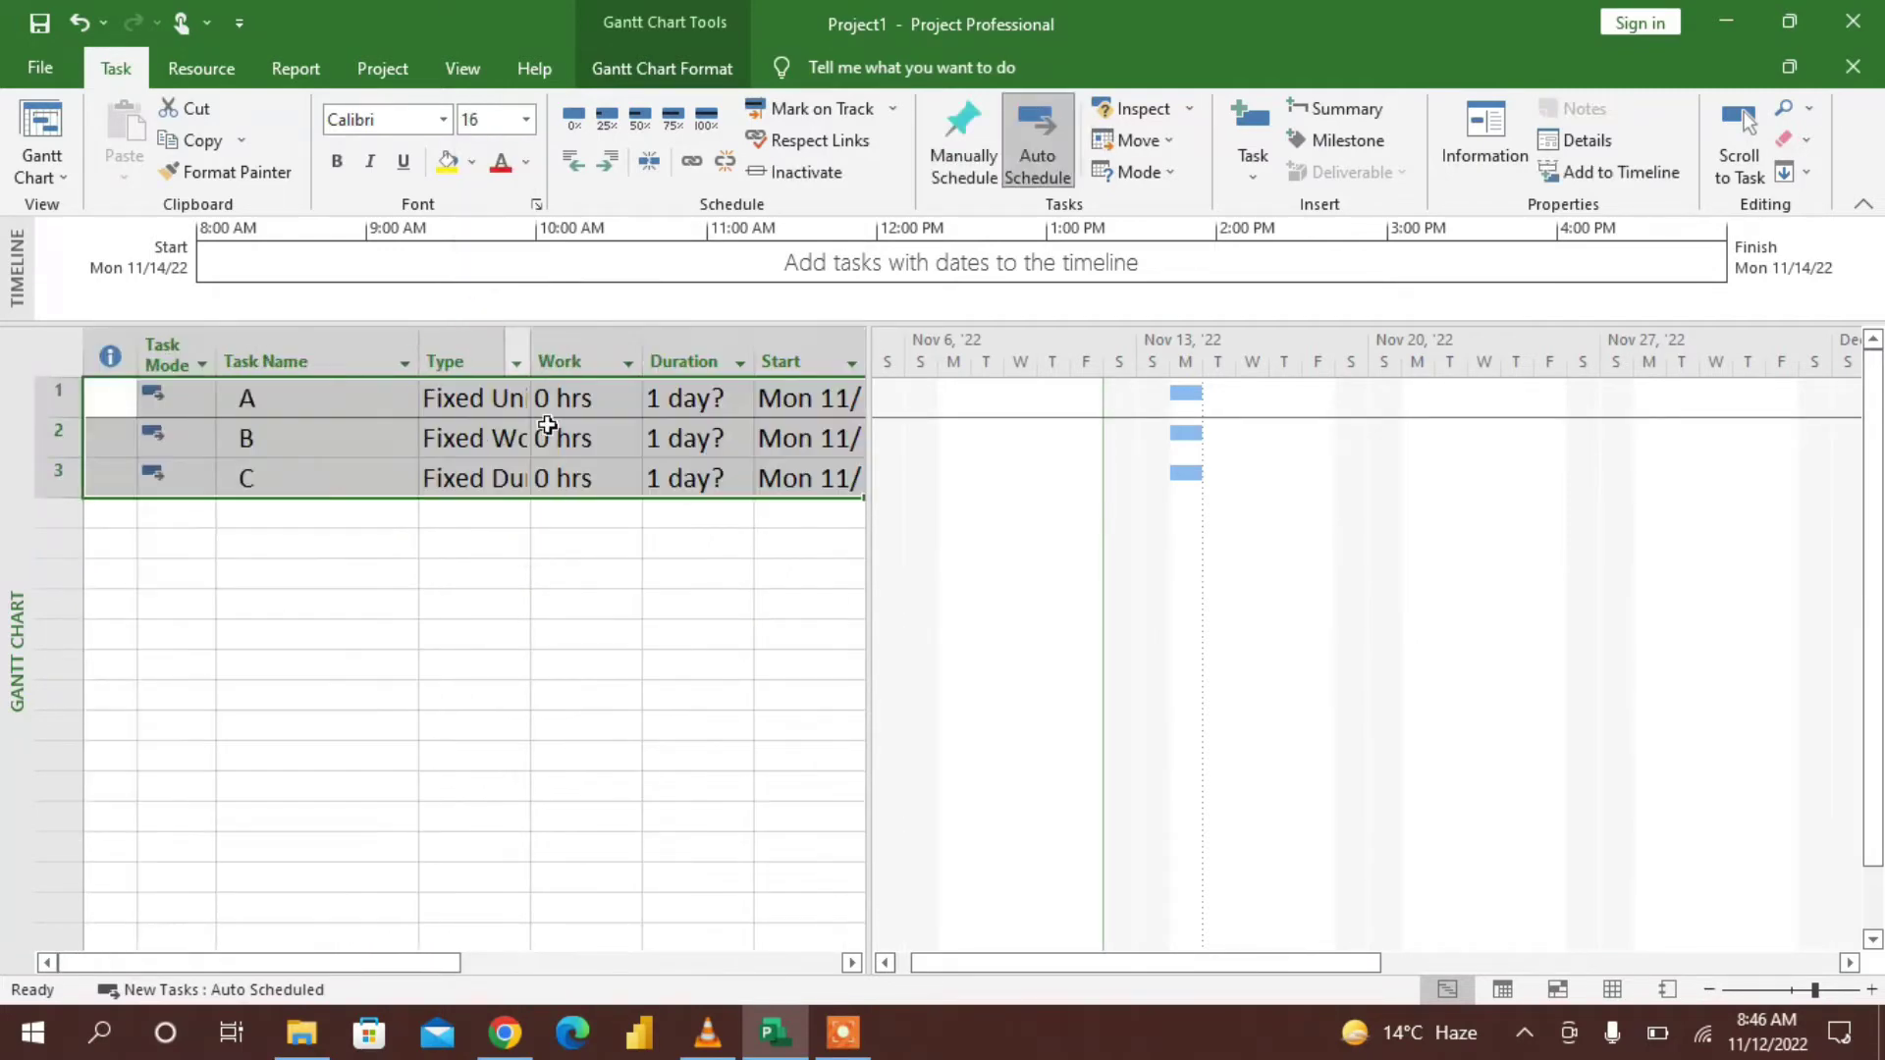
click(539, 556)
Widen the task table area and hide the Predecessors column
drag(869, 365, 1164, 349)
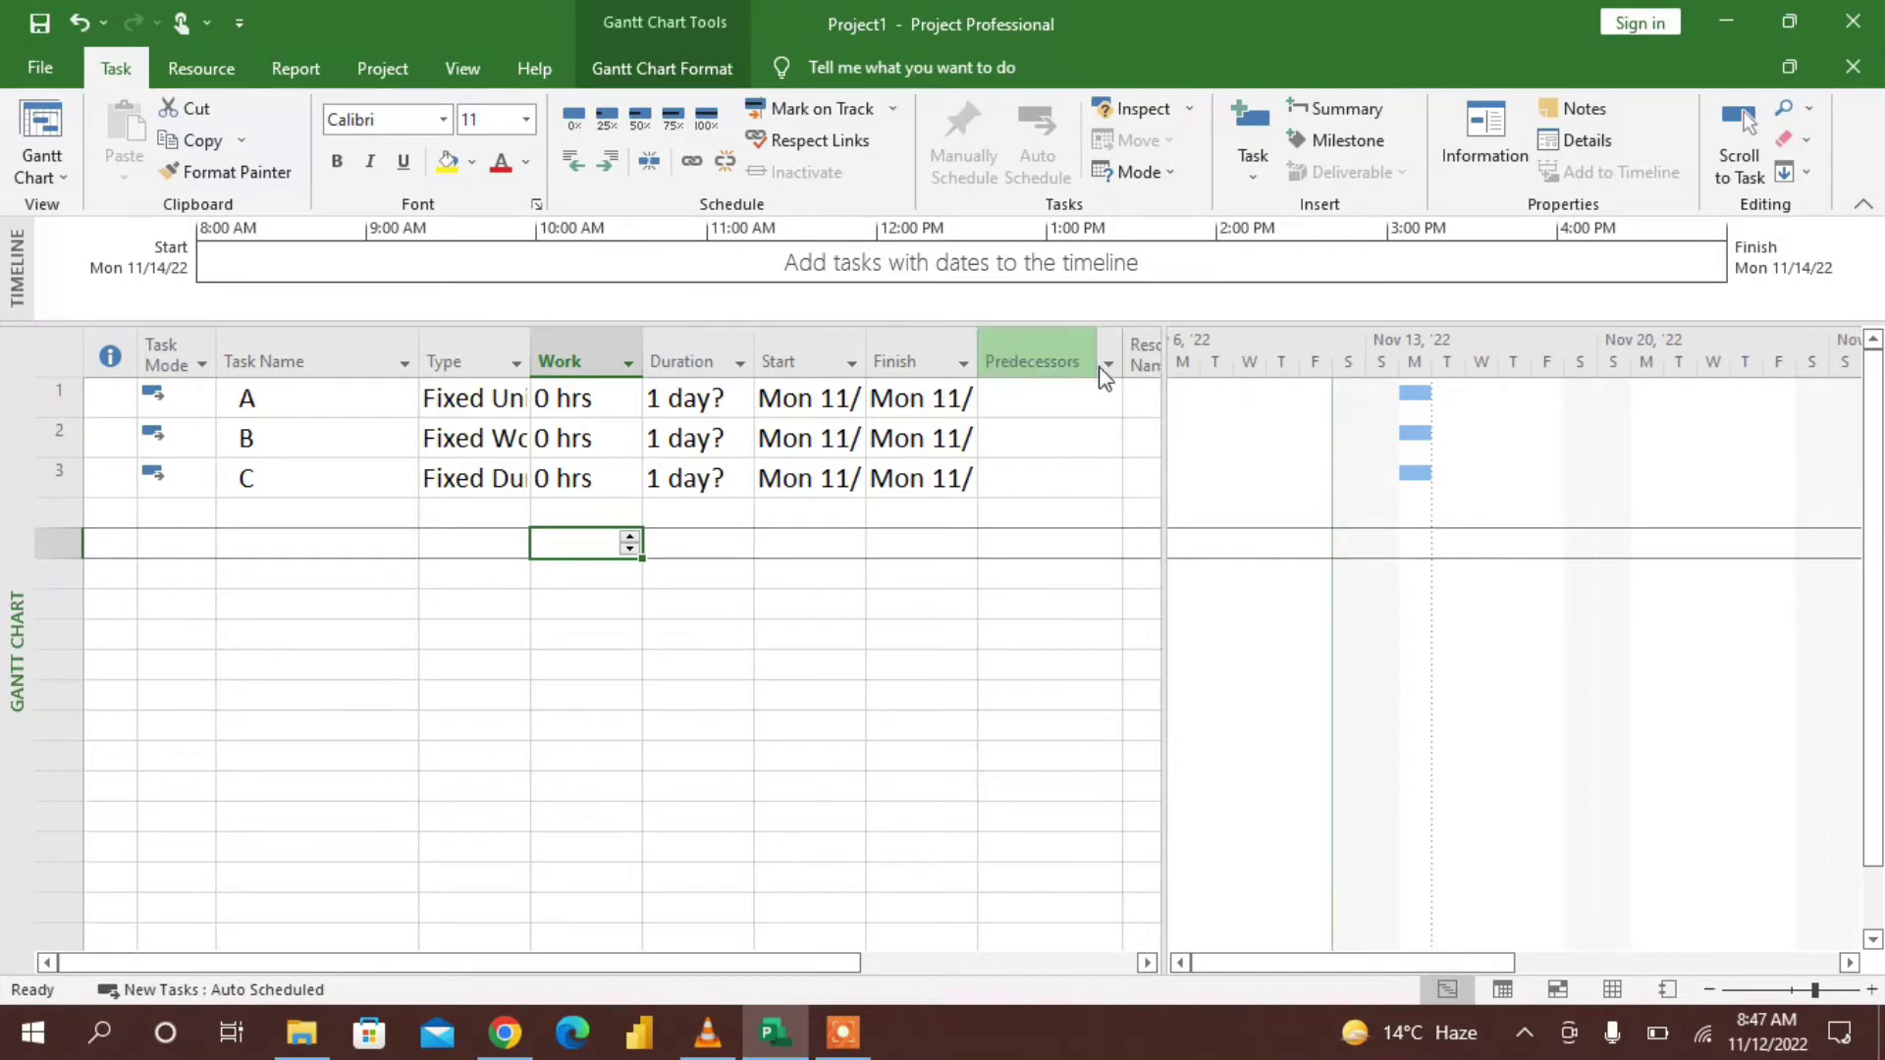
right_click(1059, 356)
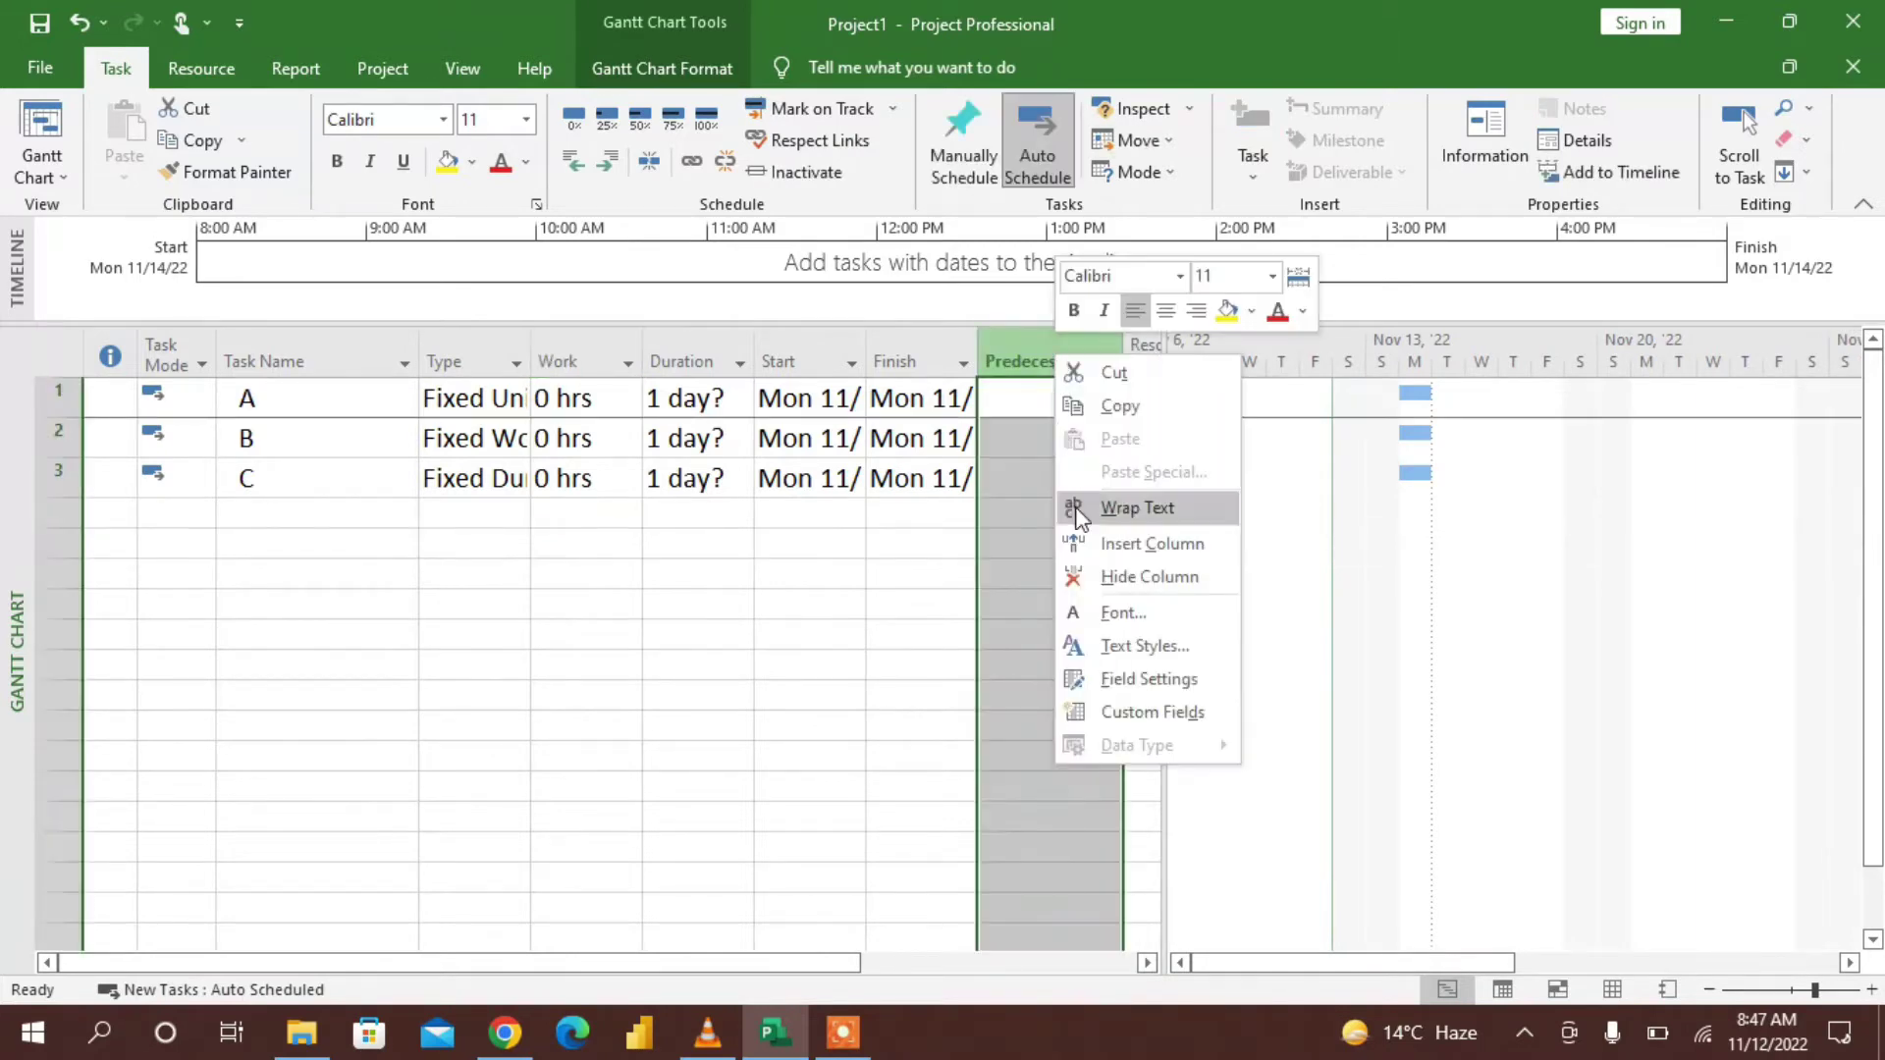
click(1102, 579)
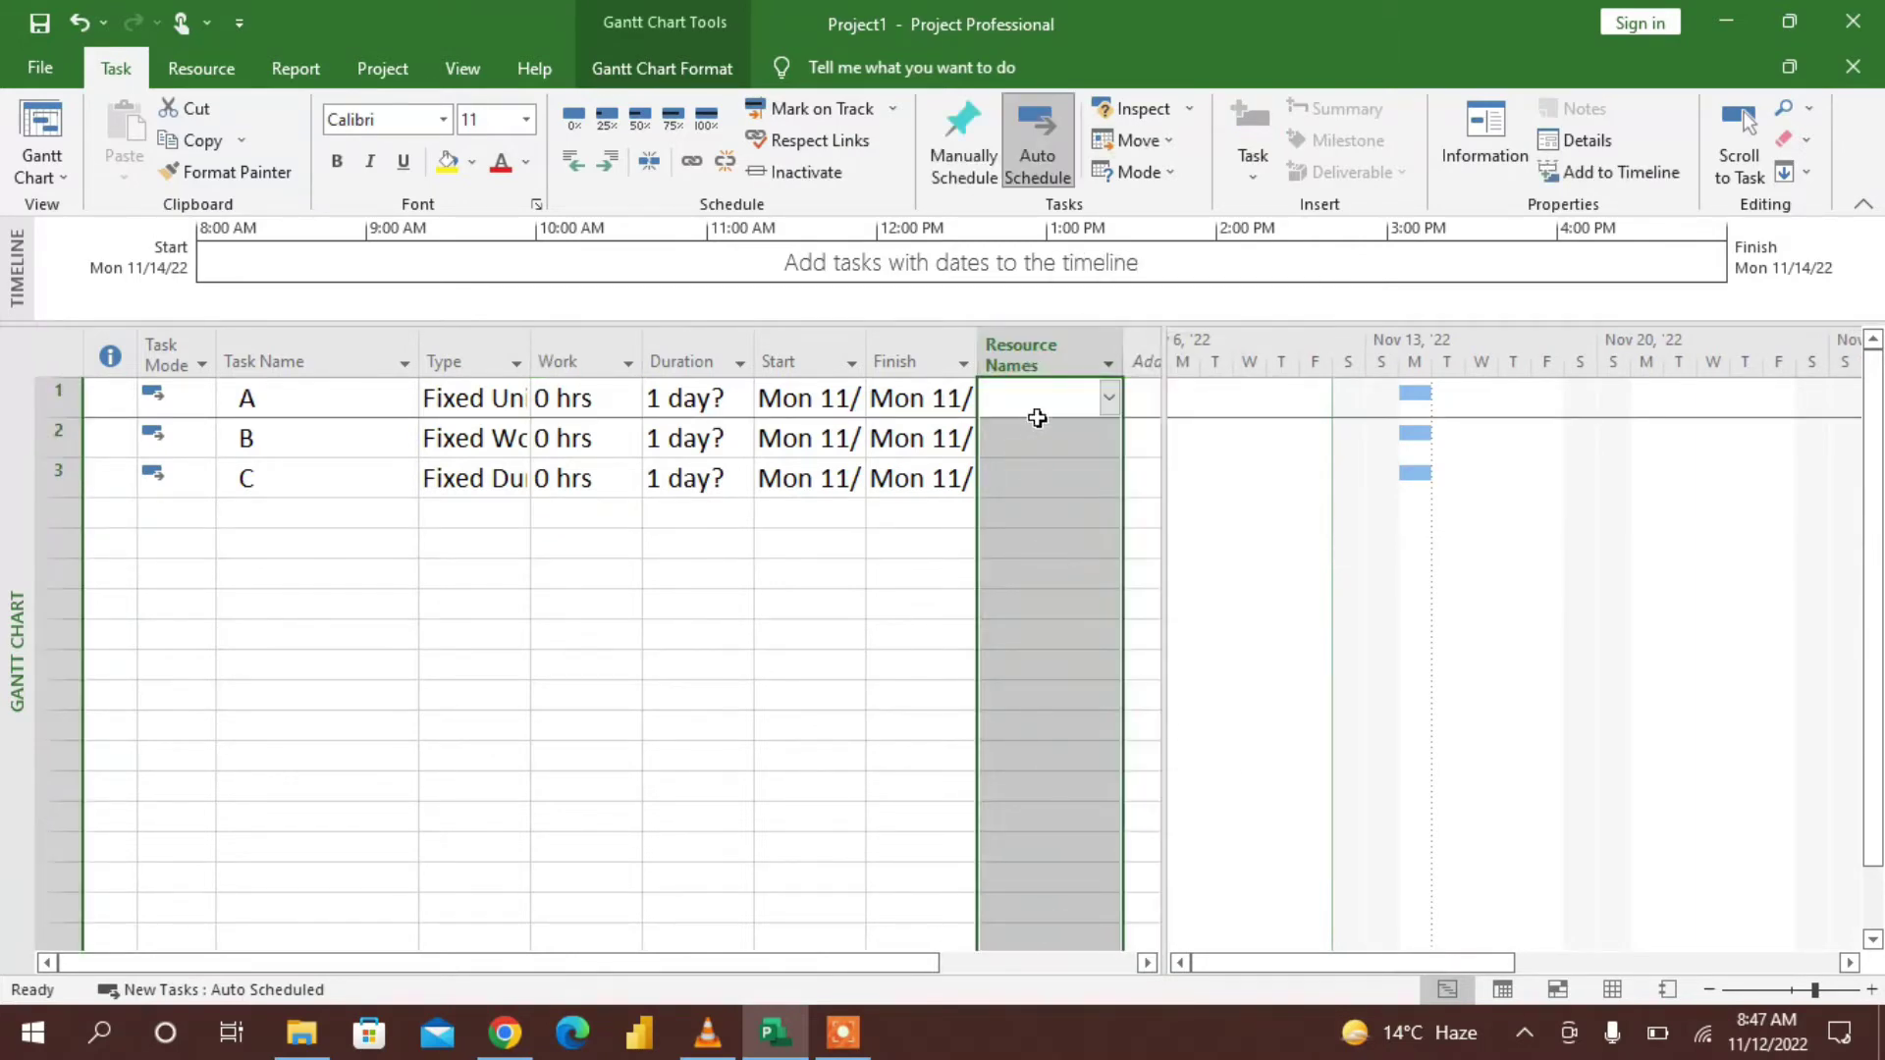
click(510, 543)
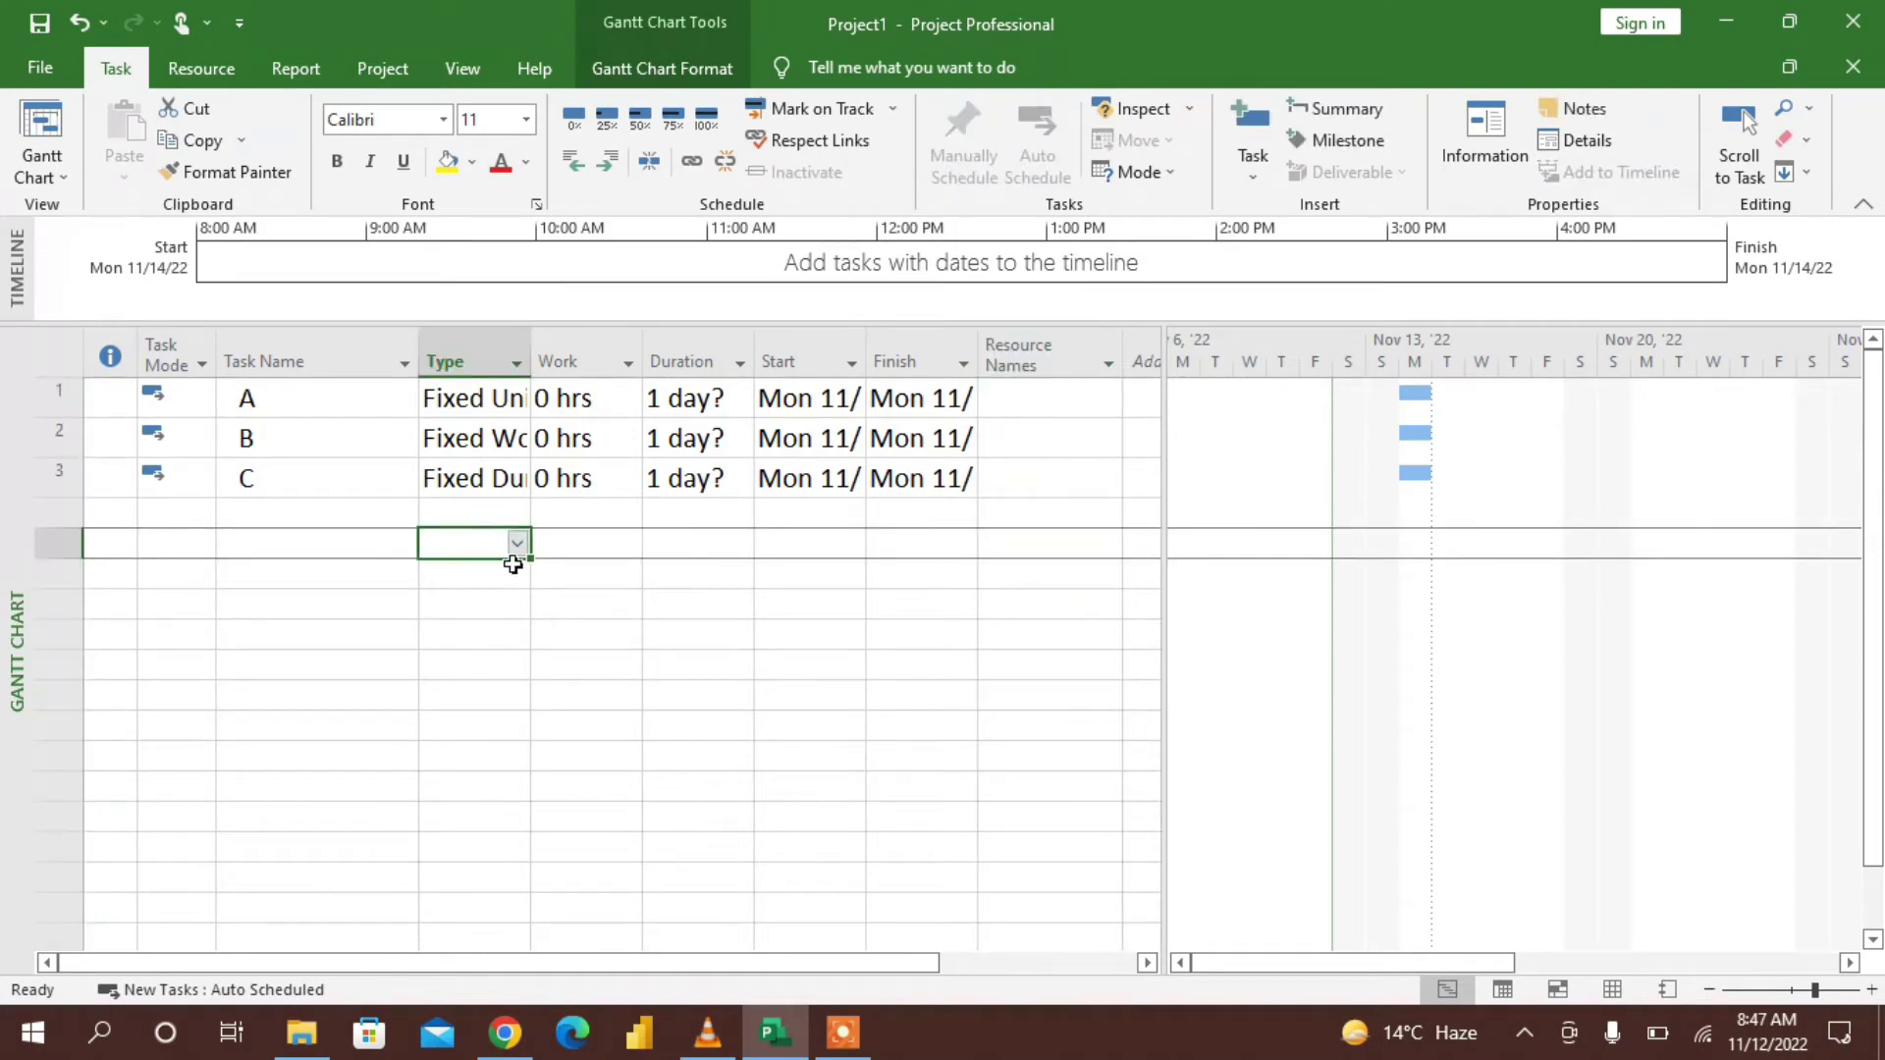
Fit the Type column to its contents and move the Duration column directly after Task Name
double_click(529, 352)
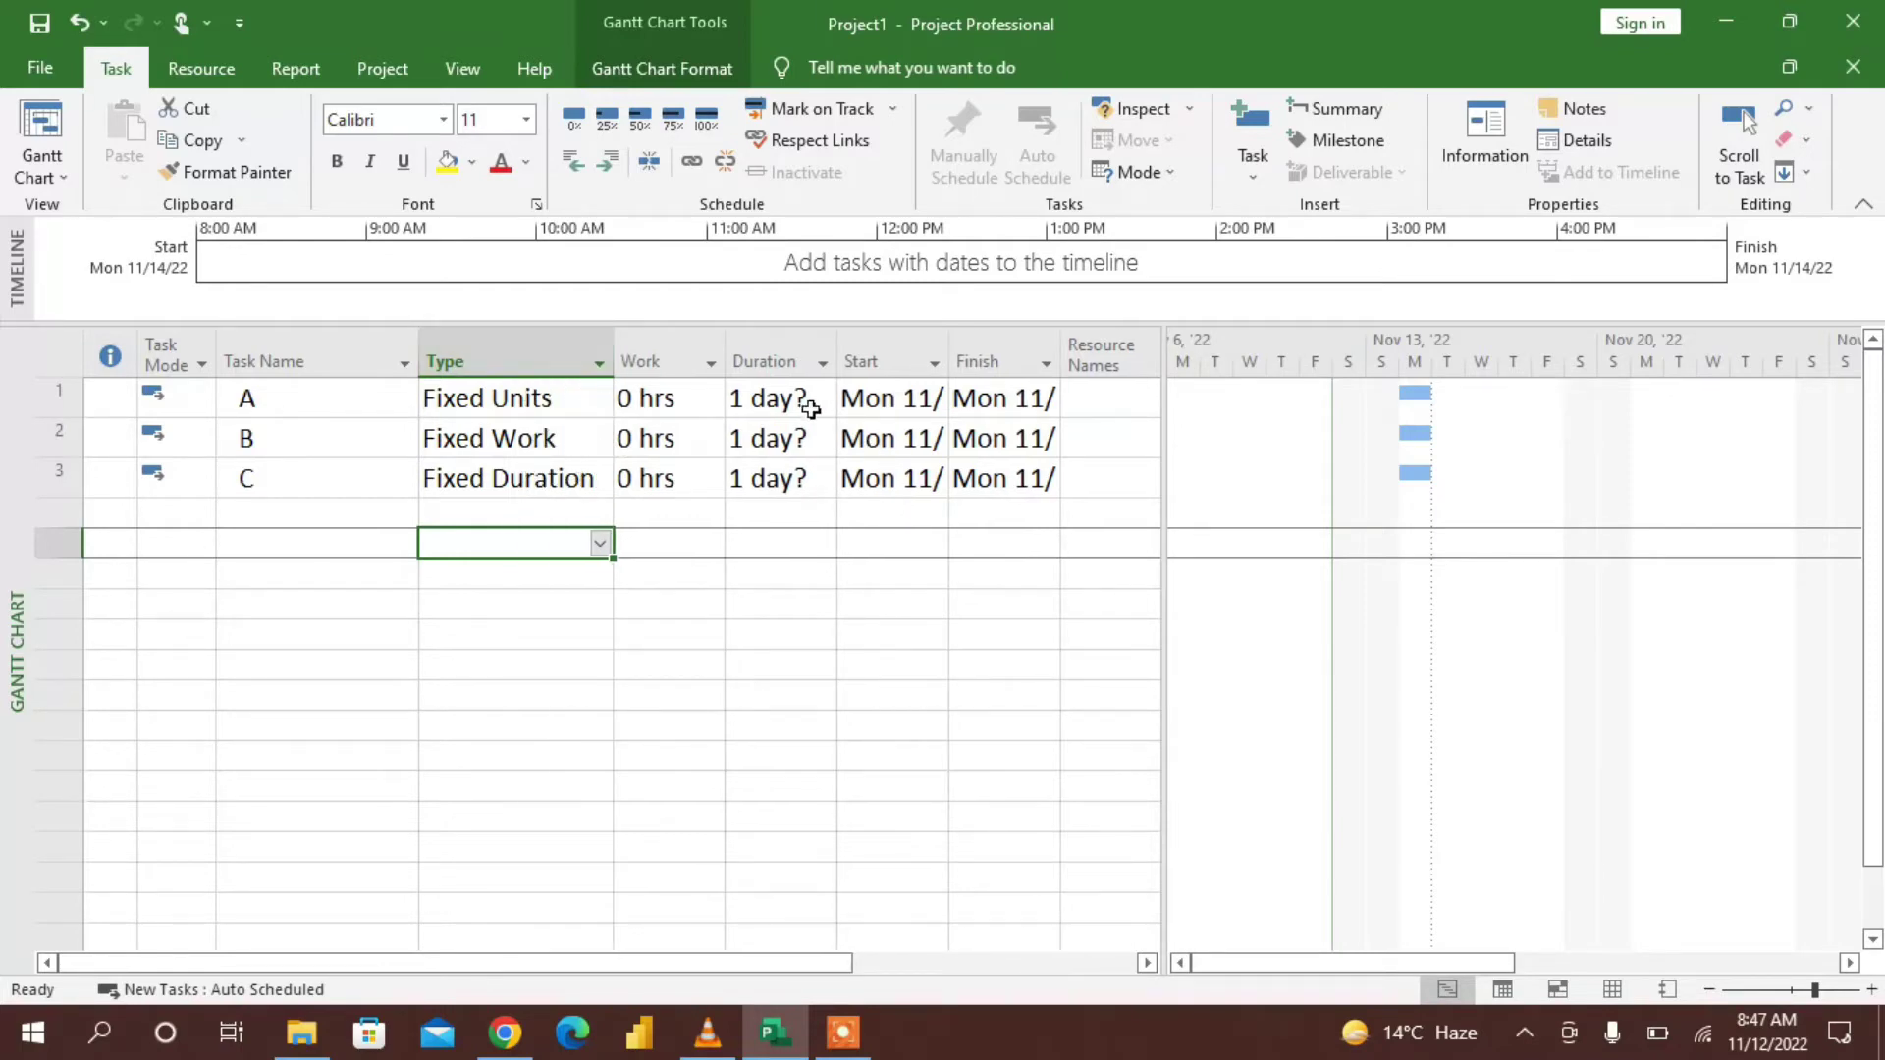
click(765, 351)
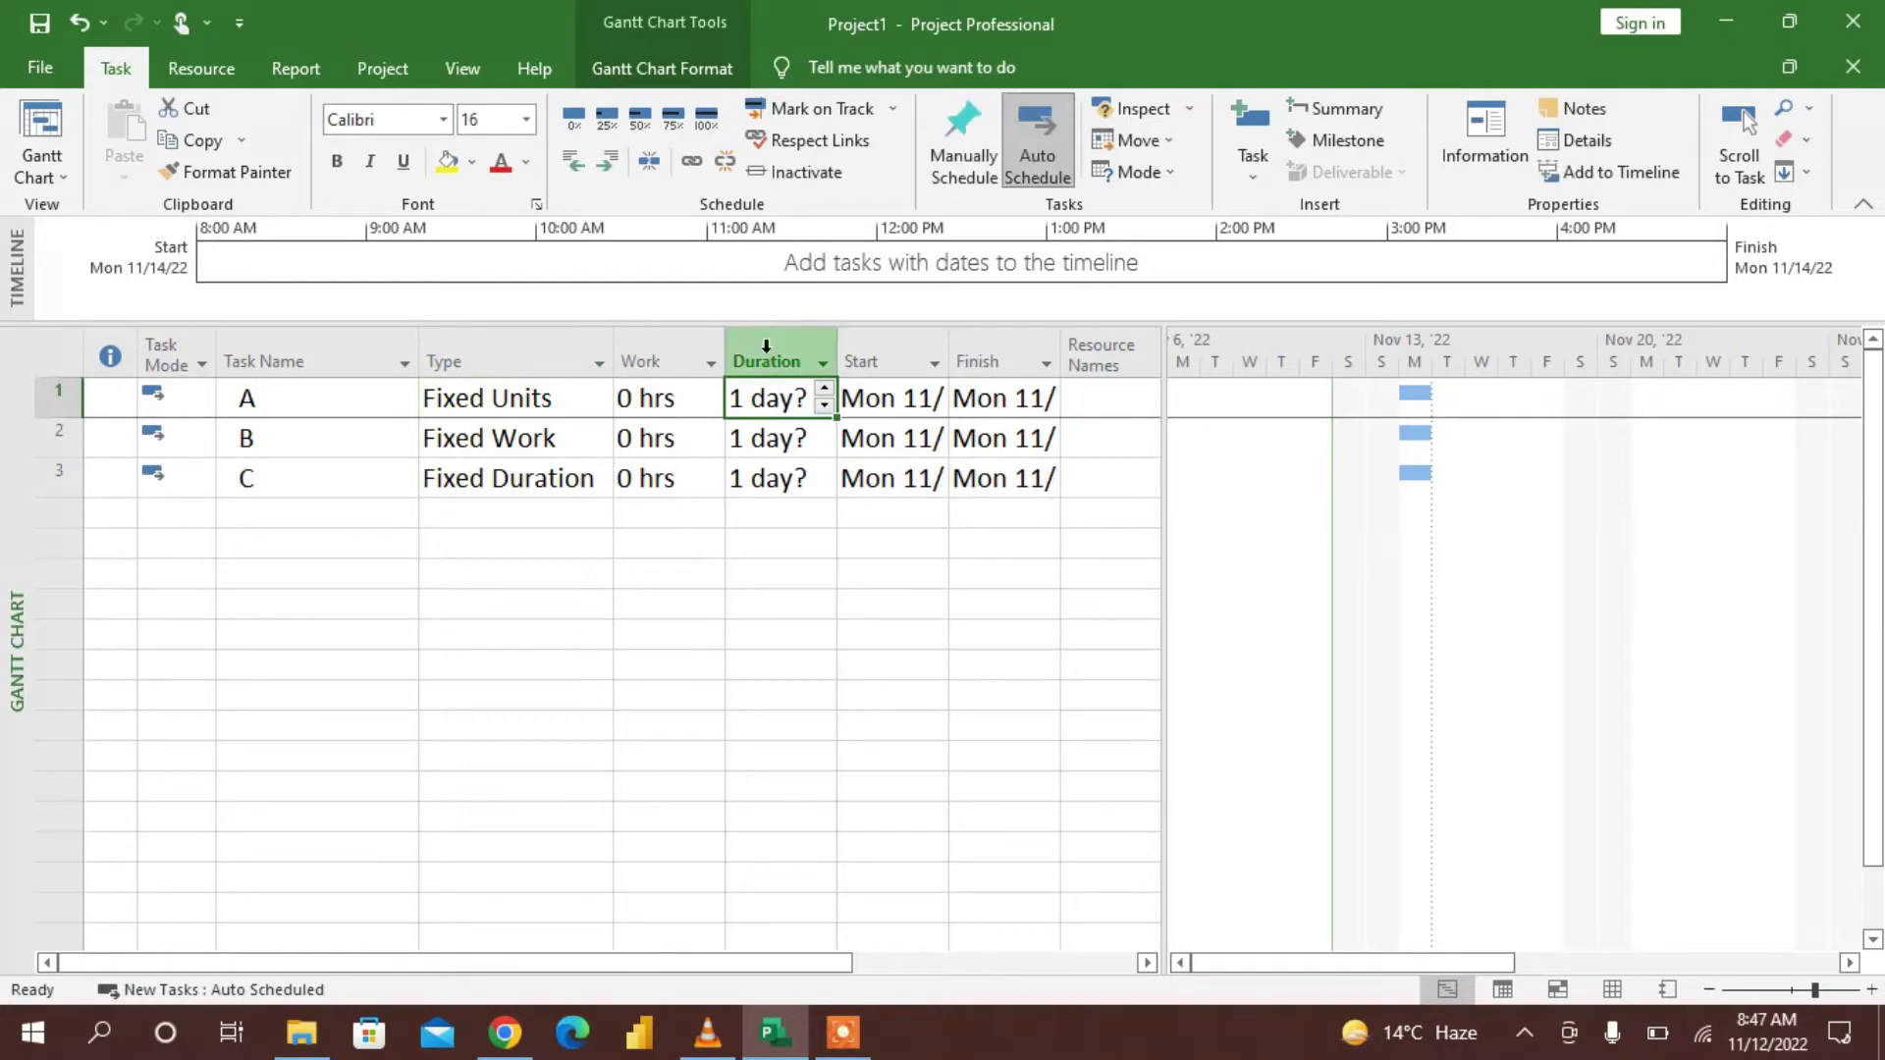
mouse_move(765, 346)
mouse_down()
mouse_move(506, 350)
mouse_move(806, 381)
mouse_move(782, 354)
mouse_move(408, 354)
mouse_up()
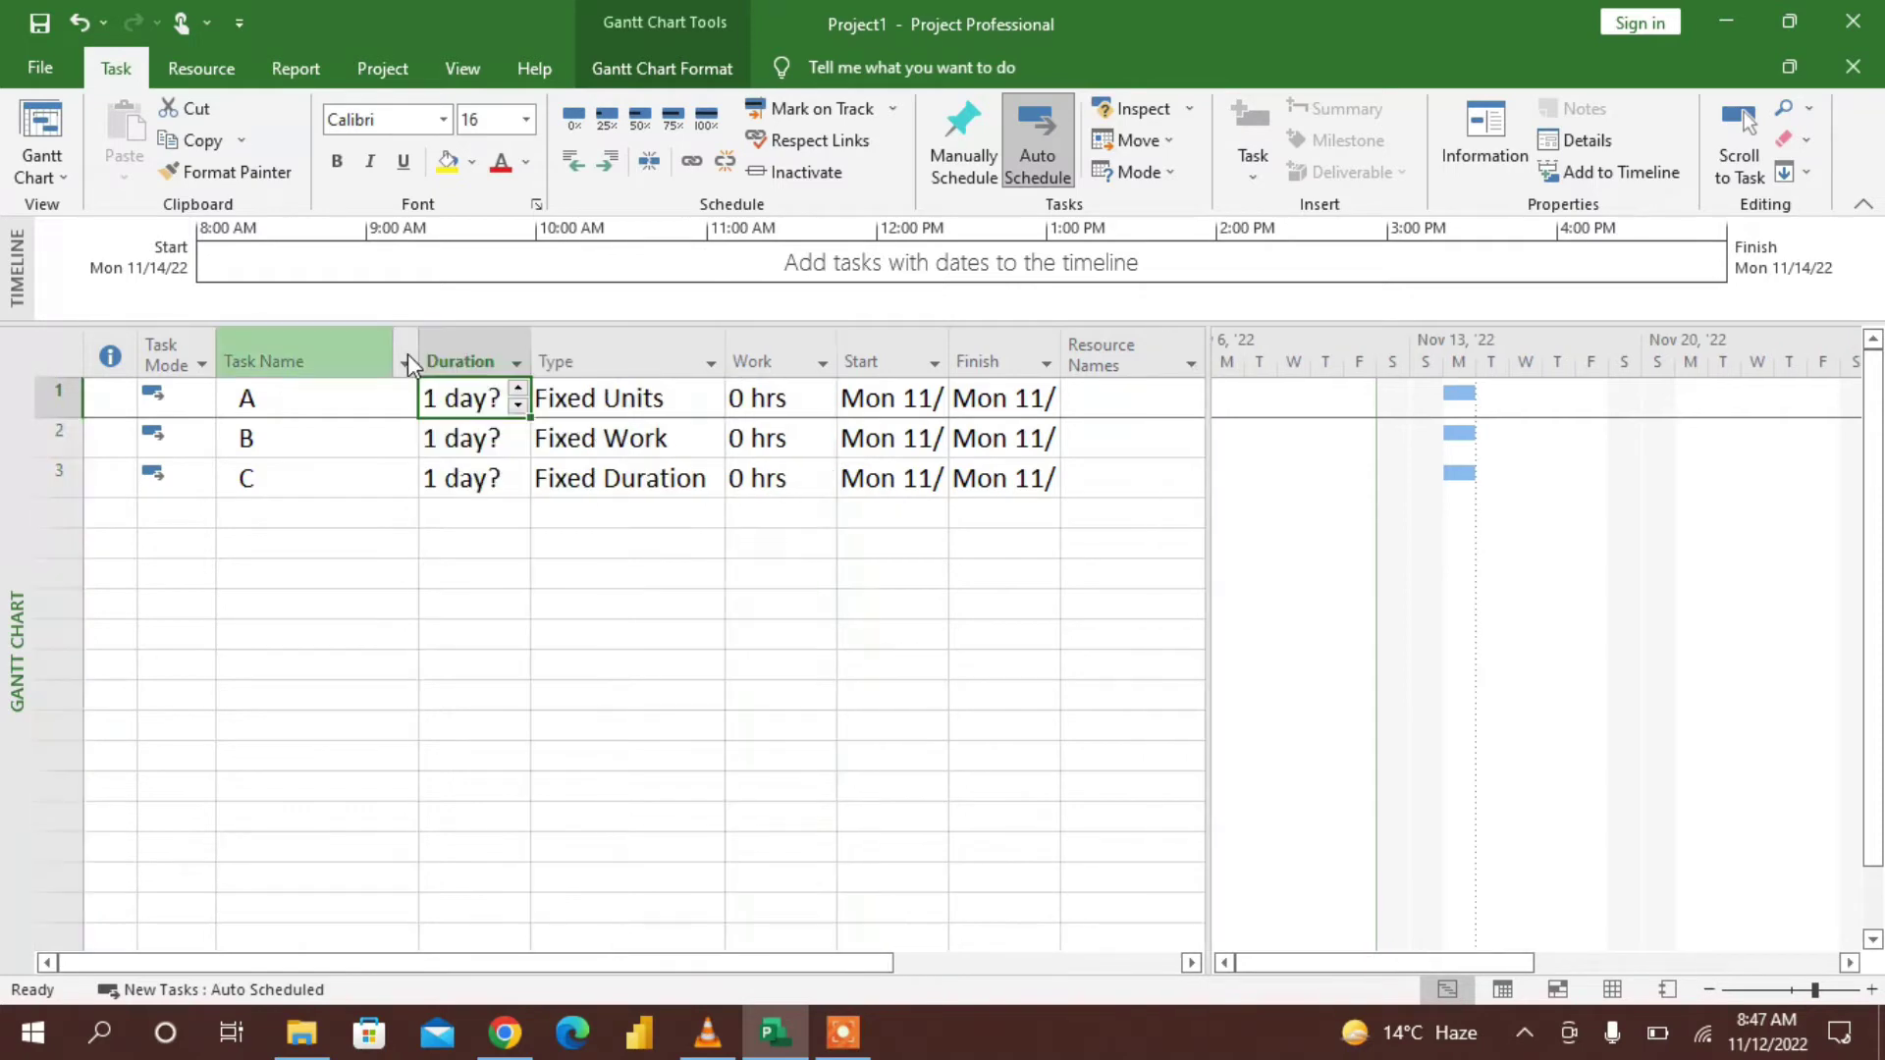
click(480, 633)
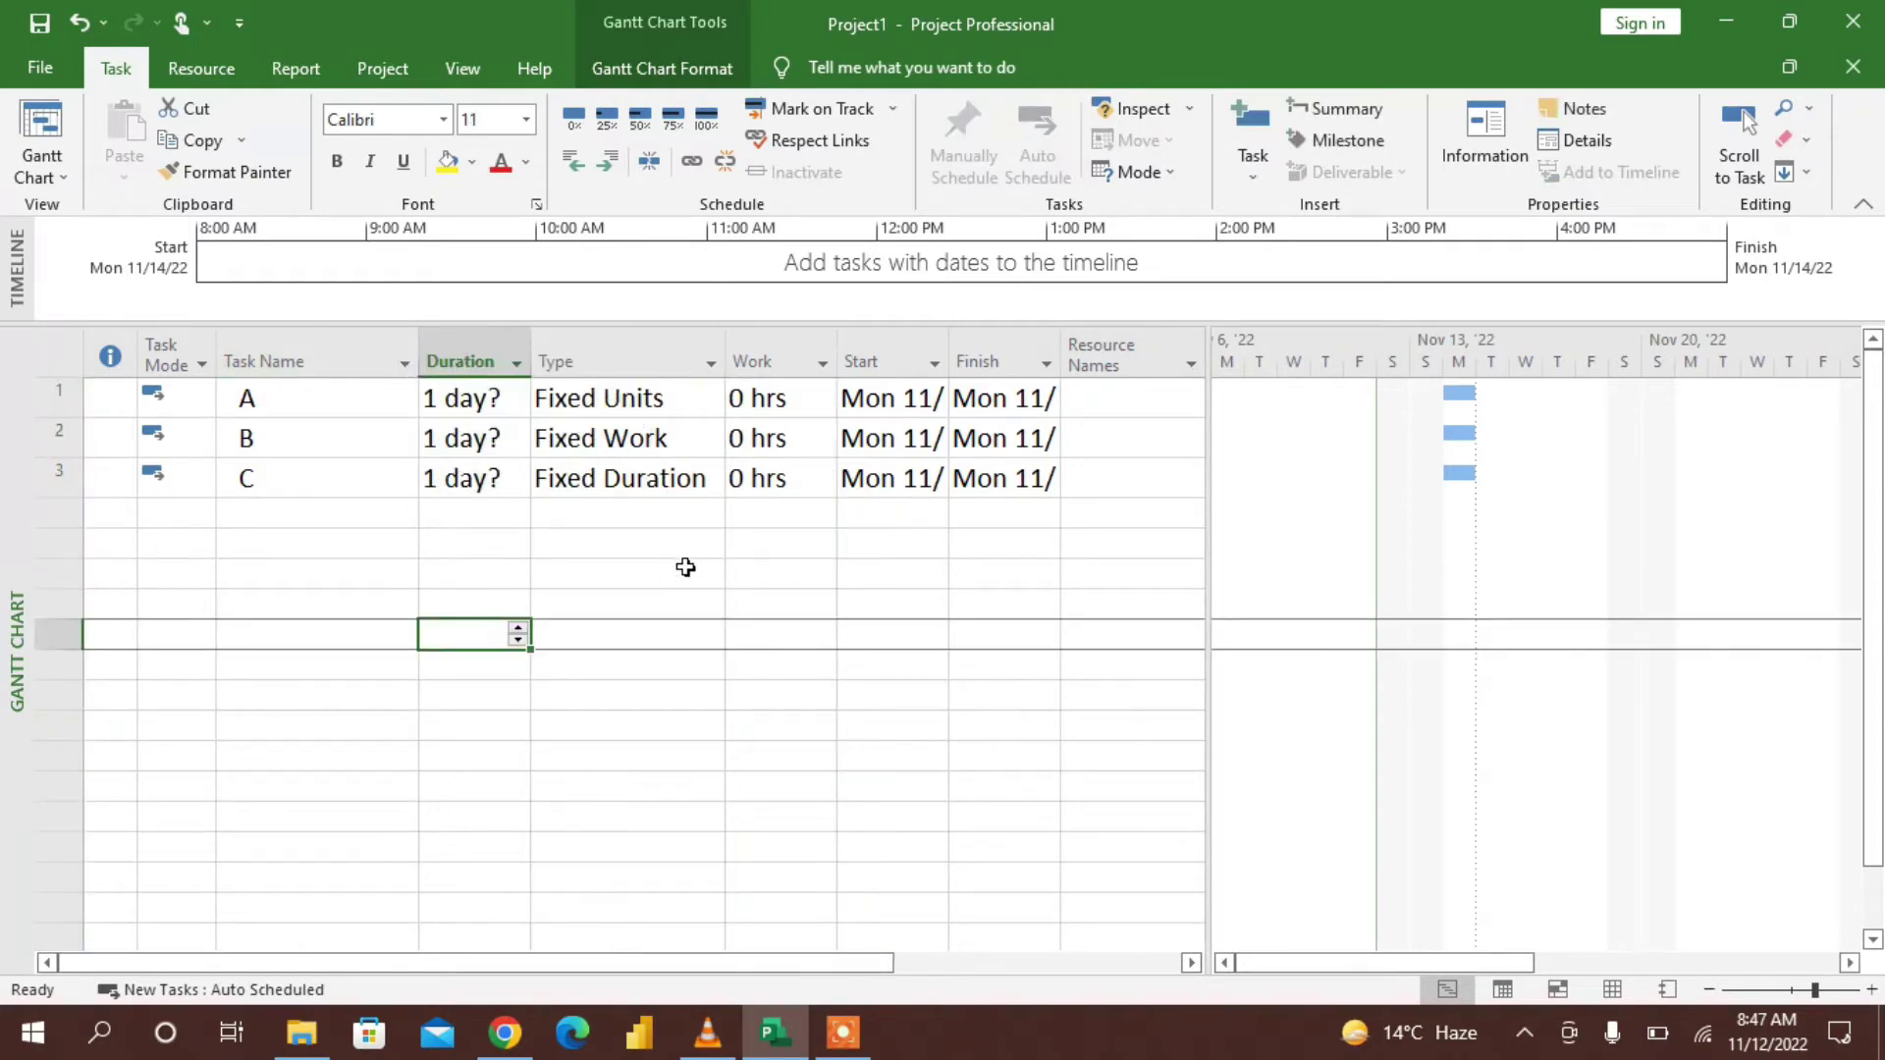
Set the duration of tasks A, B and C to 6 days each
click(459, 399)
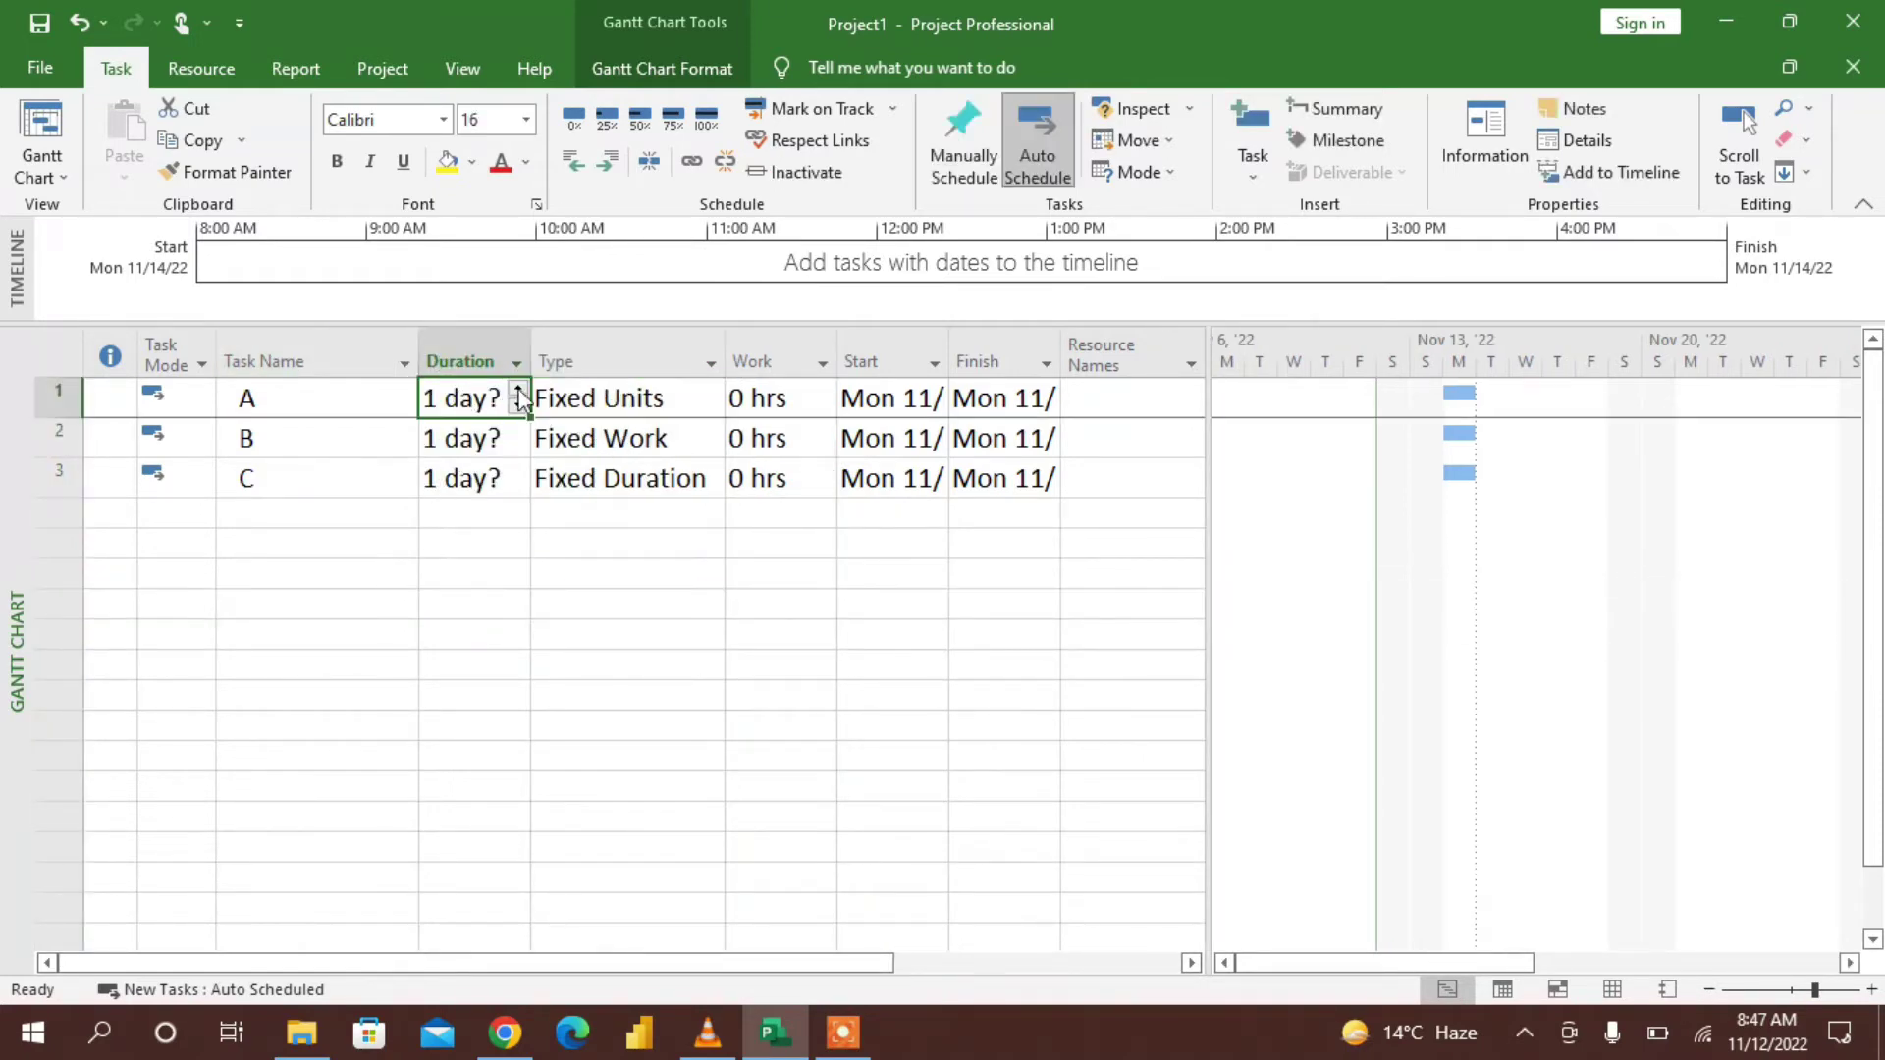
click(518, 392)
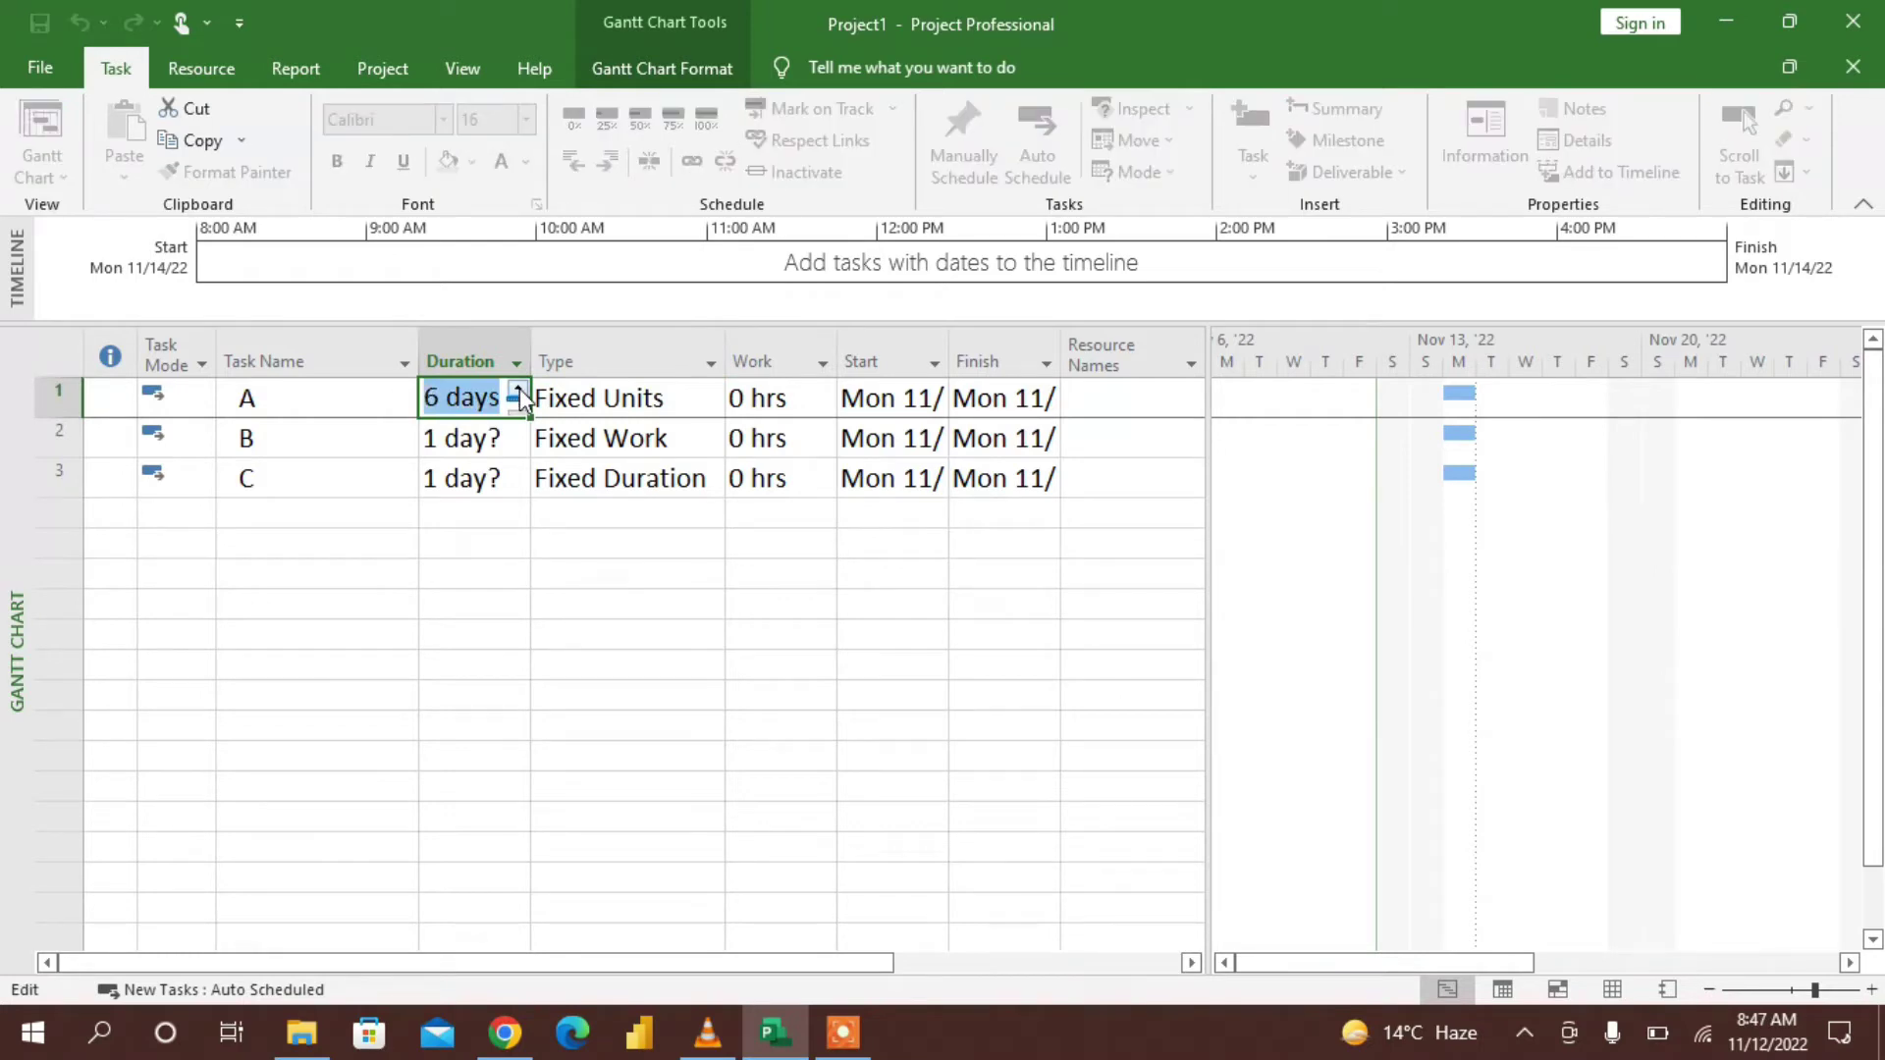
click(513, 437)
click(518, 432)
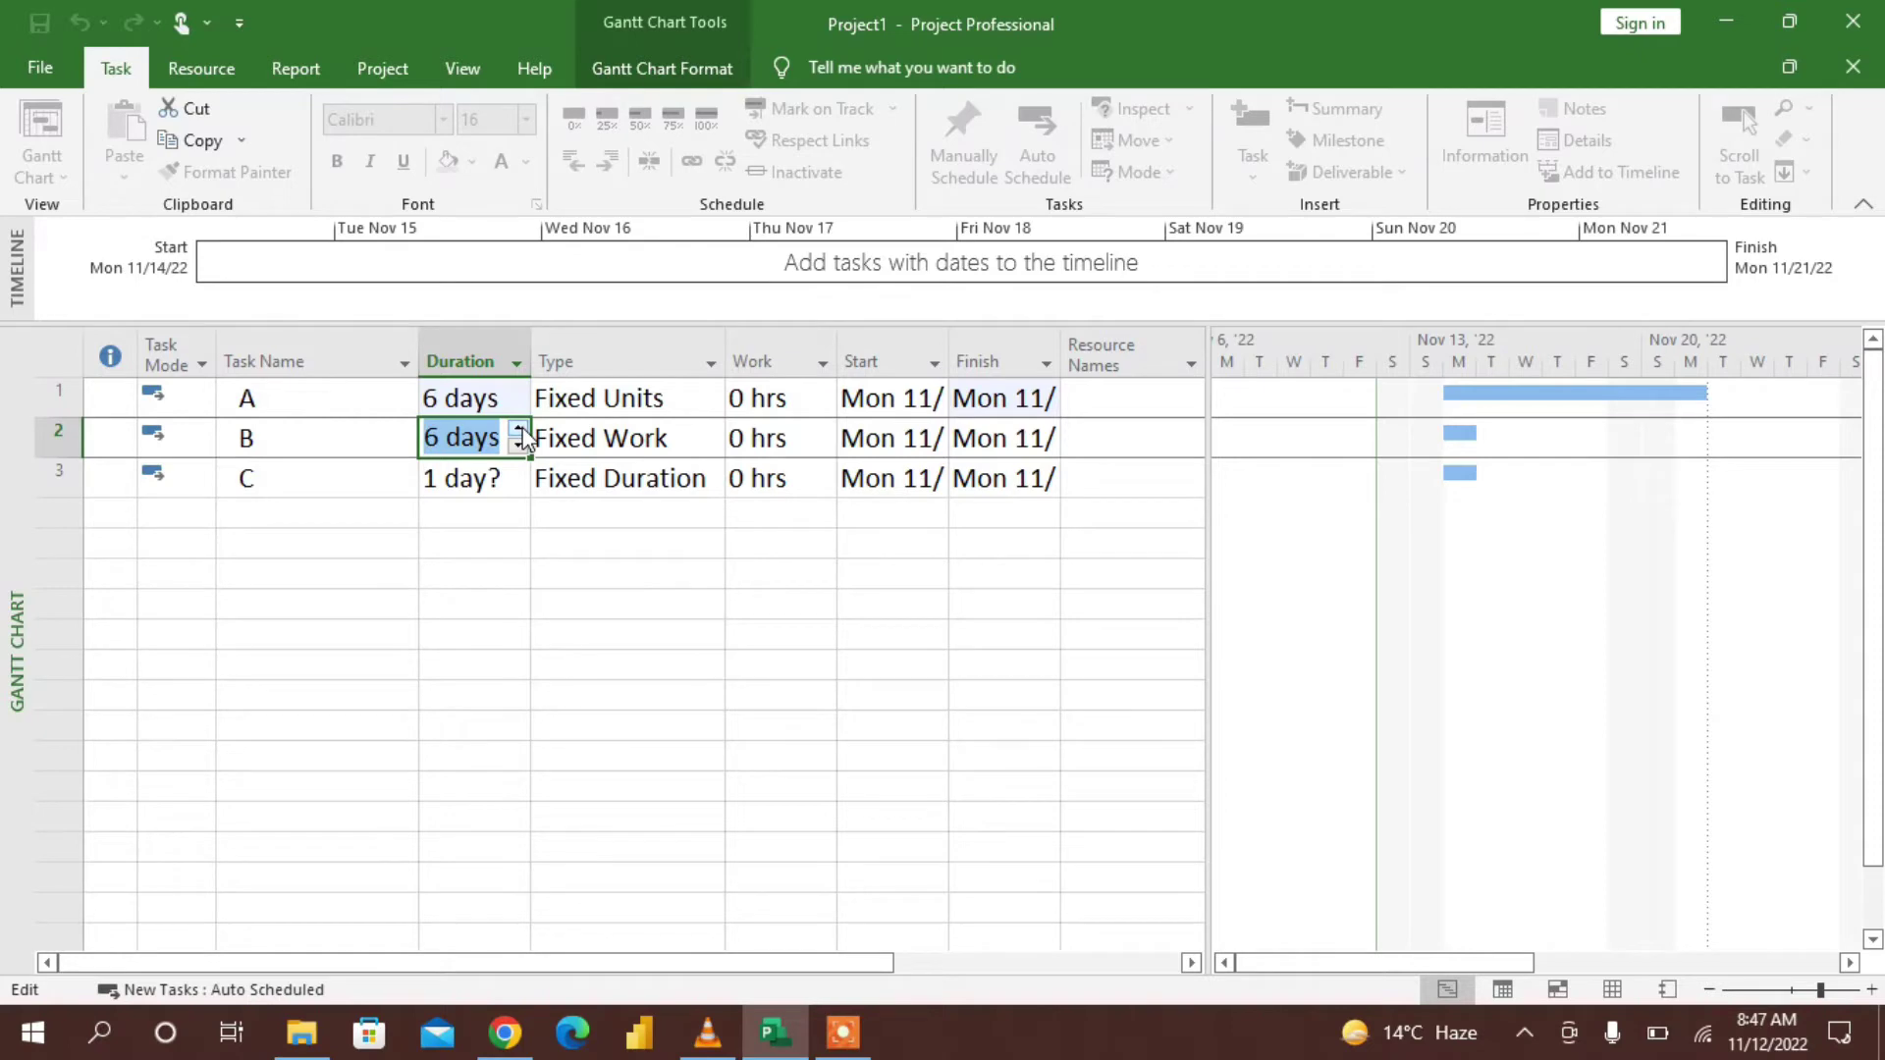
click(512, 478)
click(518, 471)
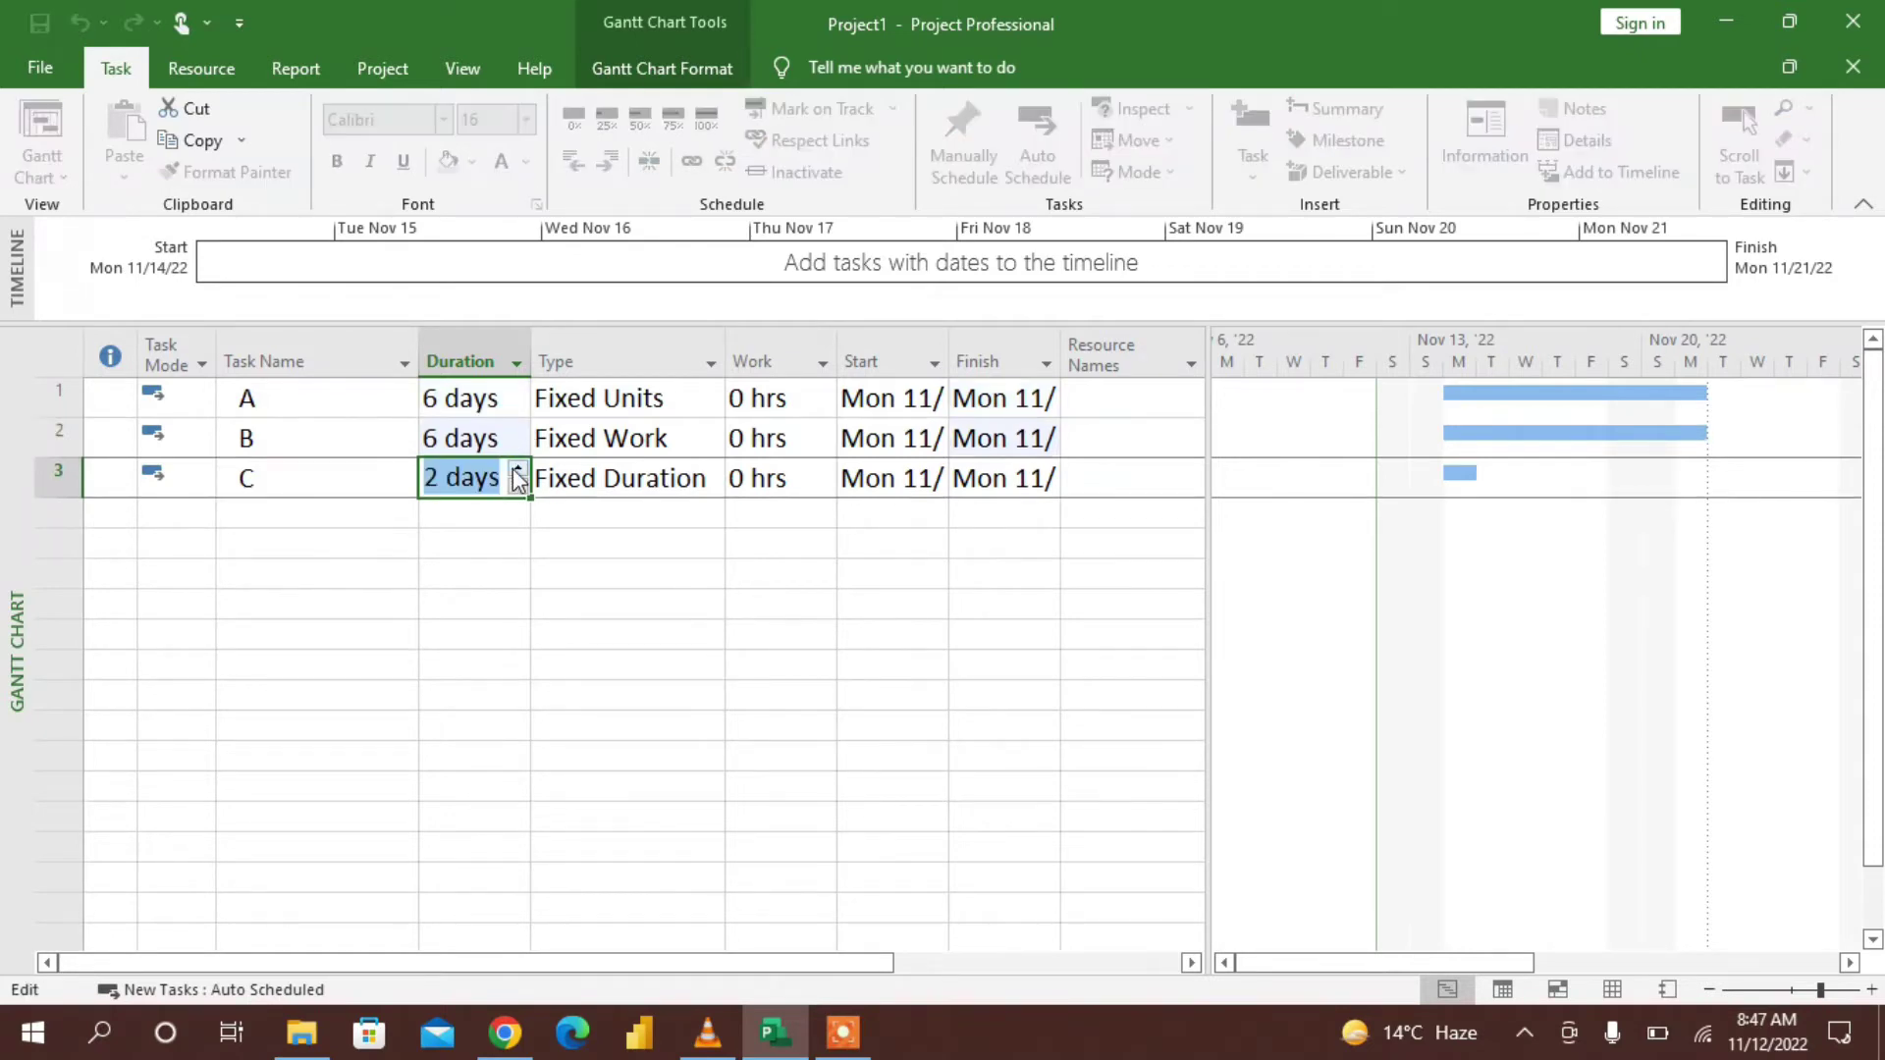
click(480, 574)
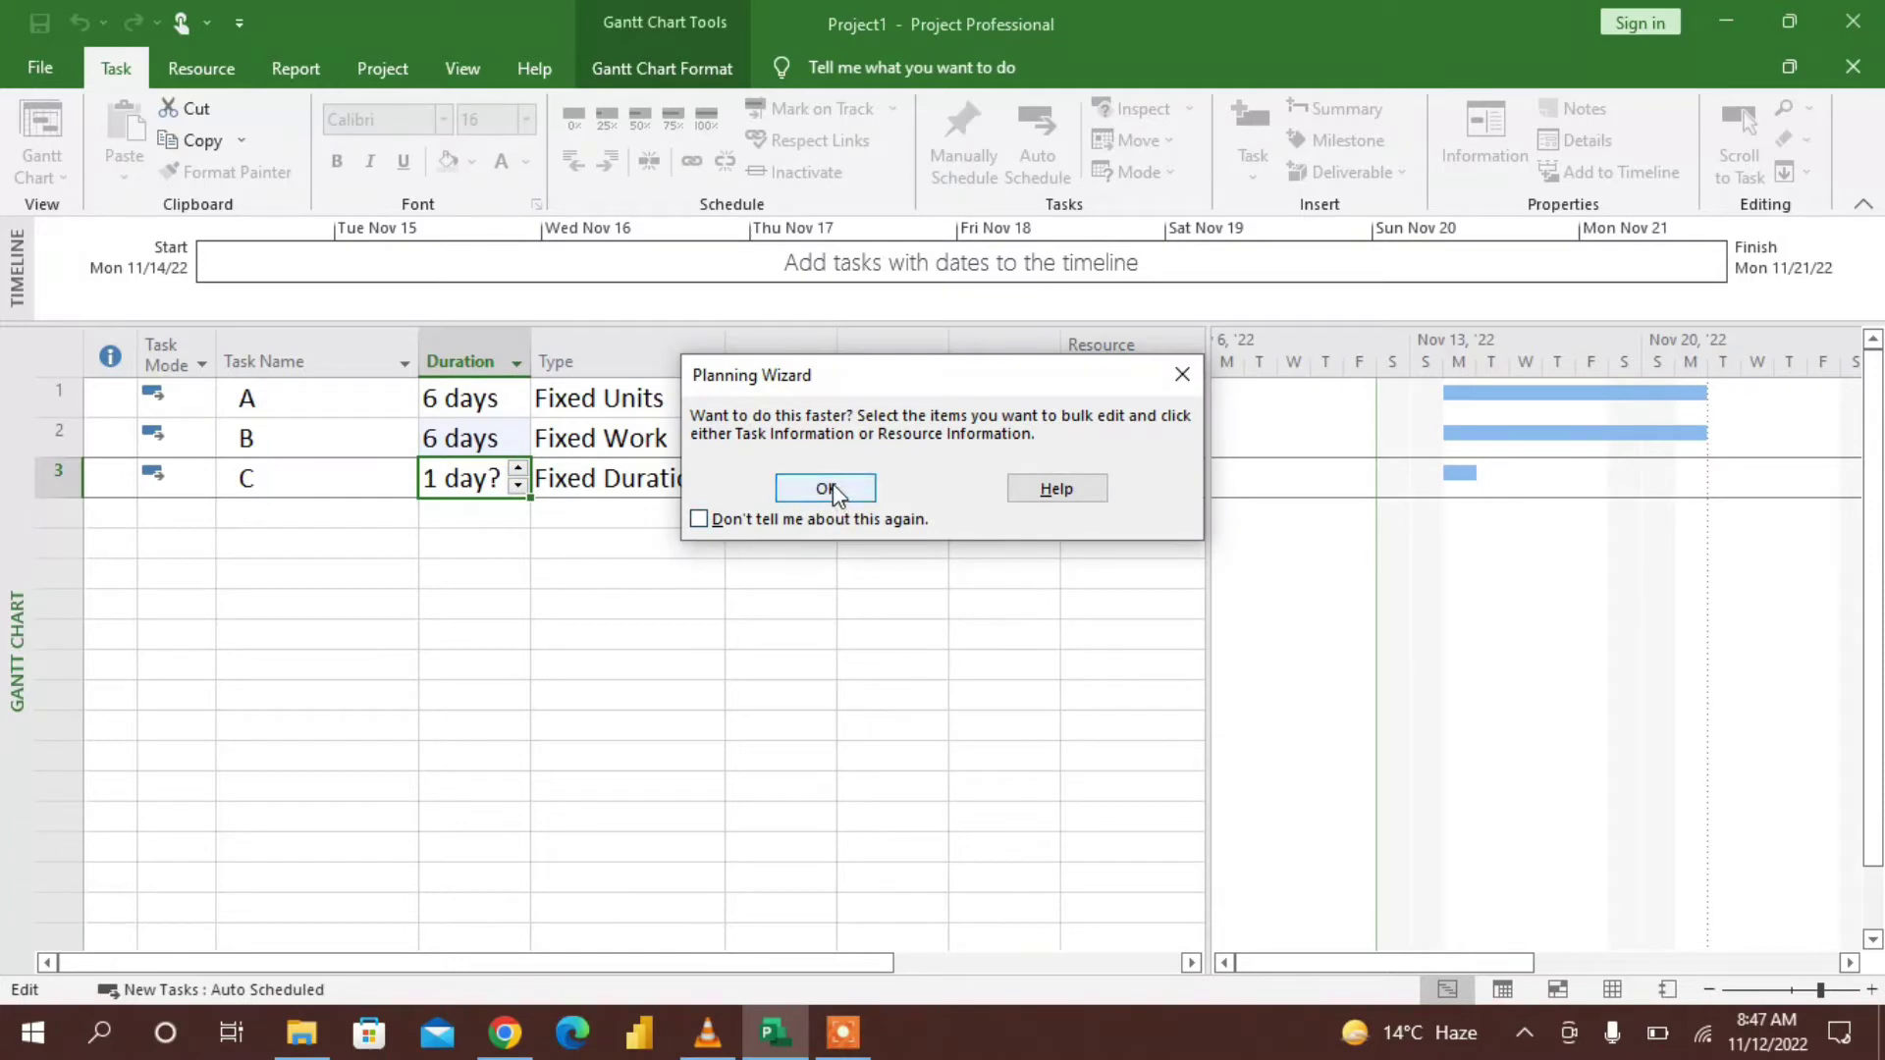
click(831, 488)
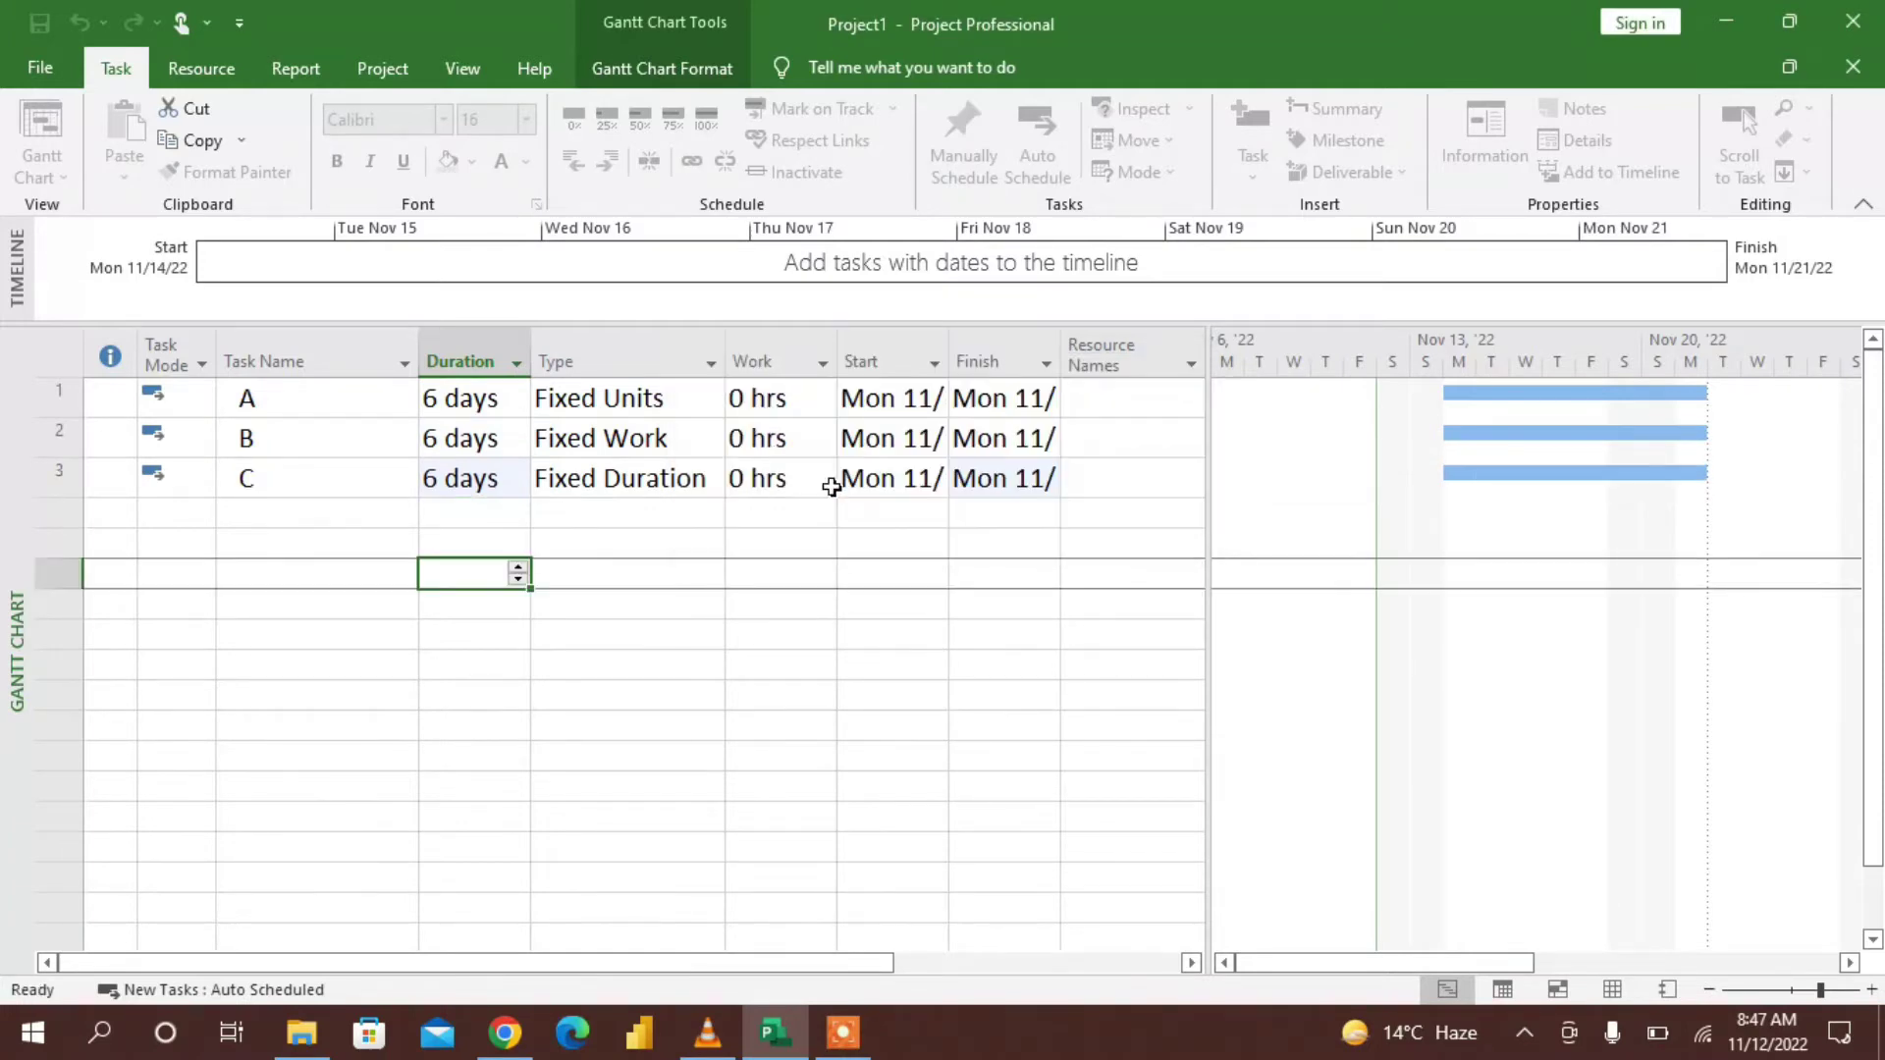
click(772, 512)
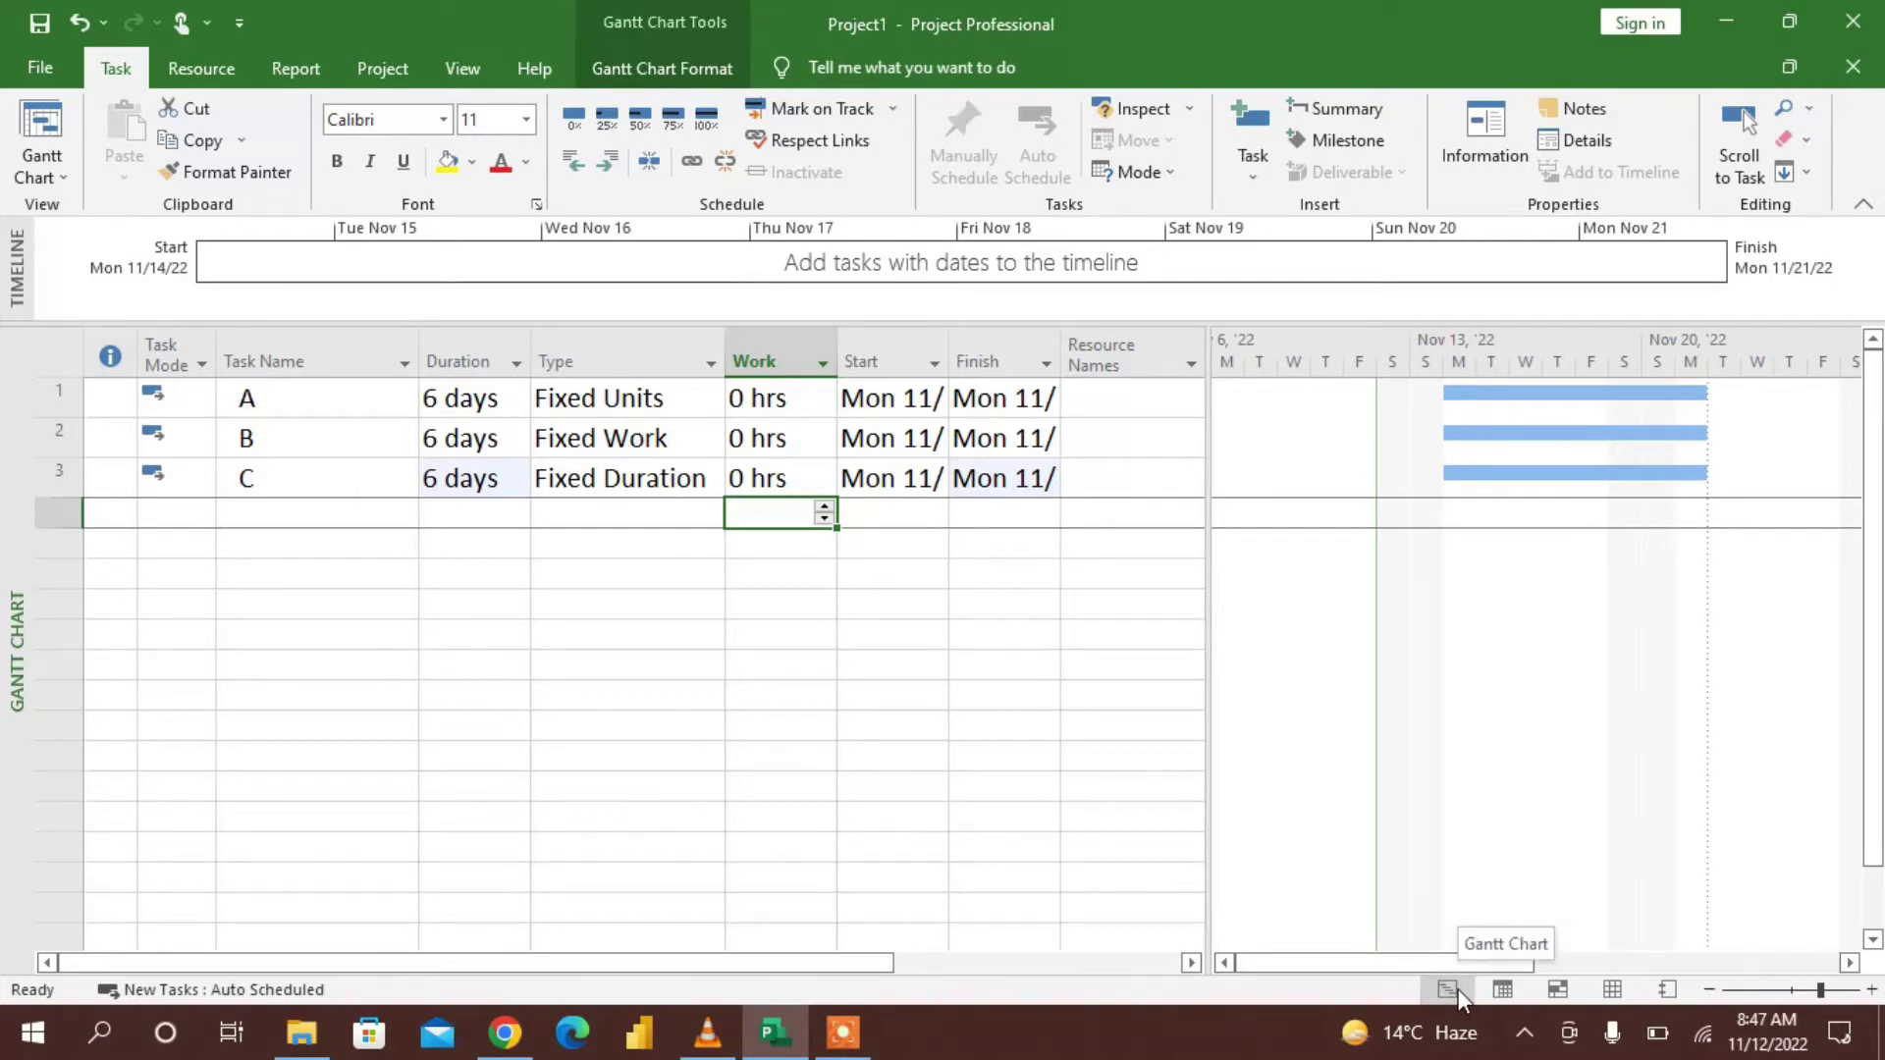
Add a work resource with the person's name as the first entry in the Resource Sheet
click(1610, 988)
click(210, 370)
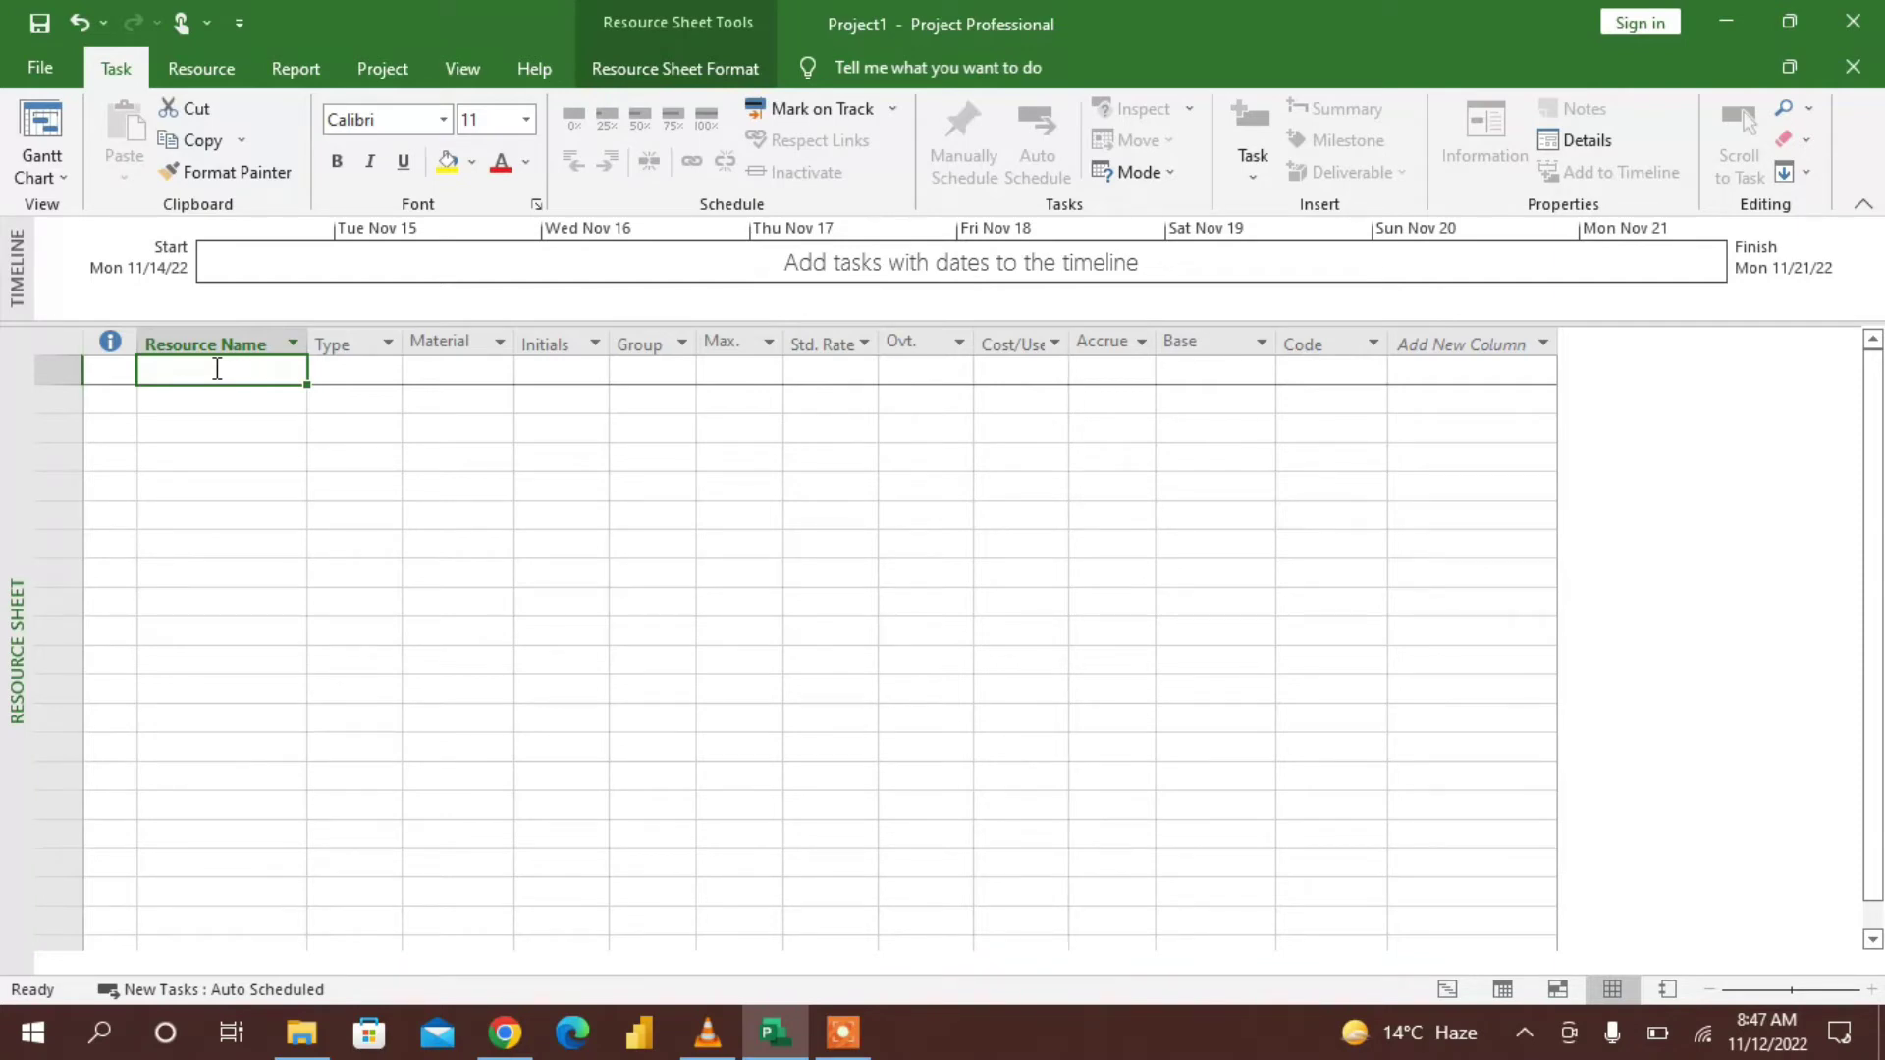
text(A)
key(BackSpace)
text(I)
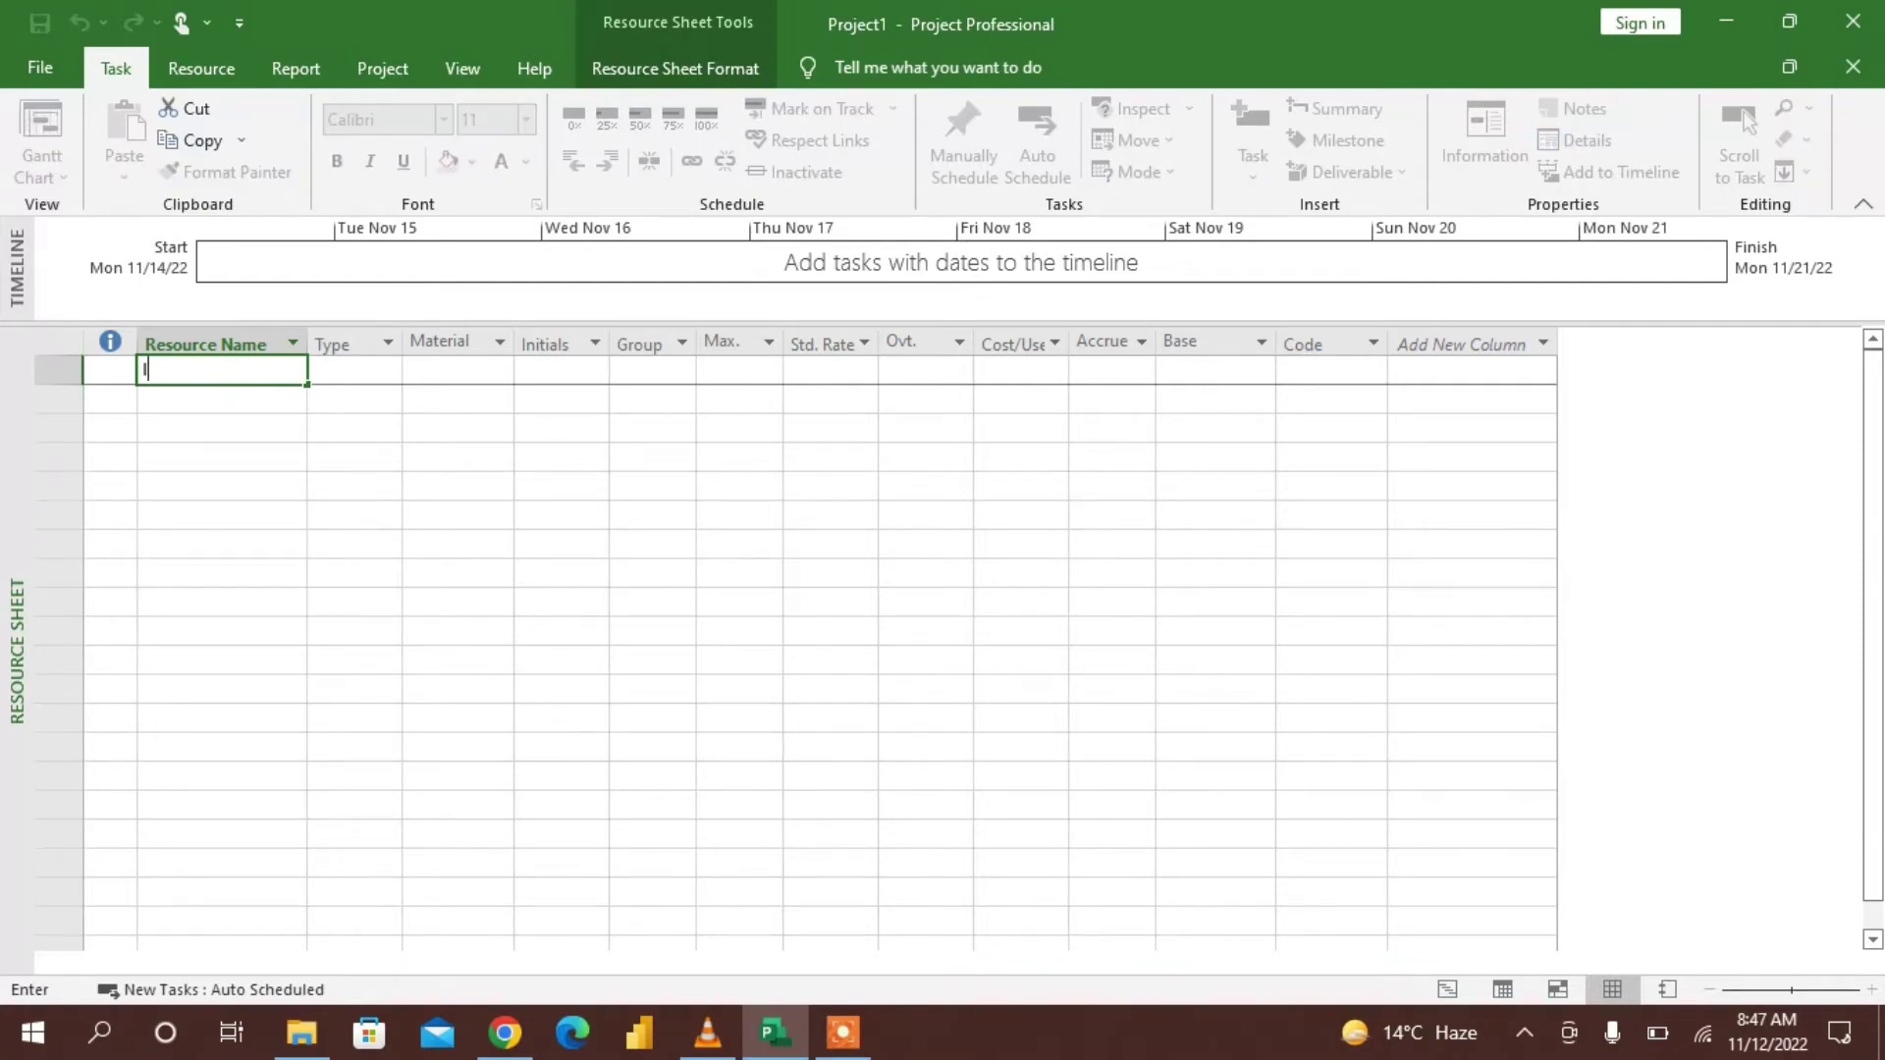
text(BRAAHIM)
click(506, 459)
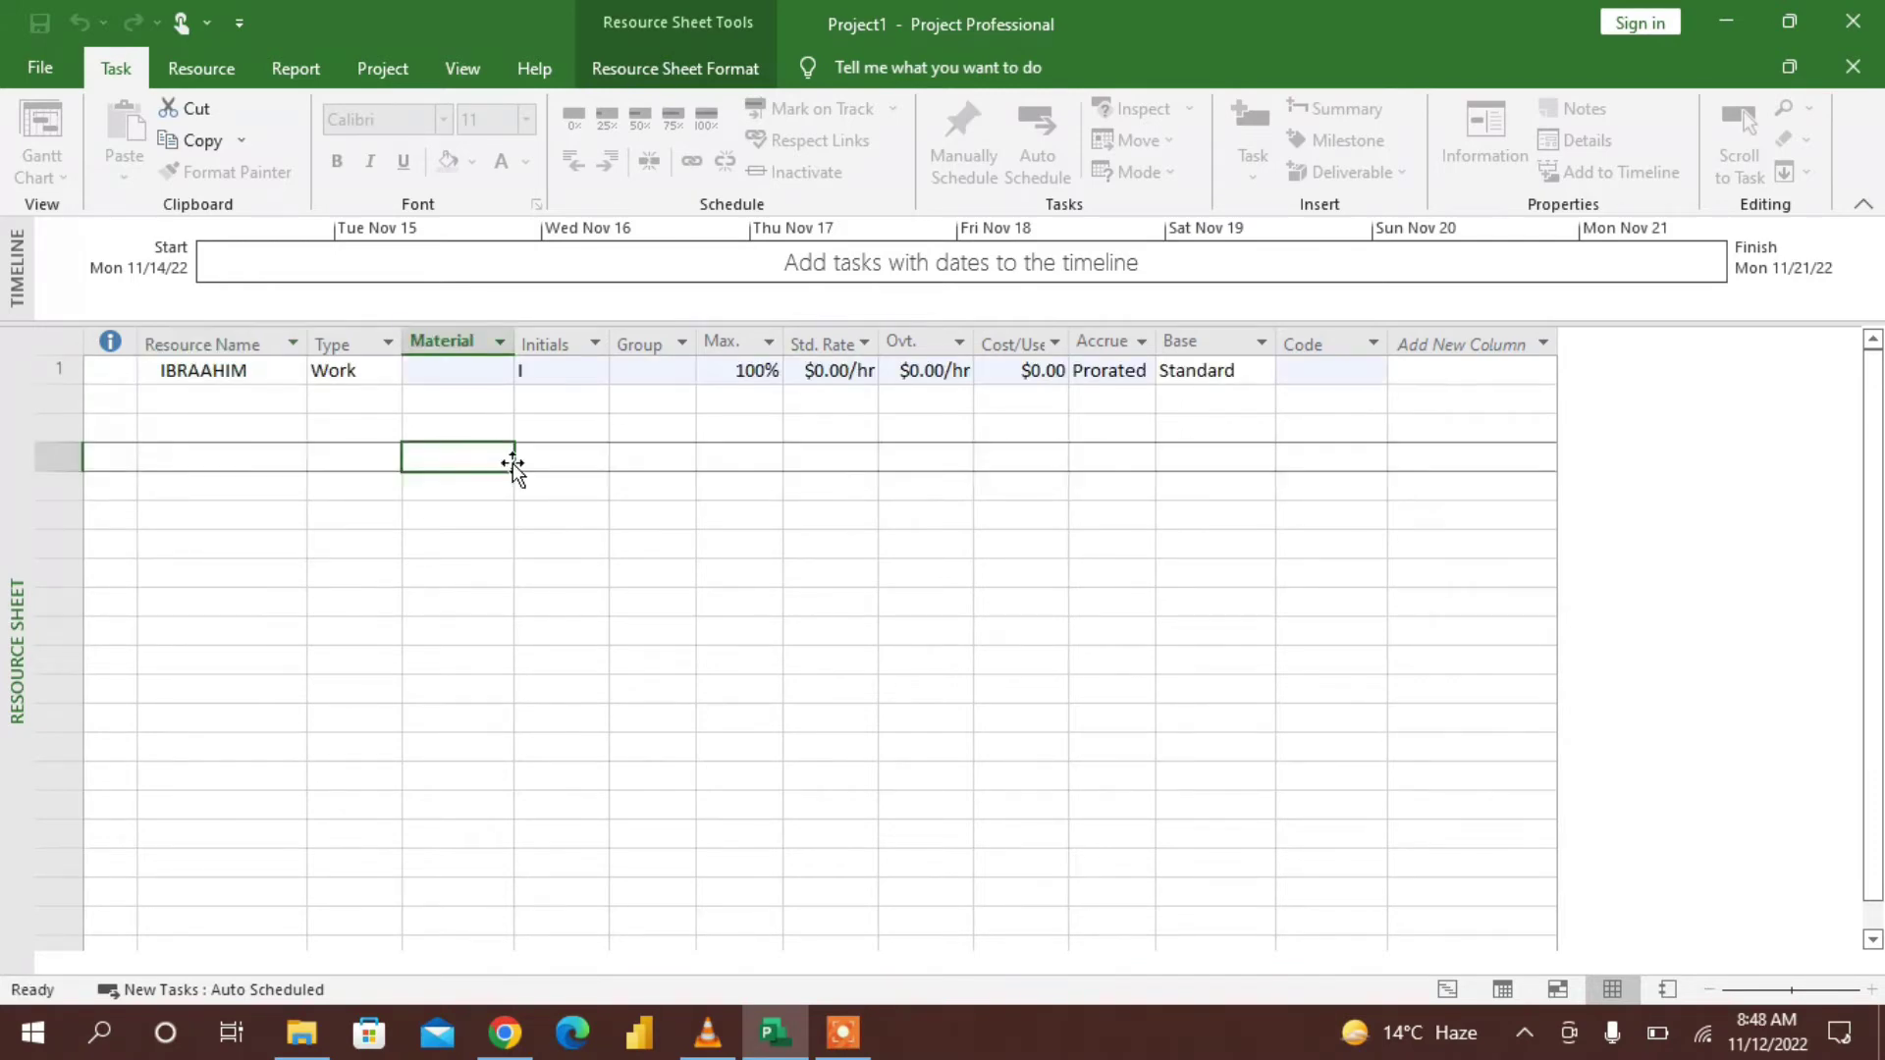
Set the resource's standard rate to $100.00/hr
click(836, 374)
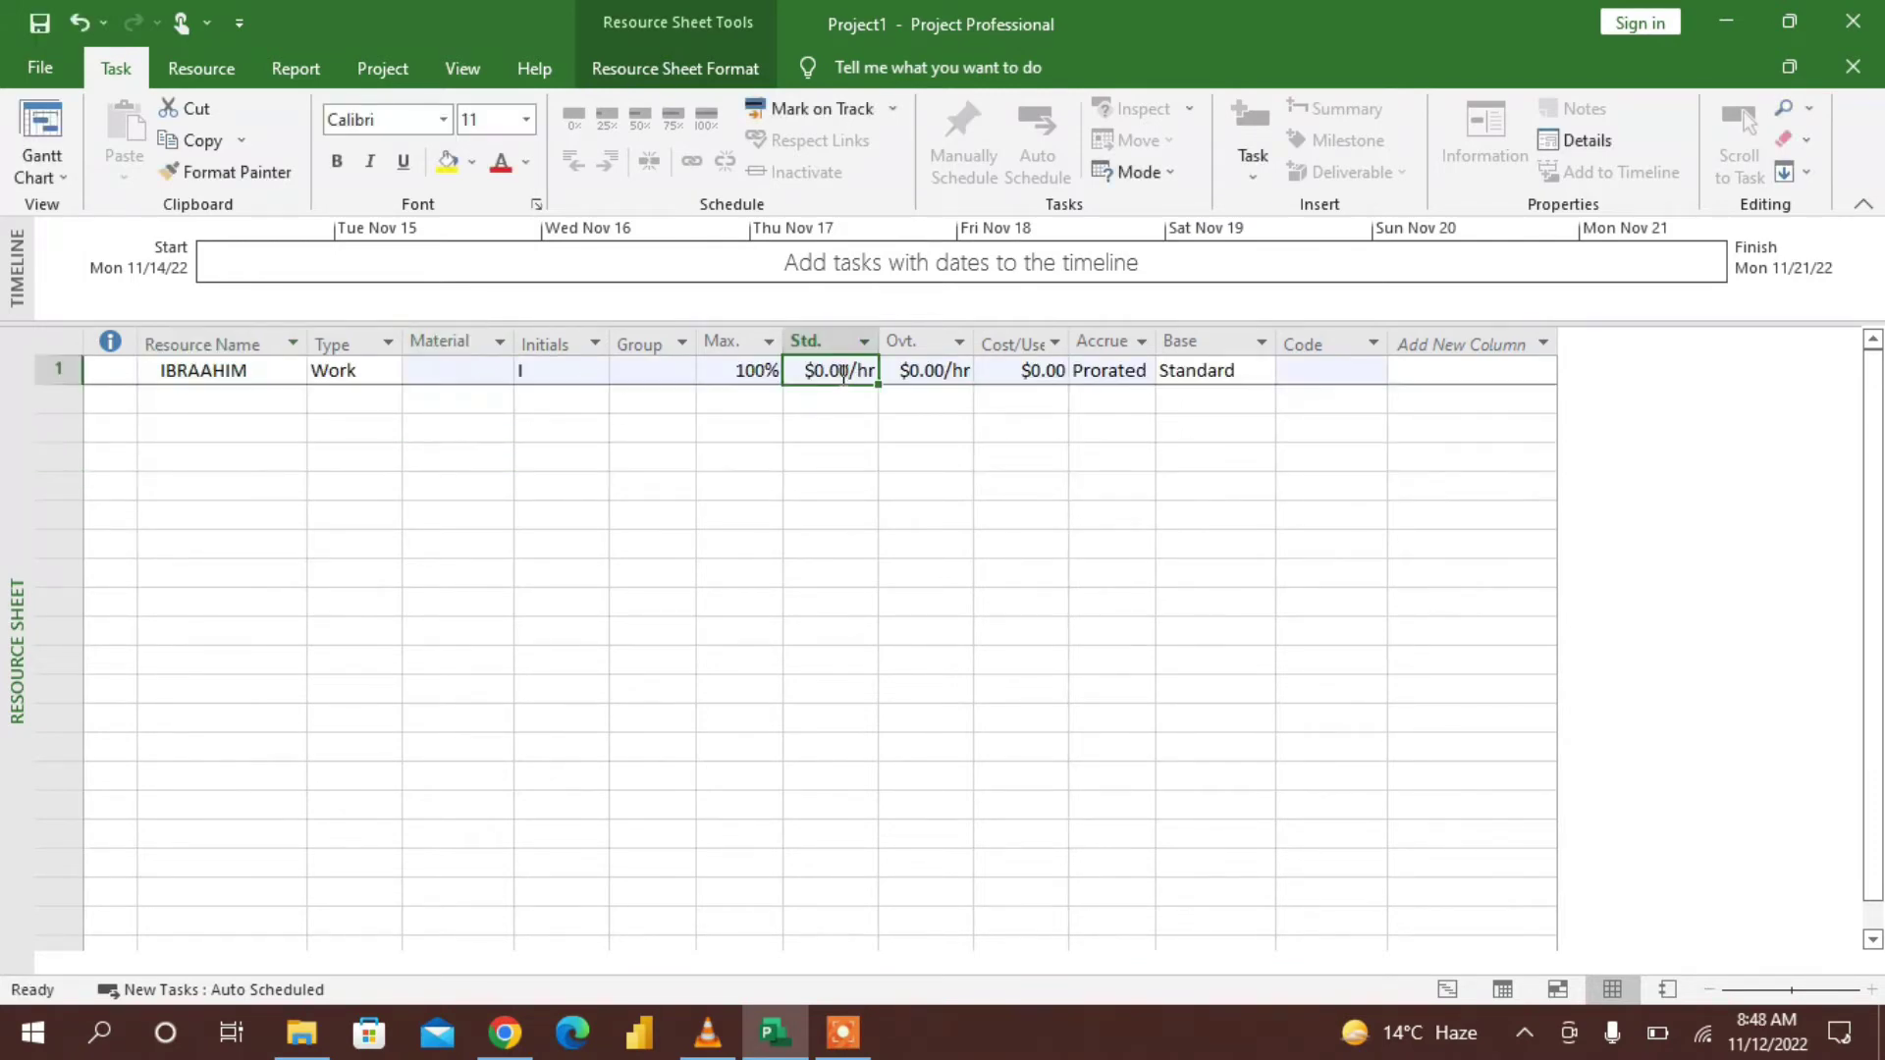
text(100)
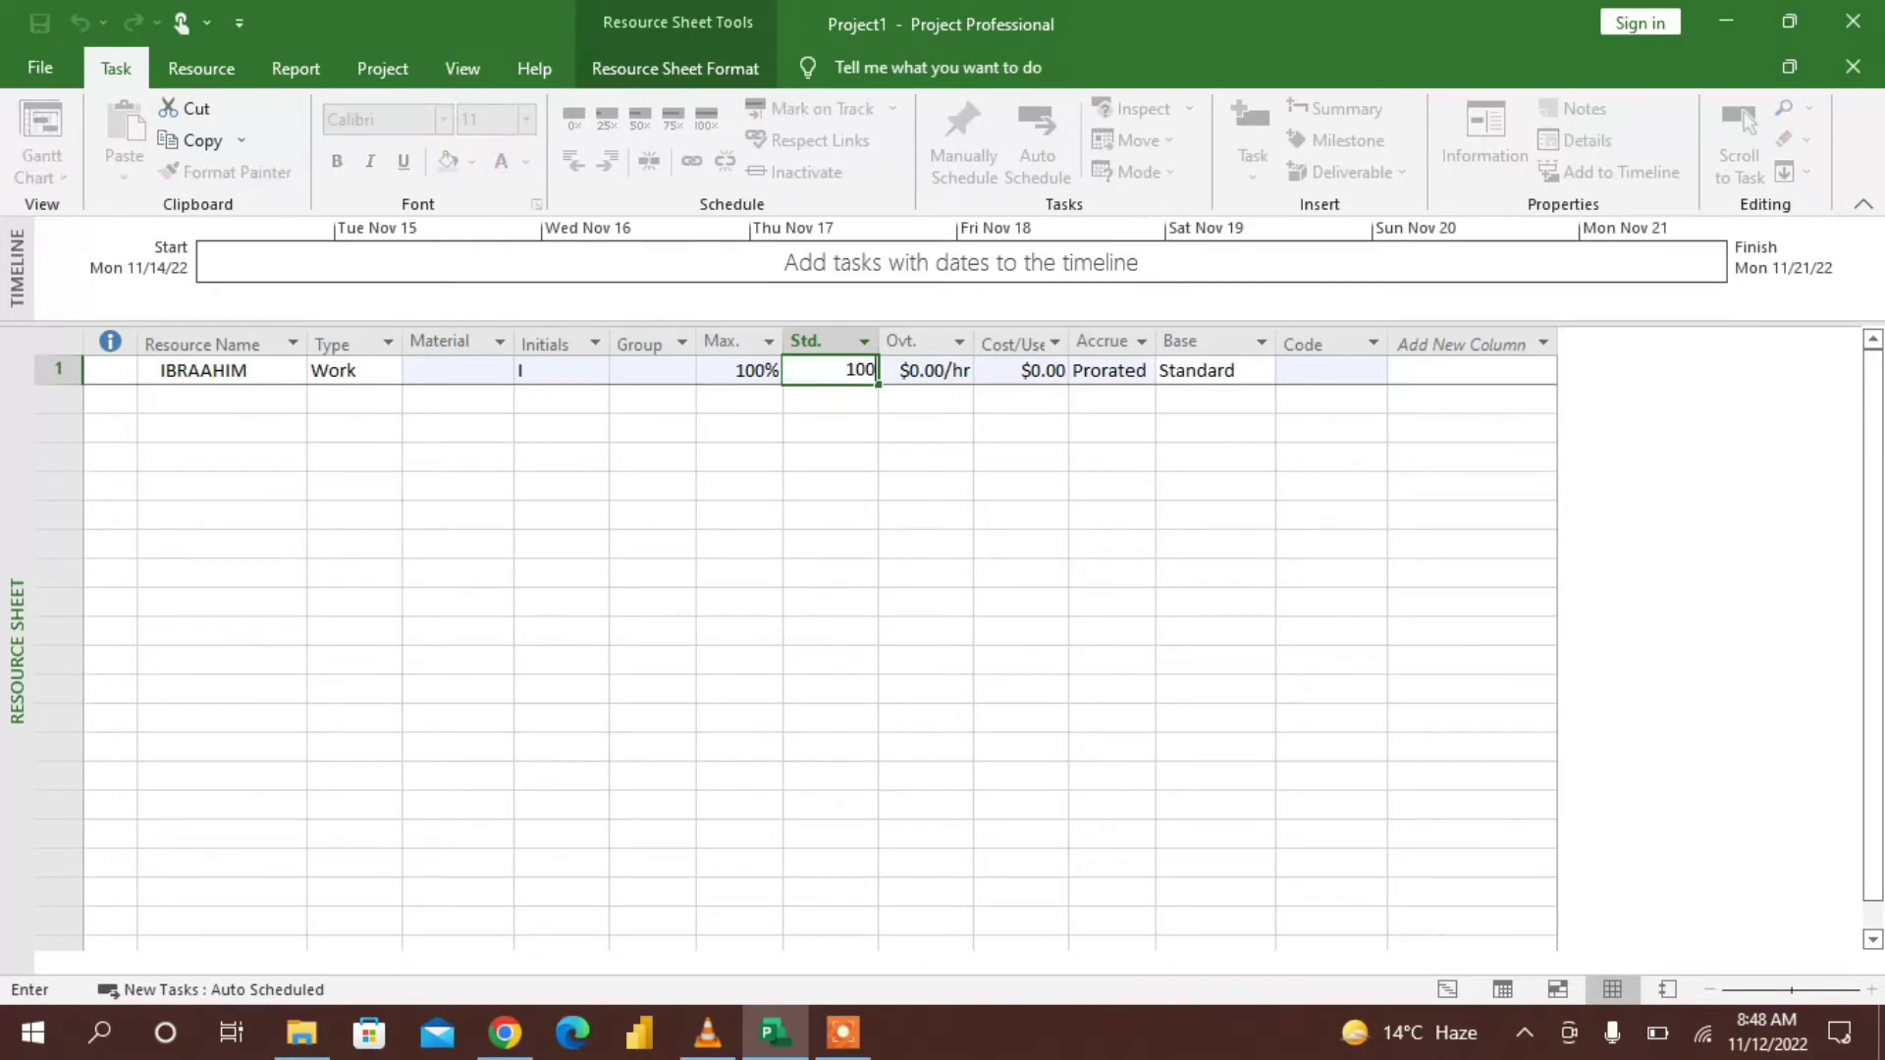
key(Return)
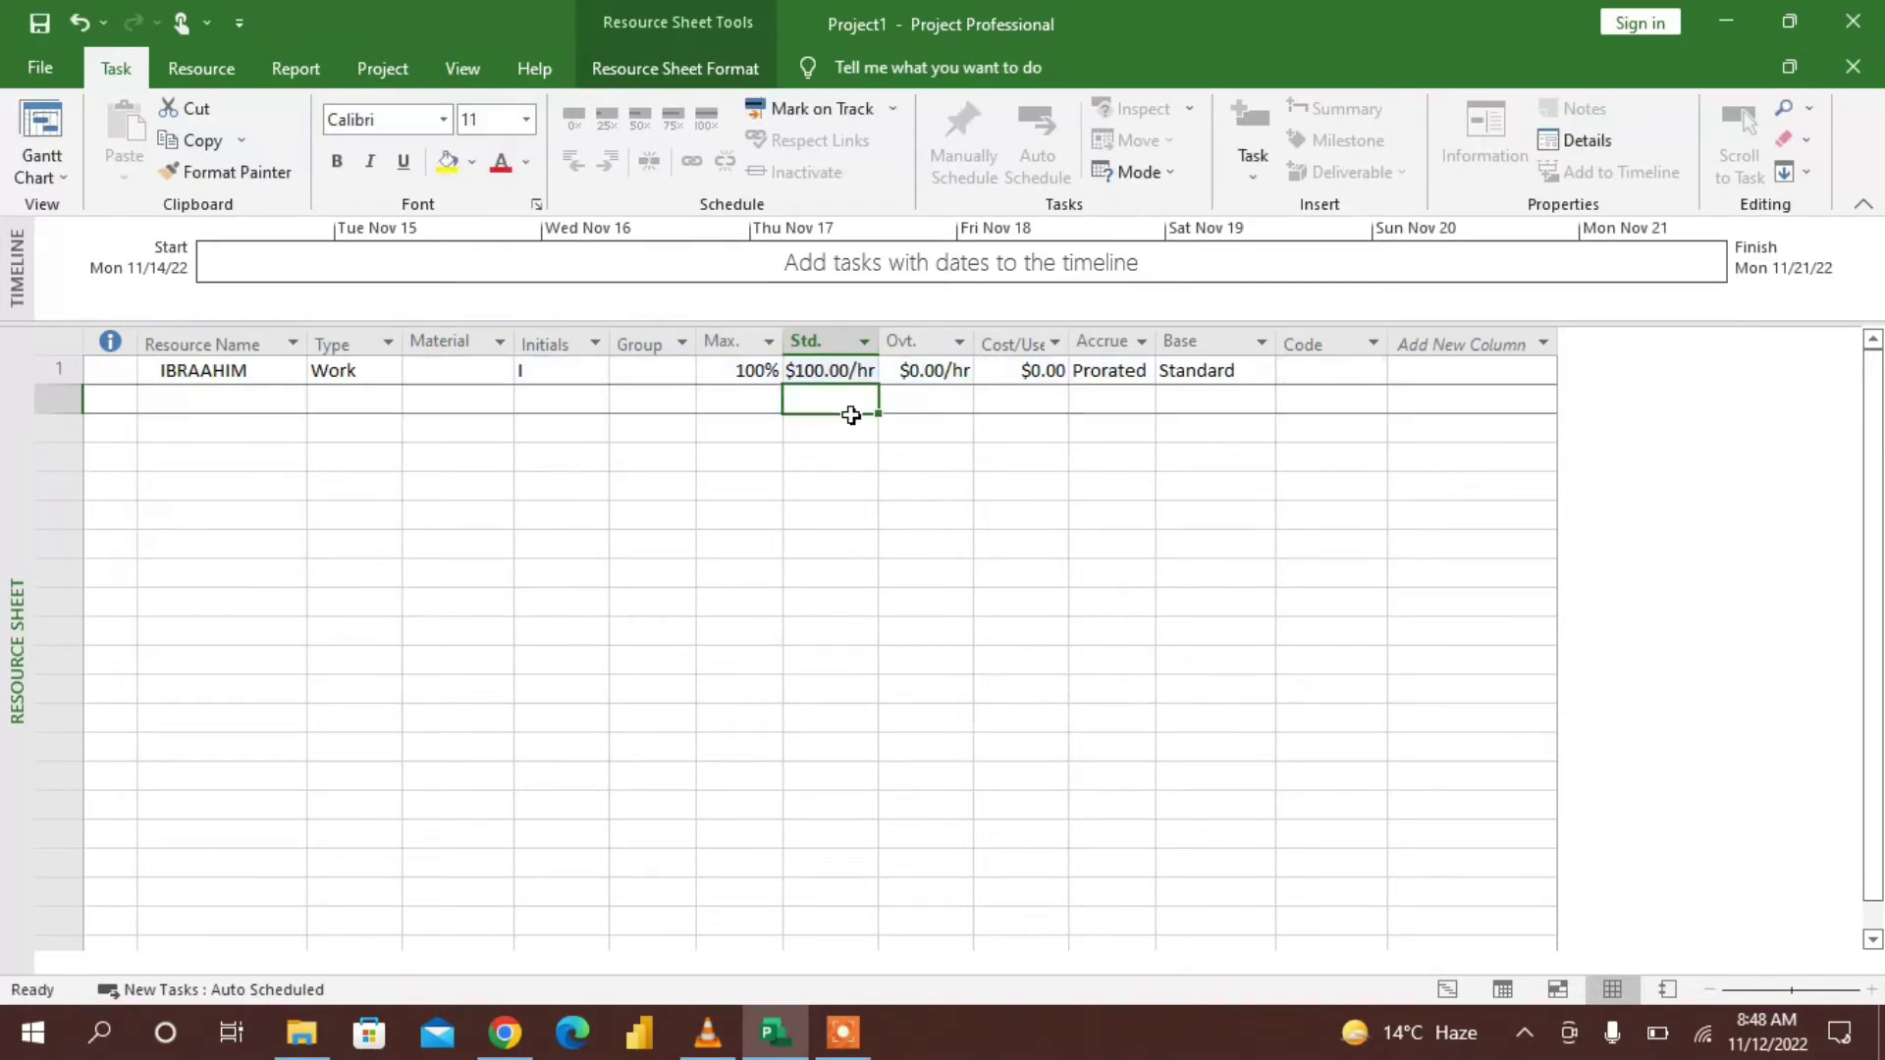
click(894, 577)
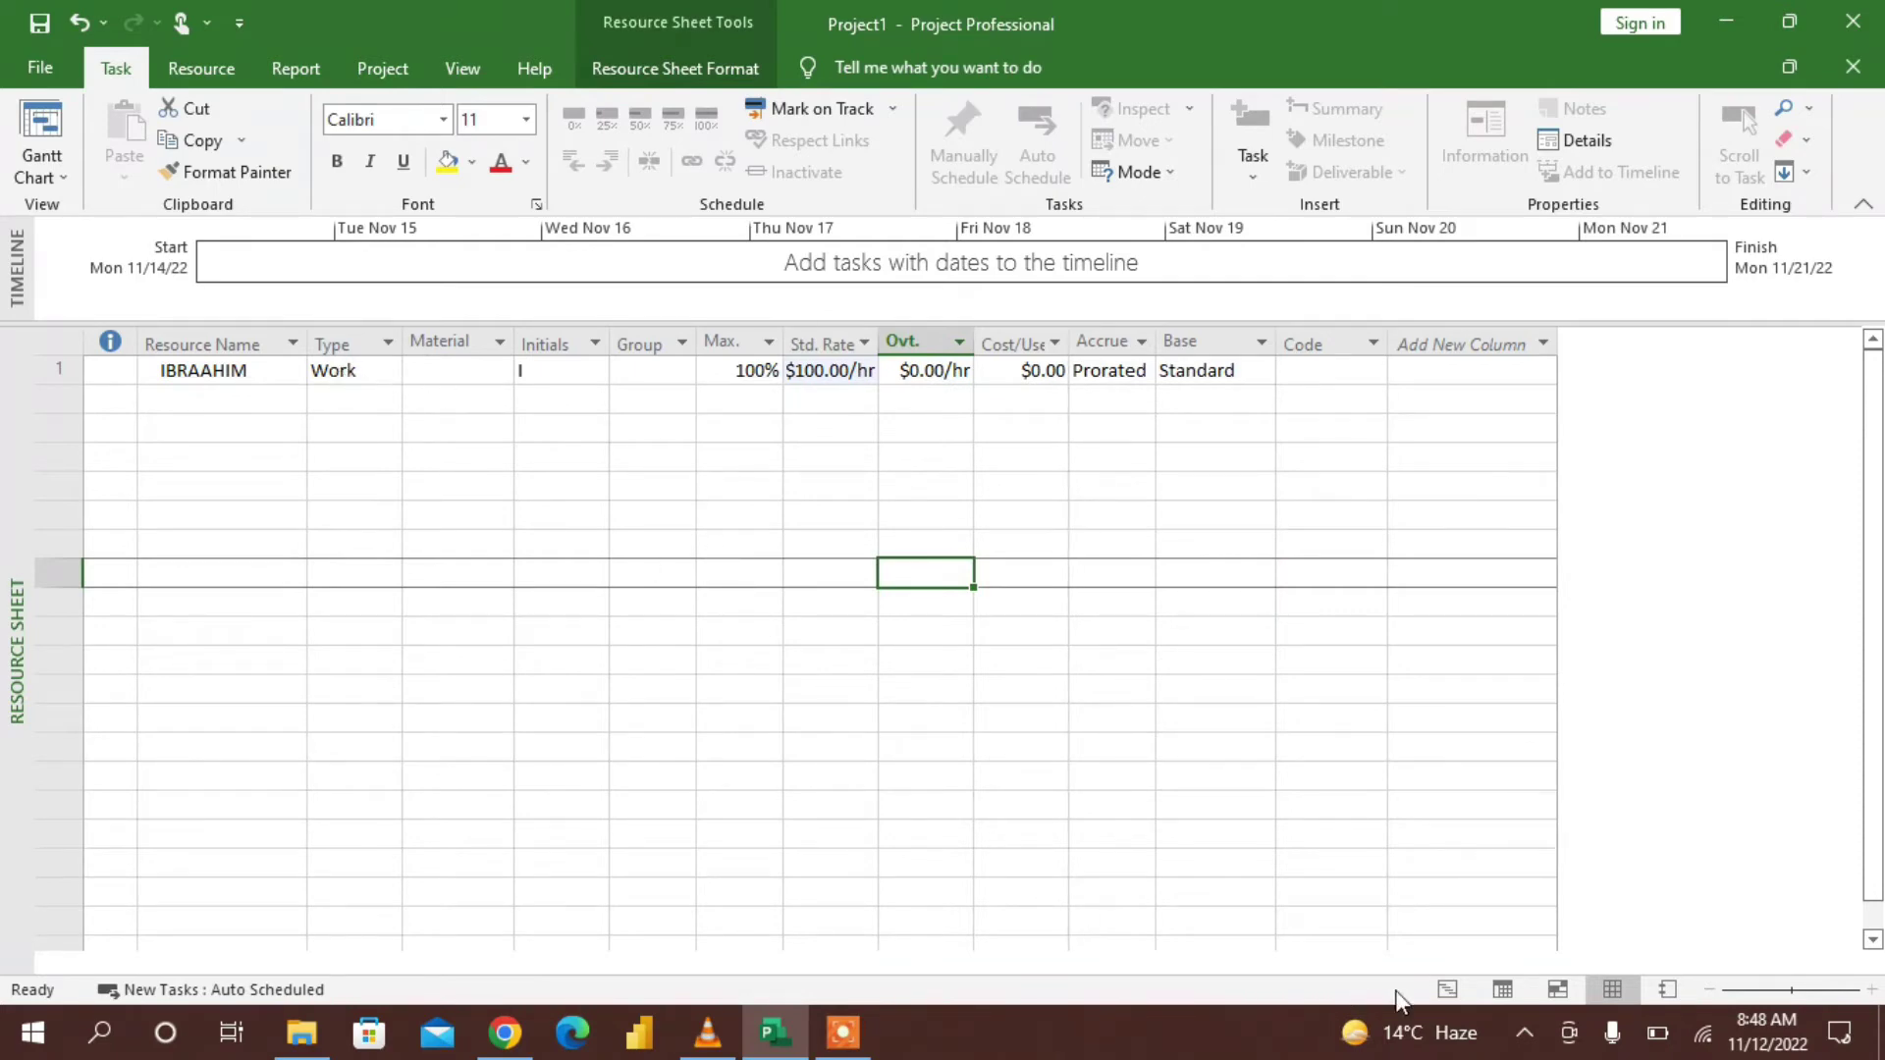
Return to the Gantt Chart view and assign the new resource to task A
click(1449, 989)
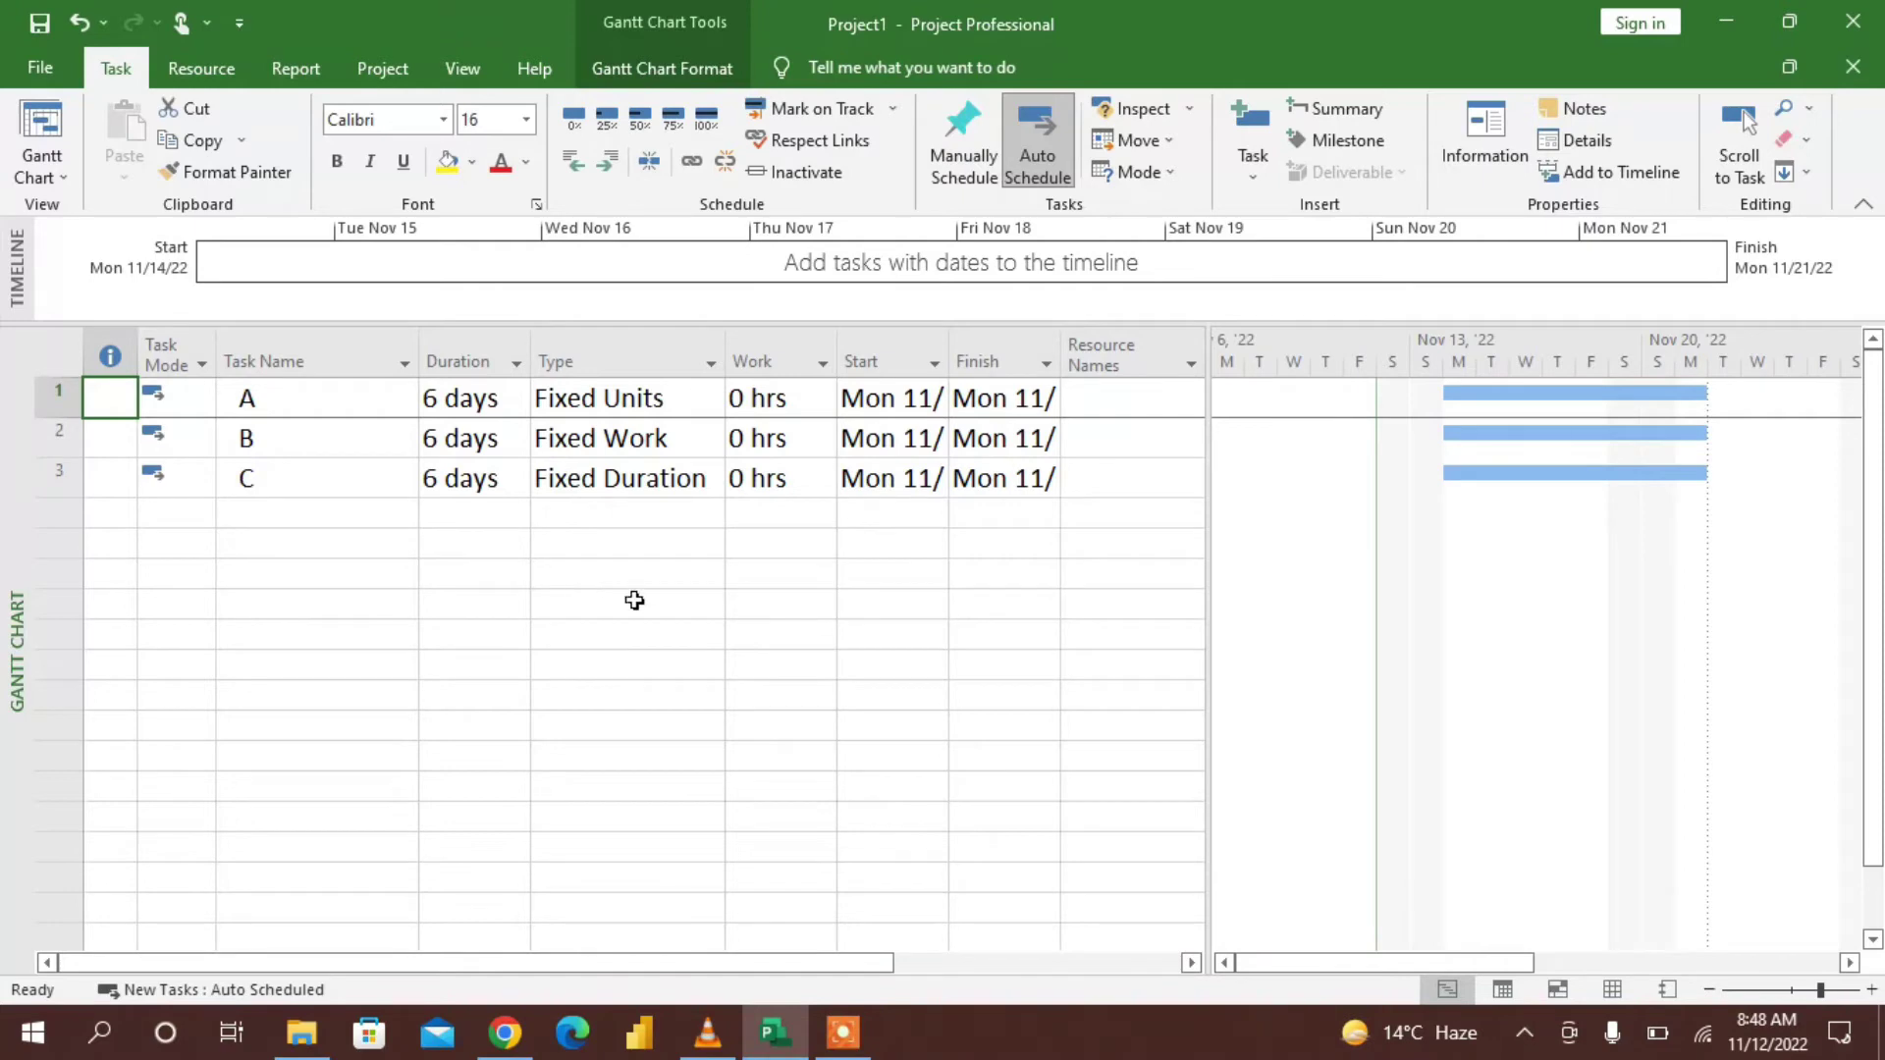
click(1122, 401)
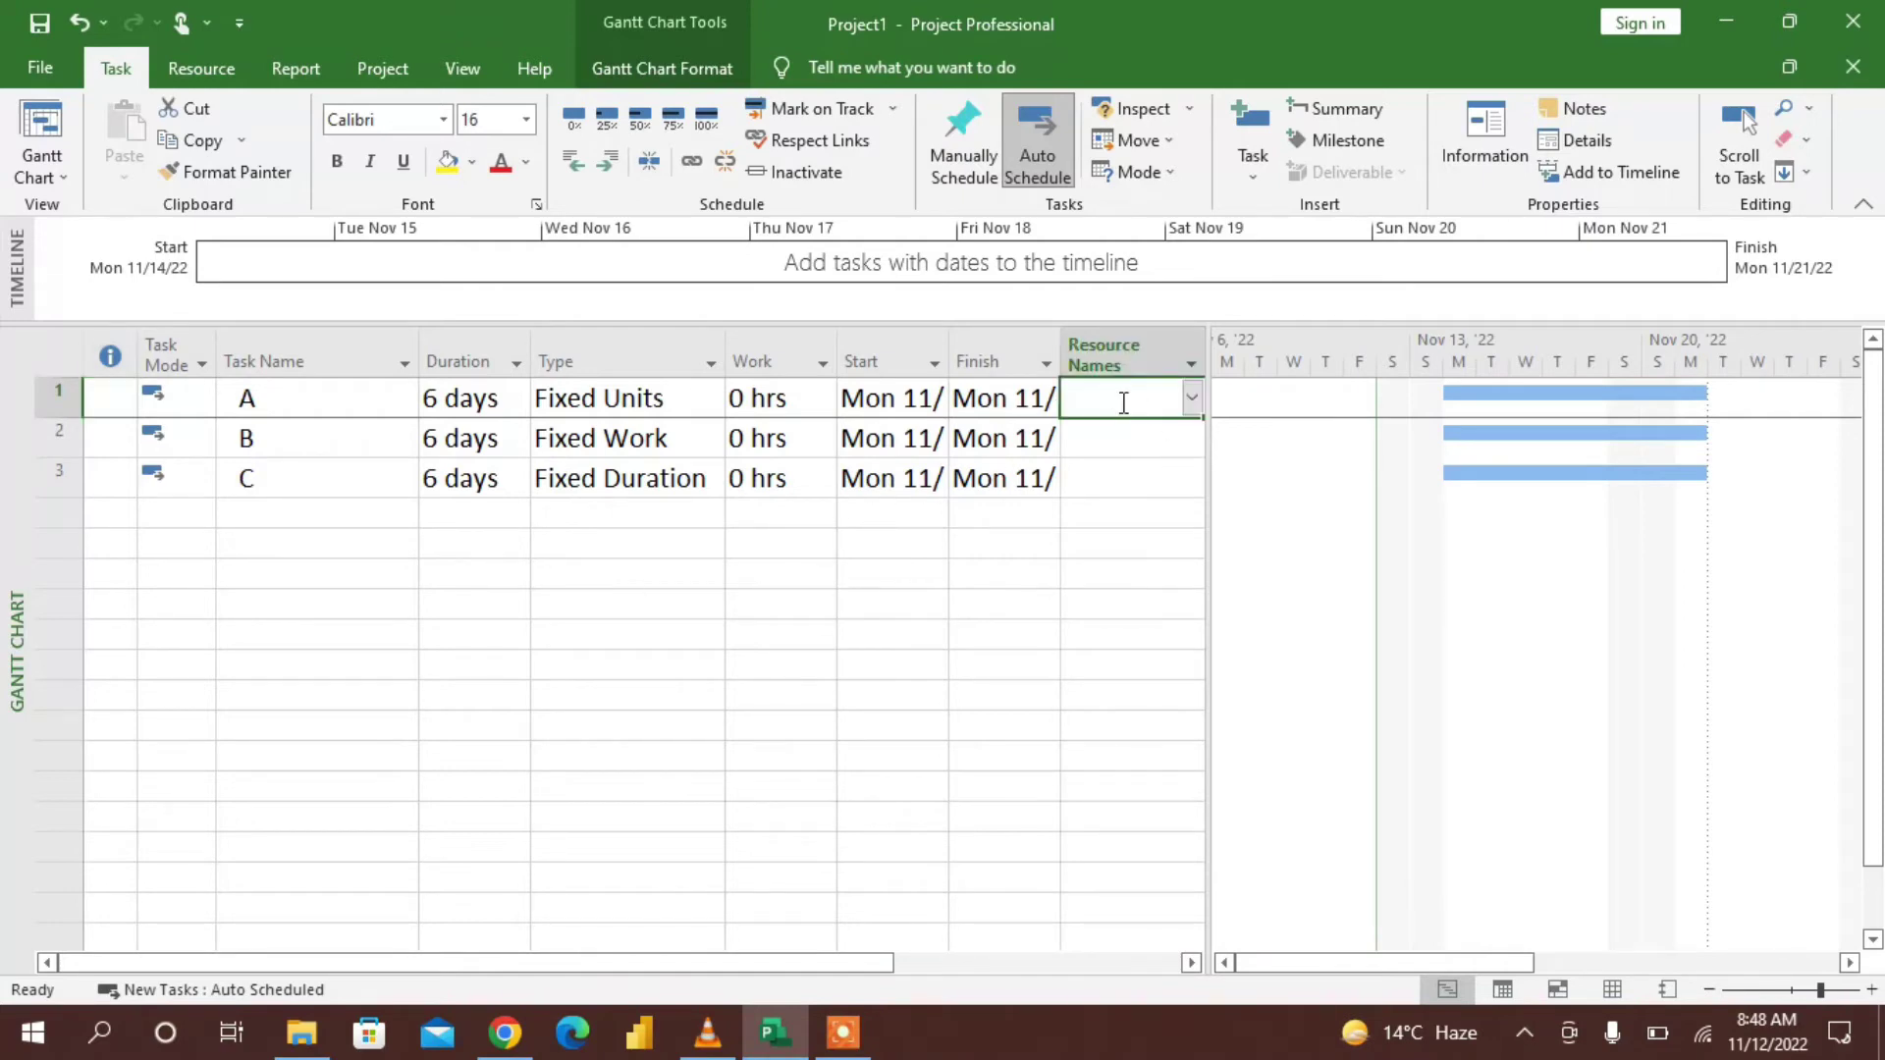
click(1191, 399)
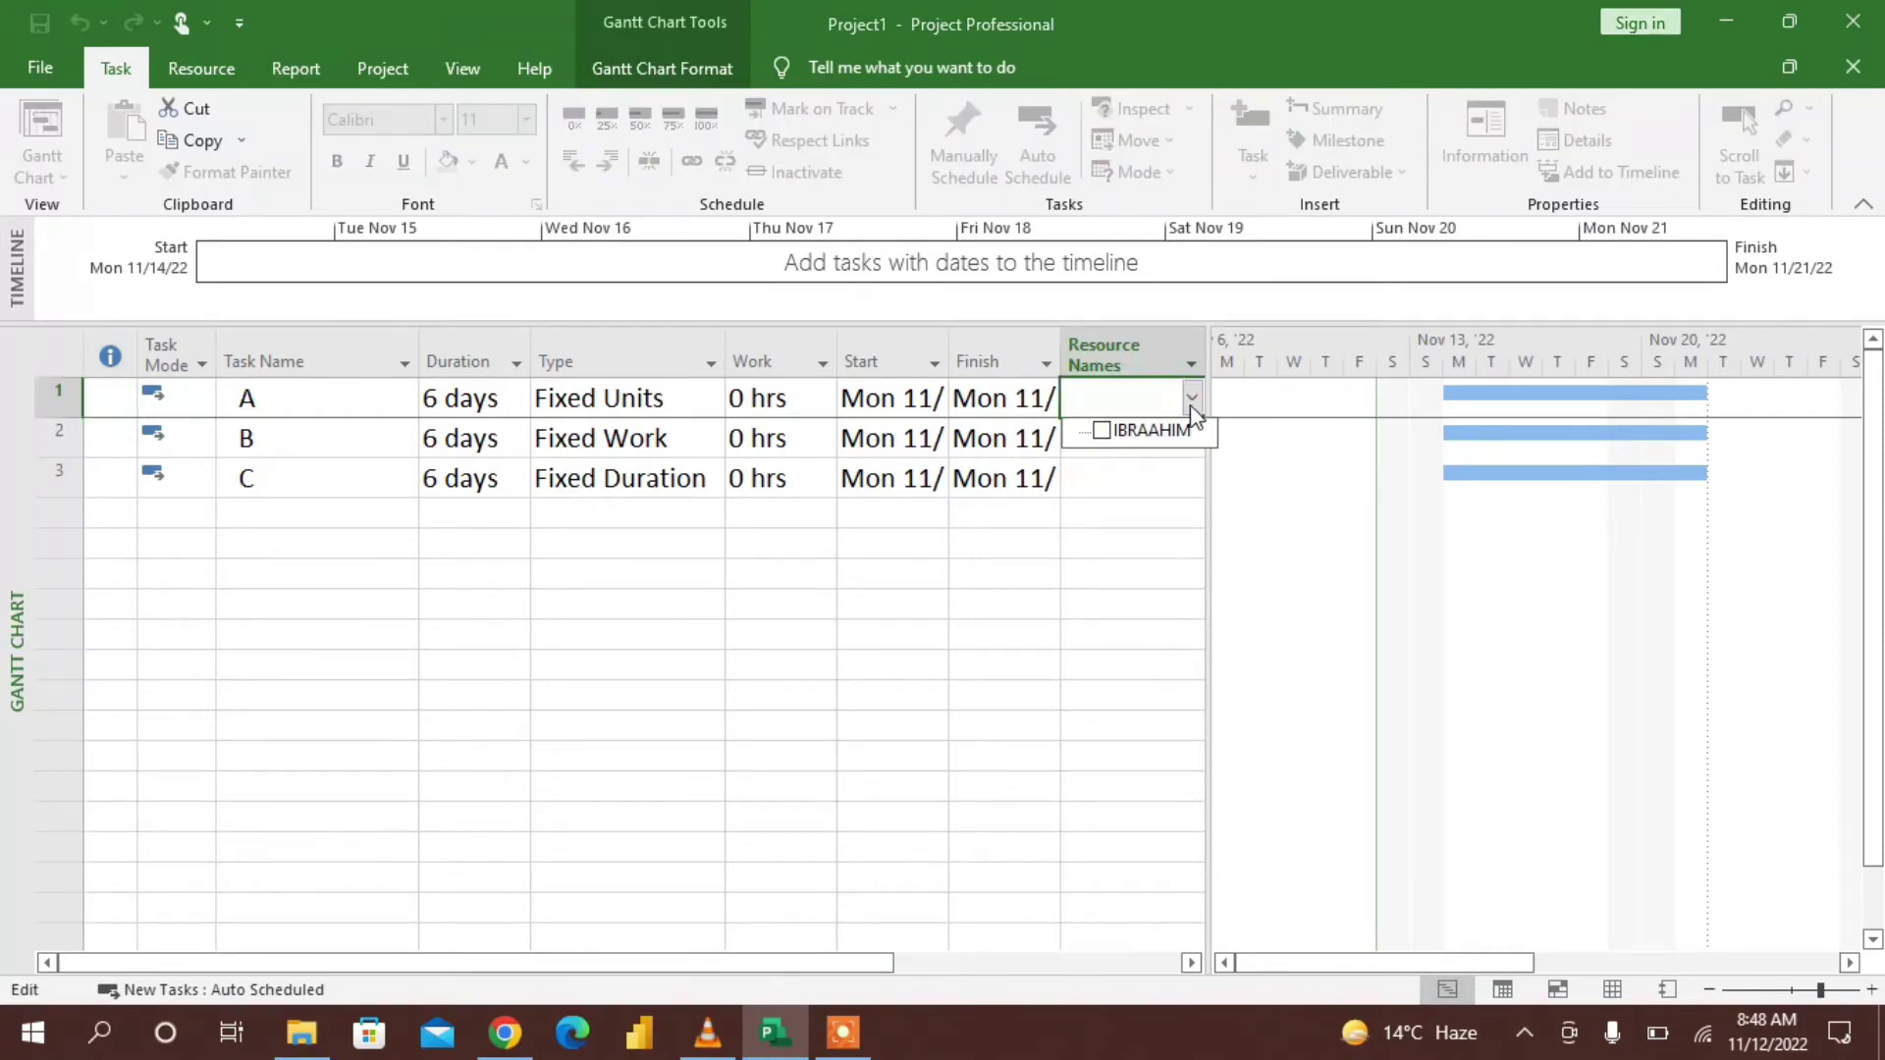
click(1119, 435)
click(713, 647)
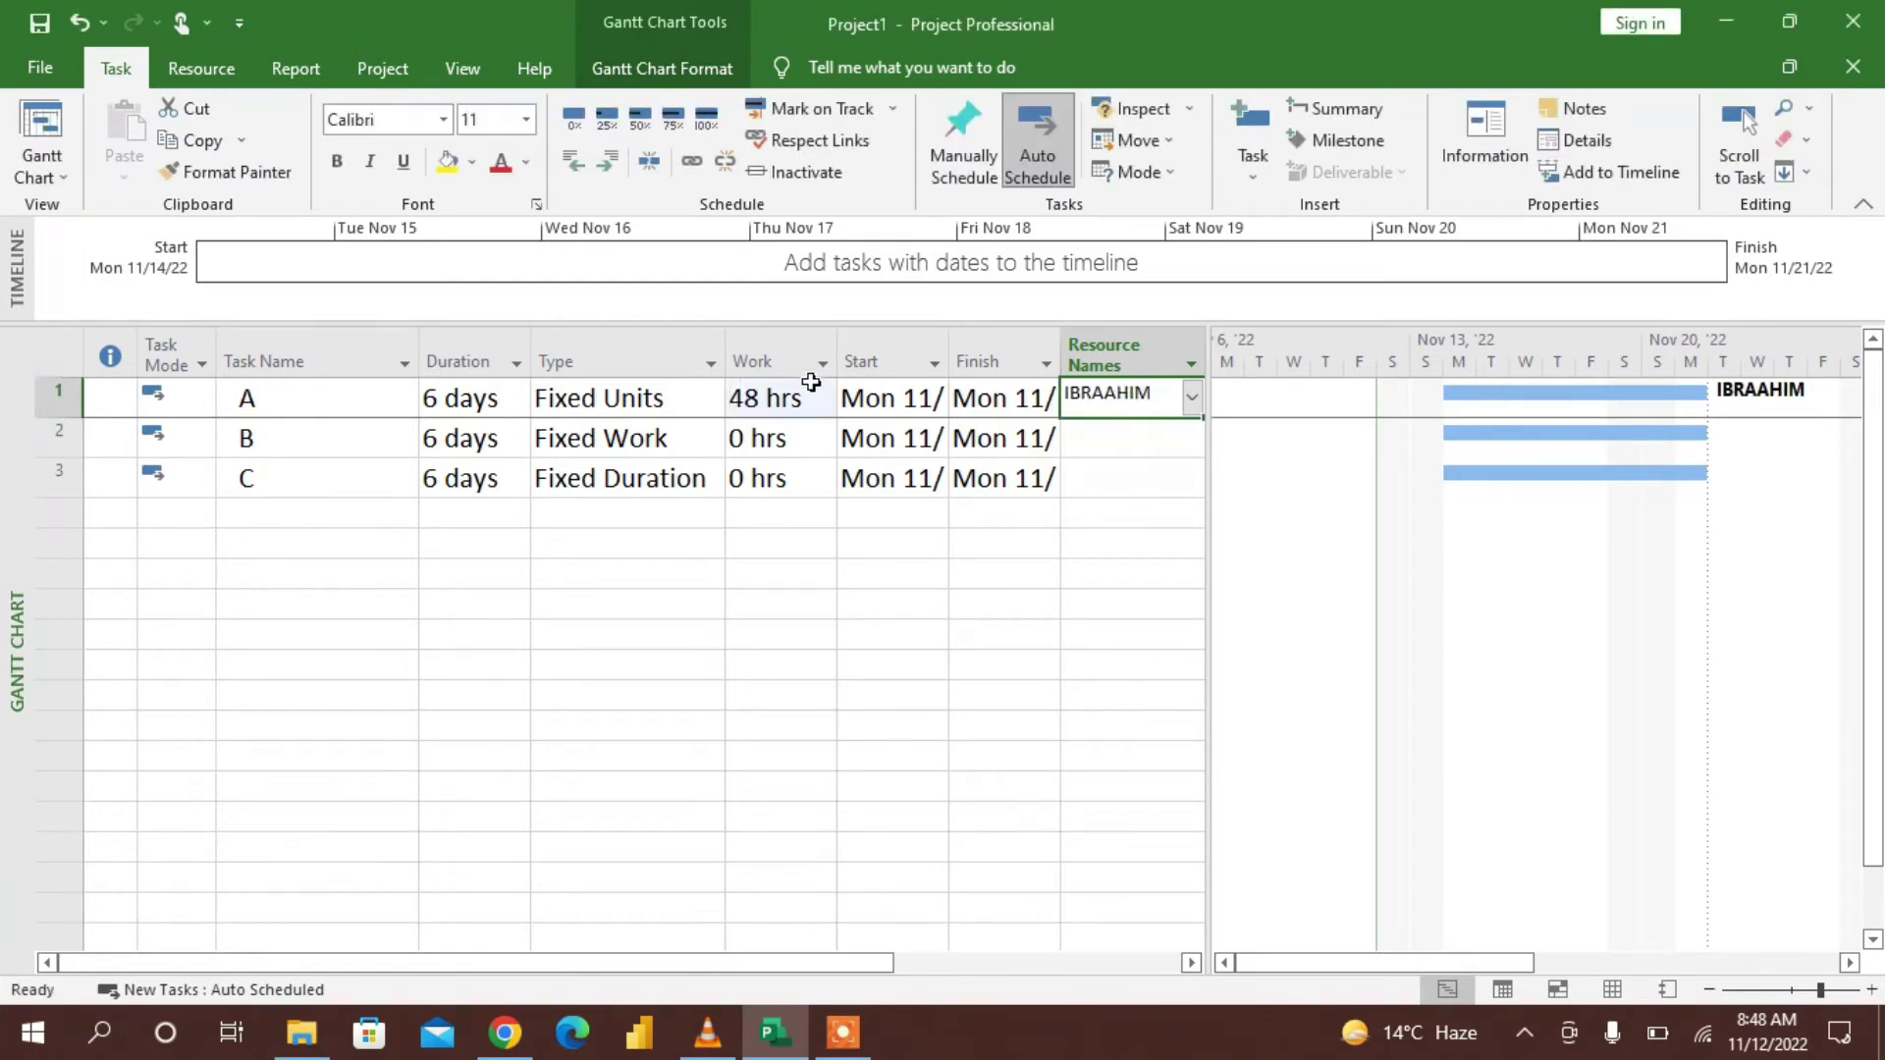
Examine task A's work, duration and daily hours in the Task Usage view, and return to the Gantt Chart
click(770, 397)
click(739, 626)
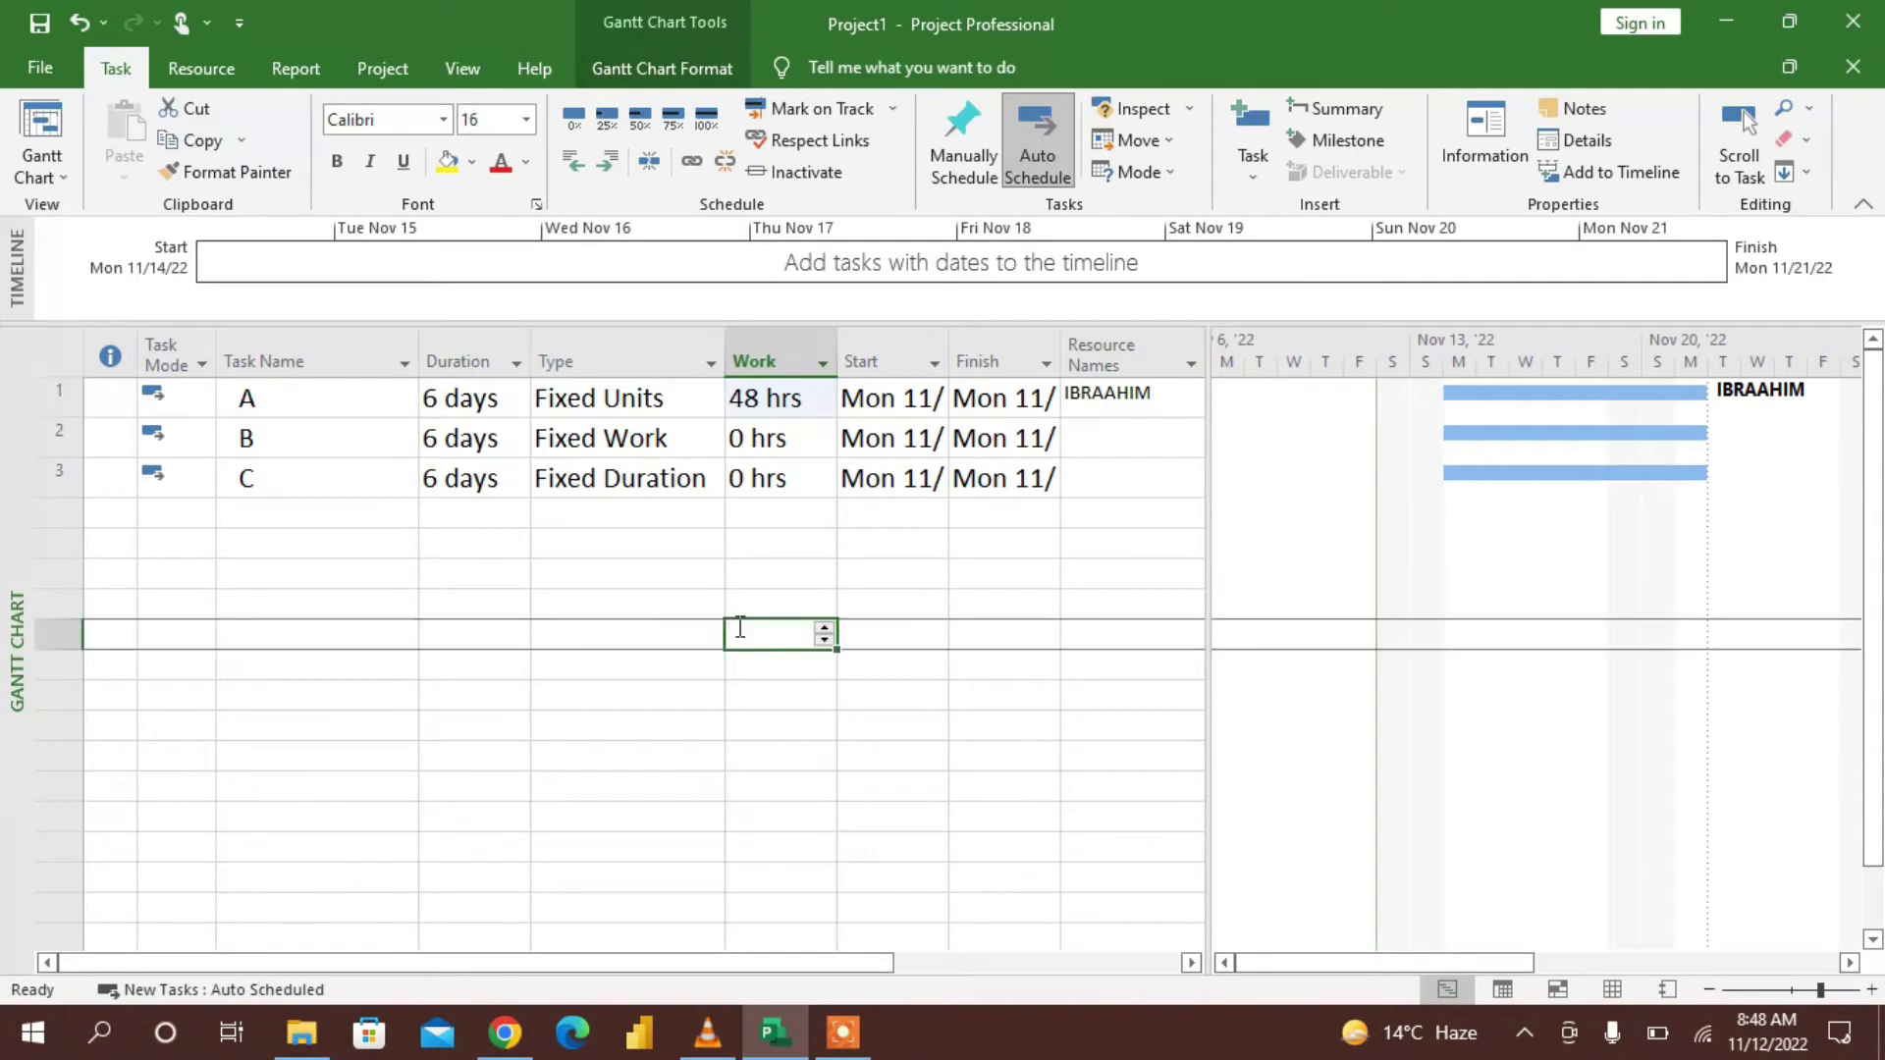
click(439, 398)
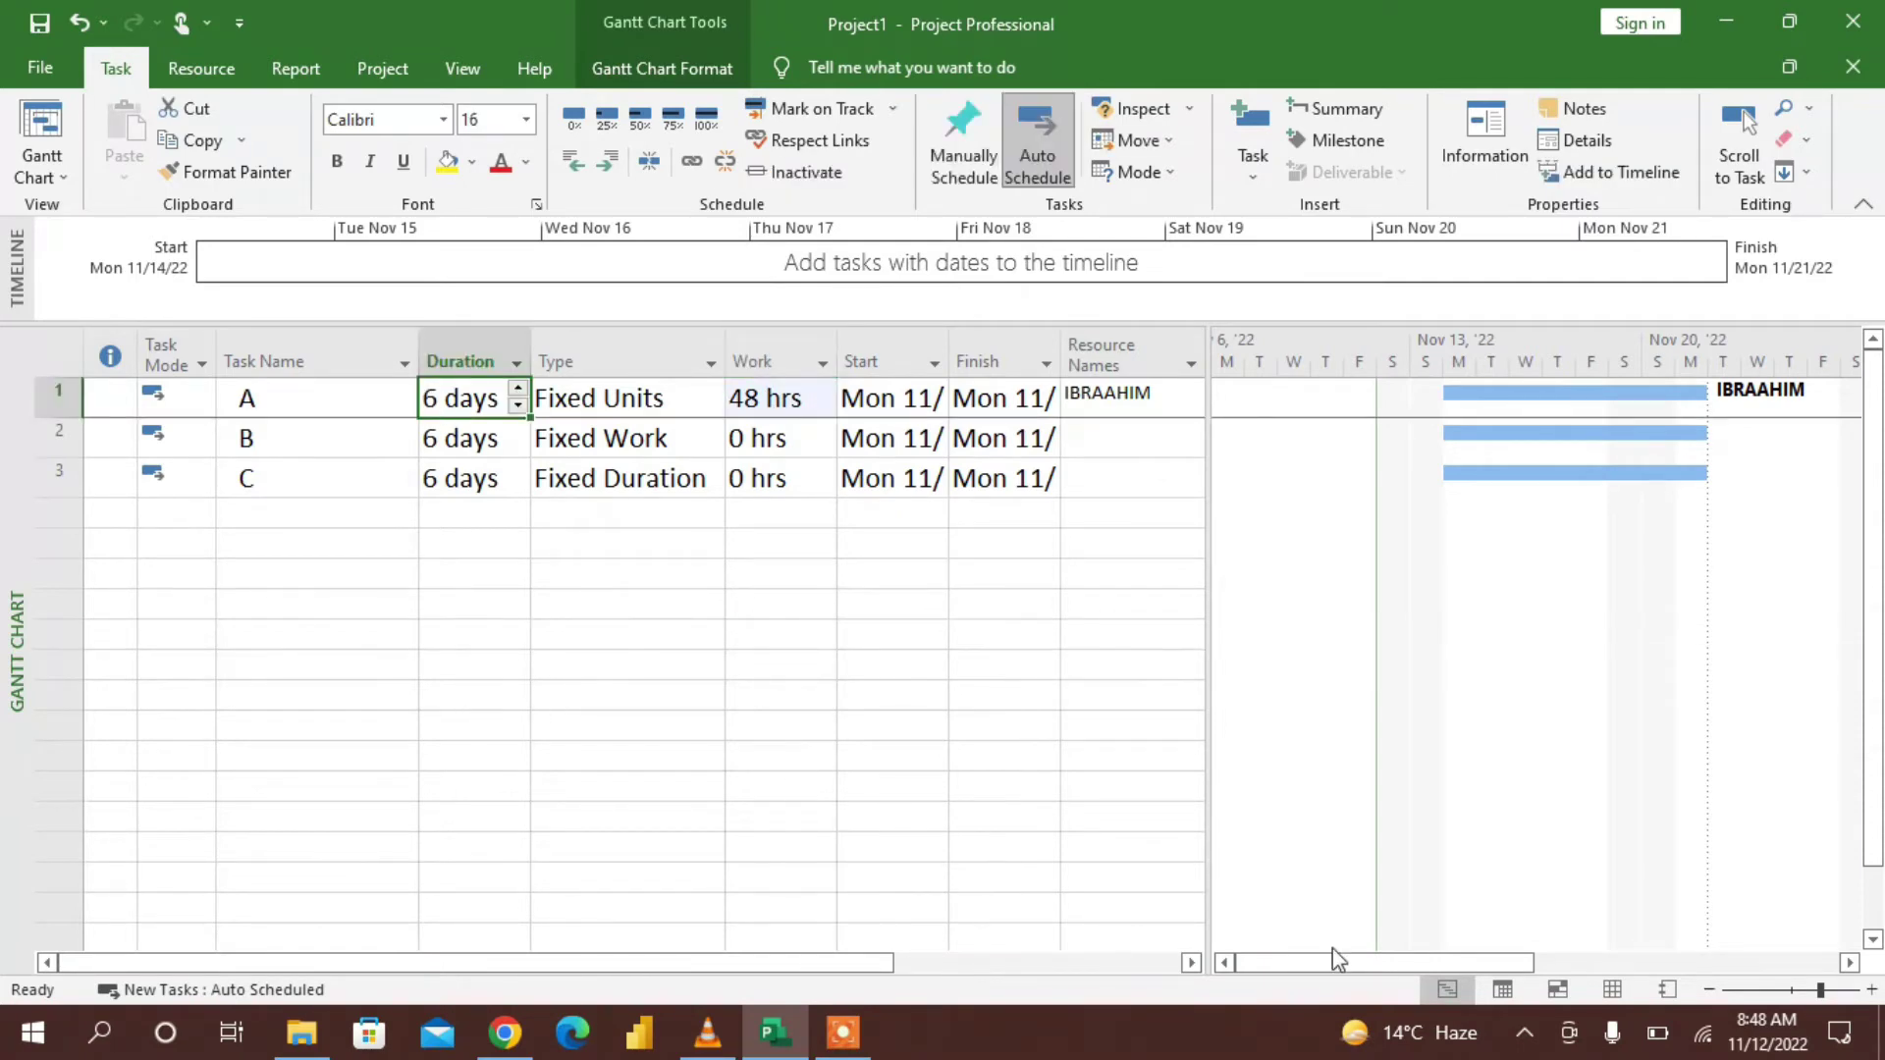
click(1502, 989)
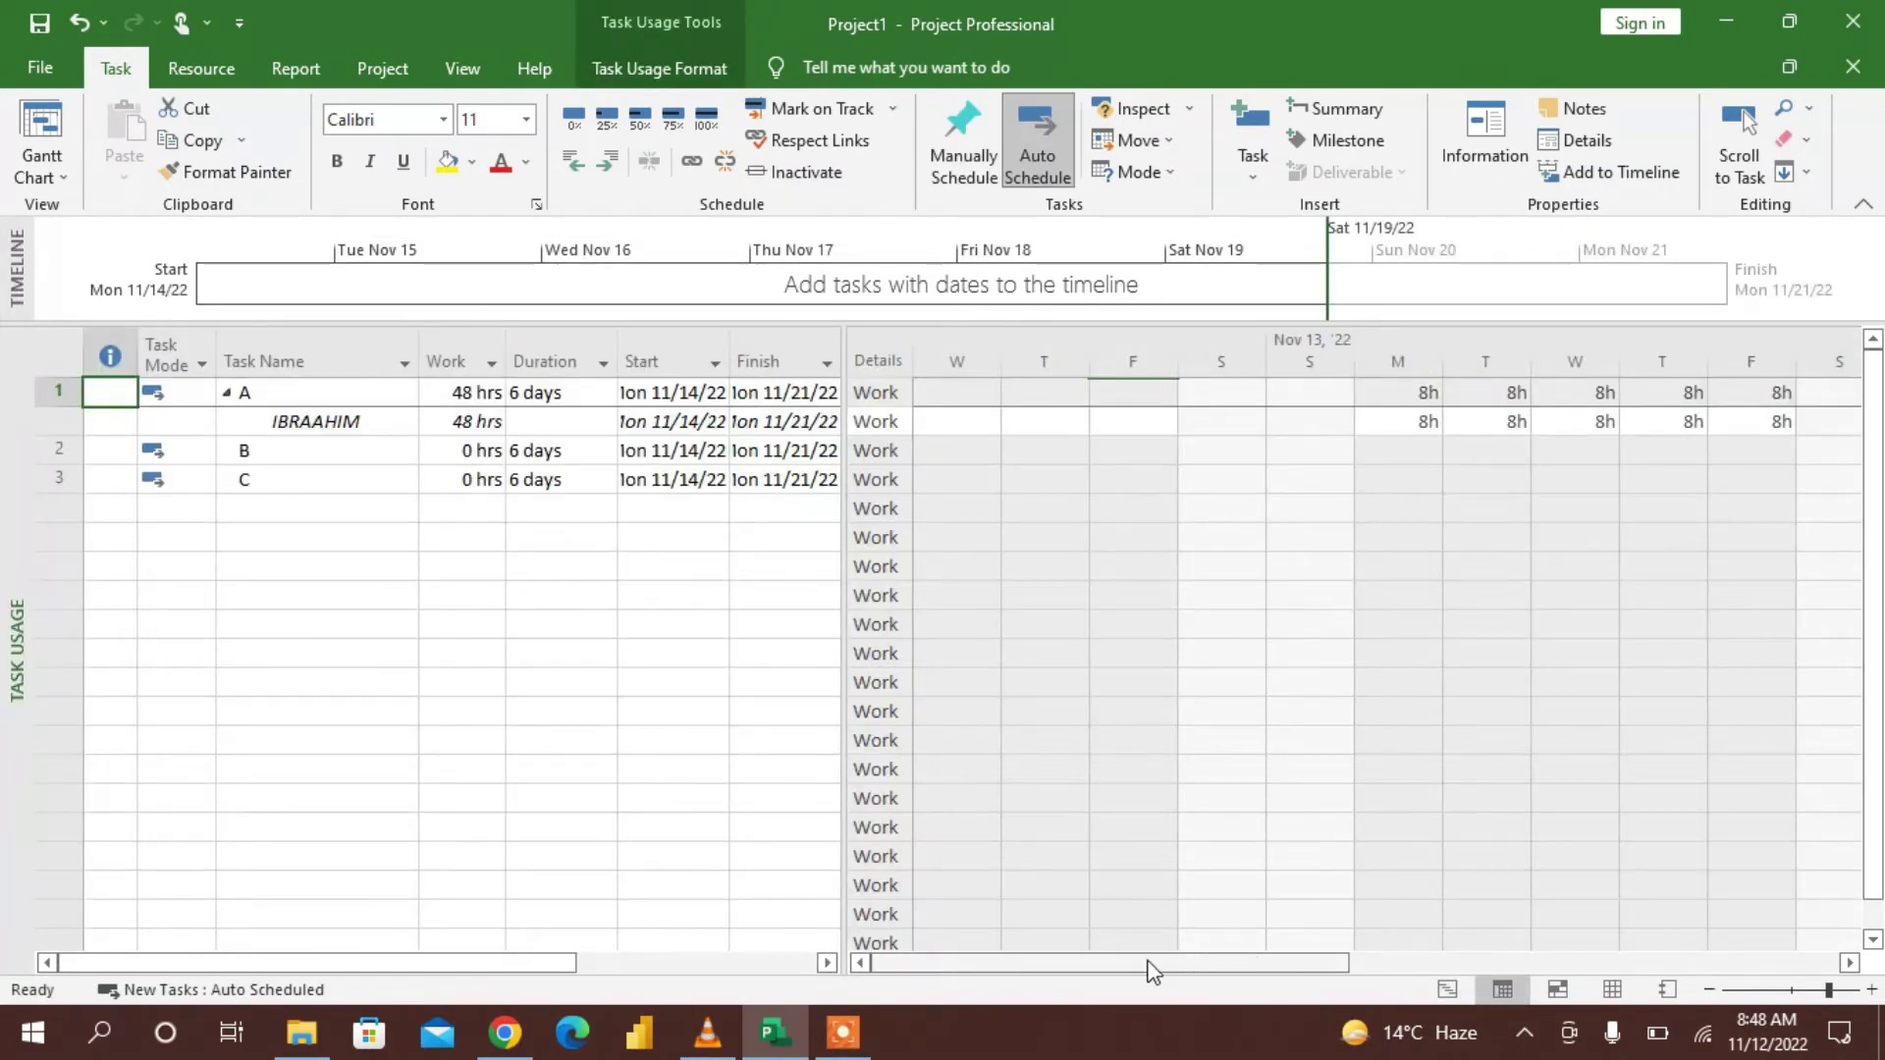
drag(1145, 972, 1303, 977)
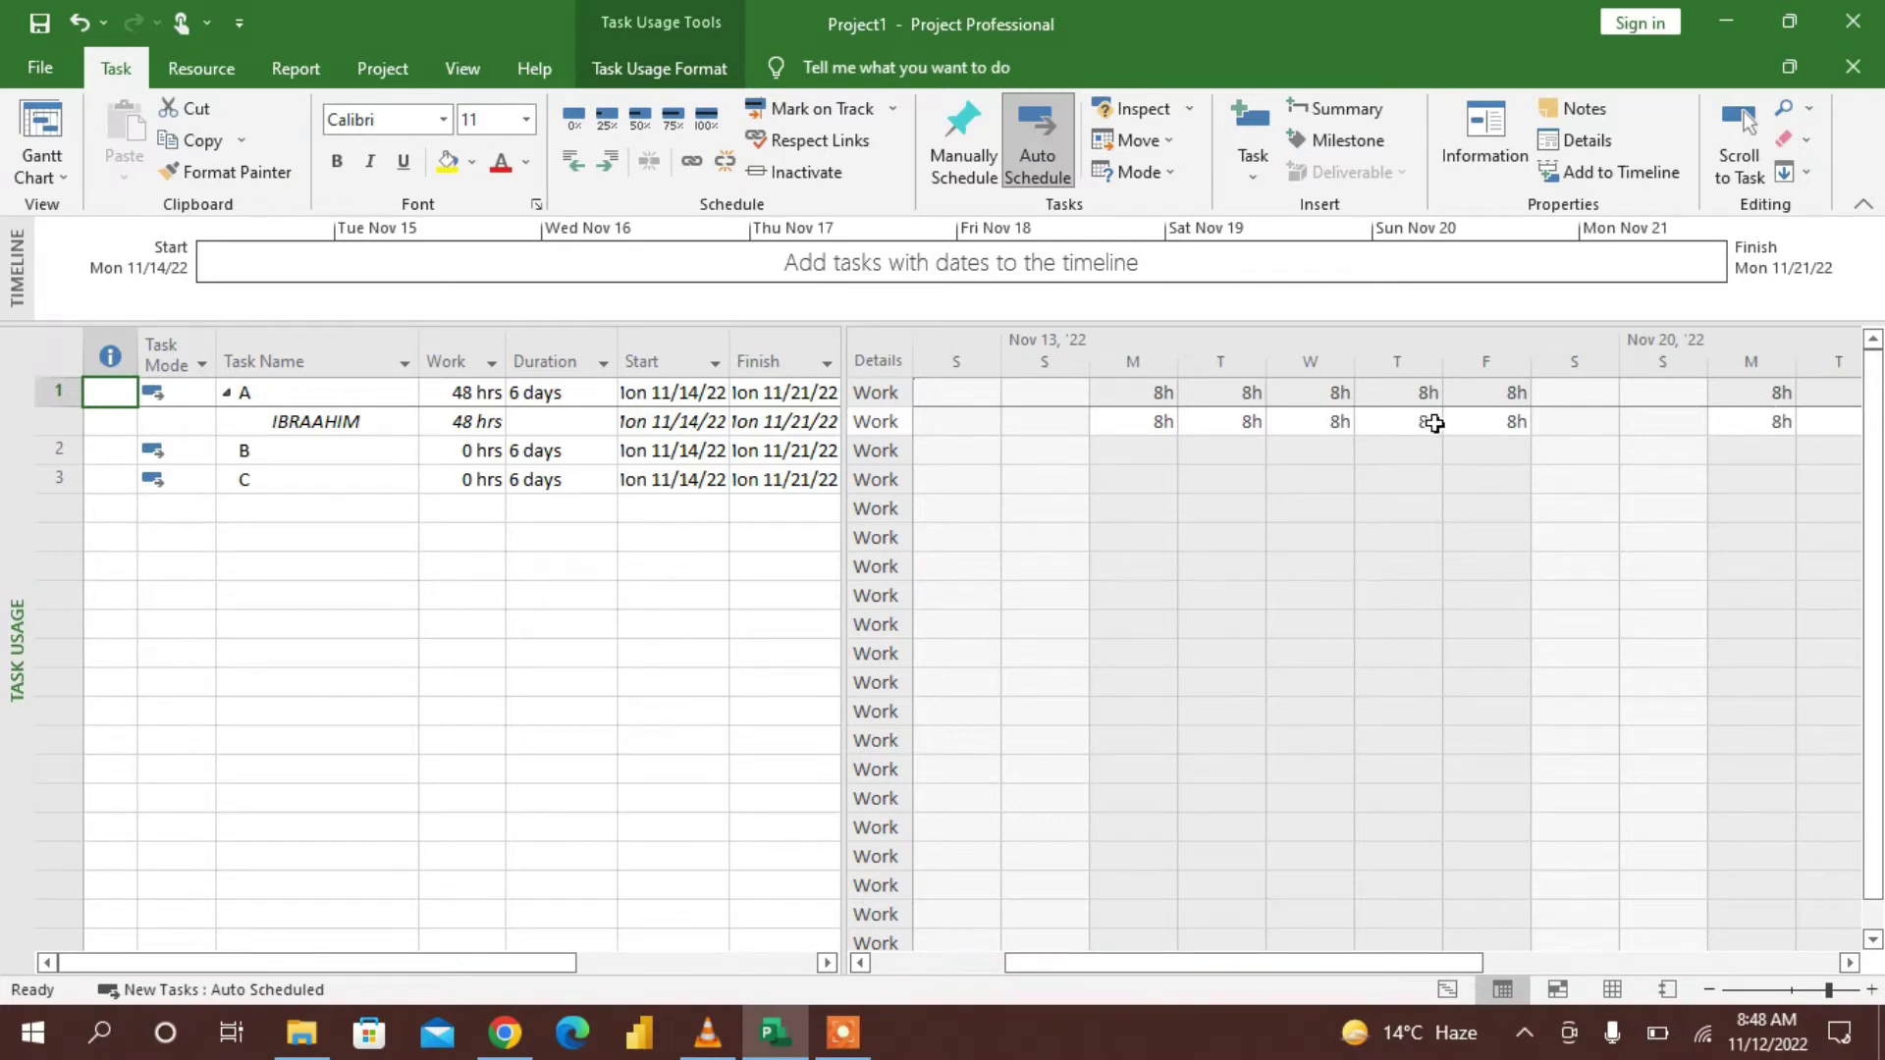
click(1446, 989)
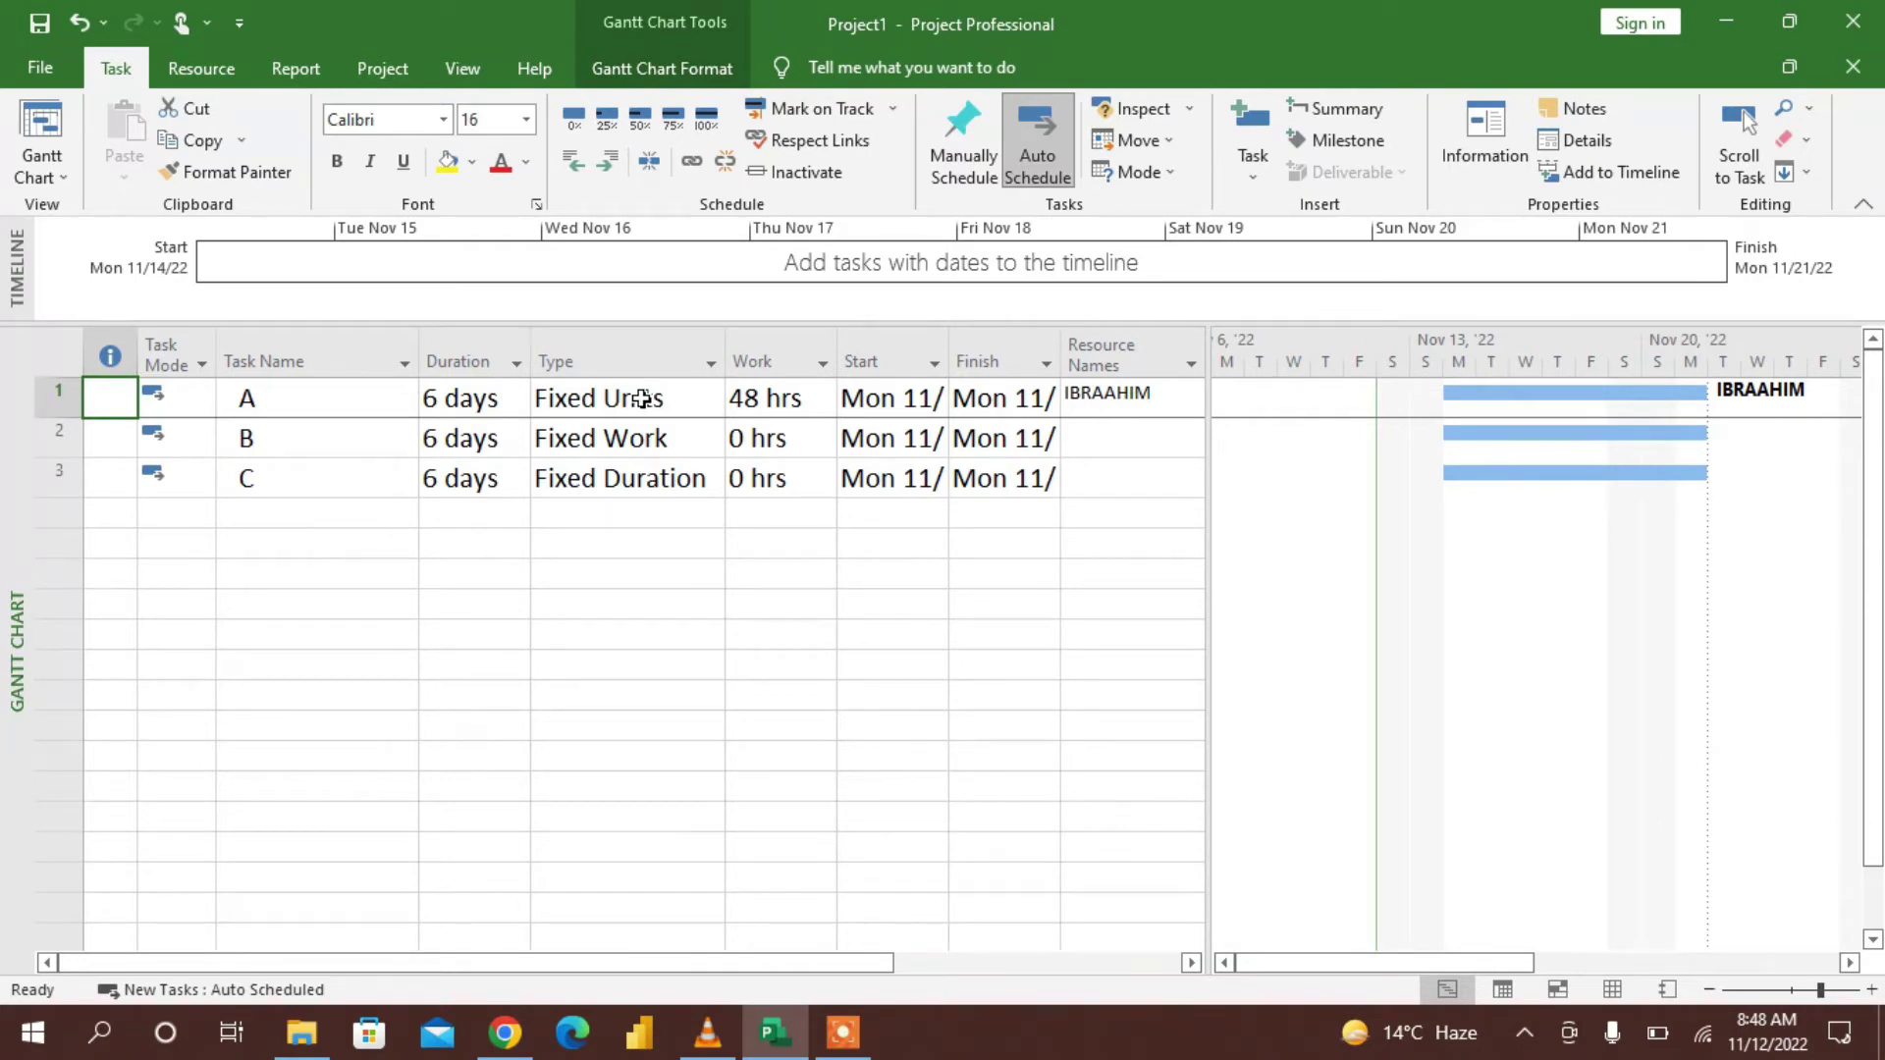
Set the duration of the Fixed Units task A to 8 days
click(453, 410)
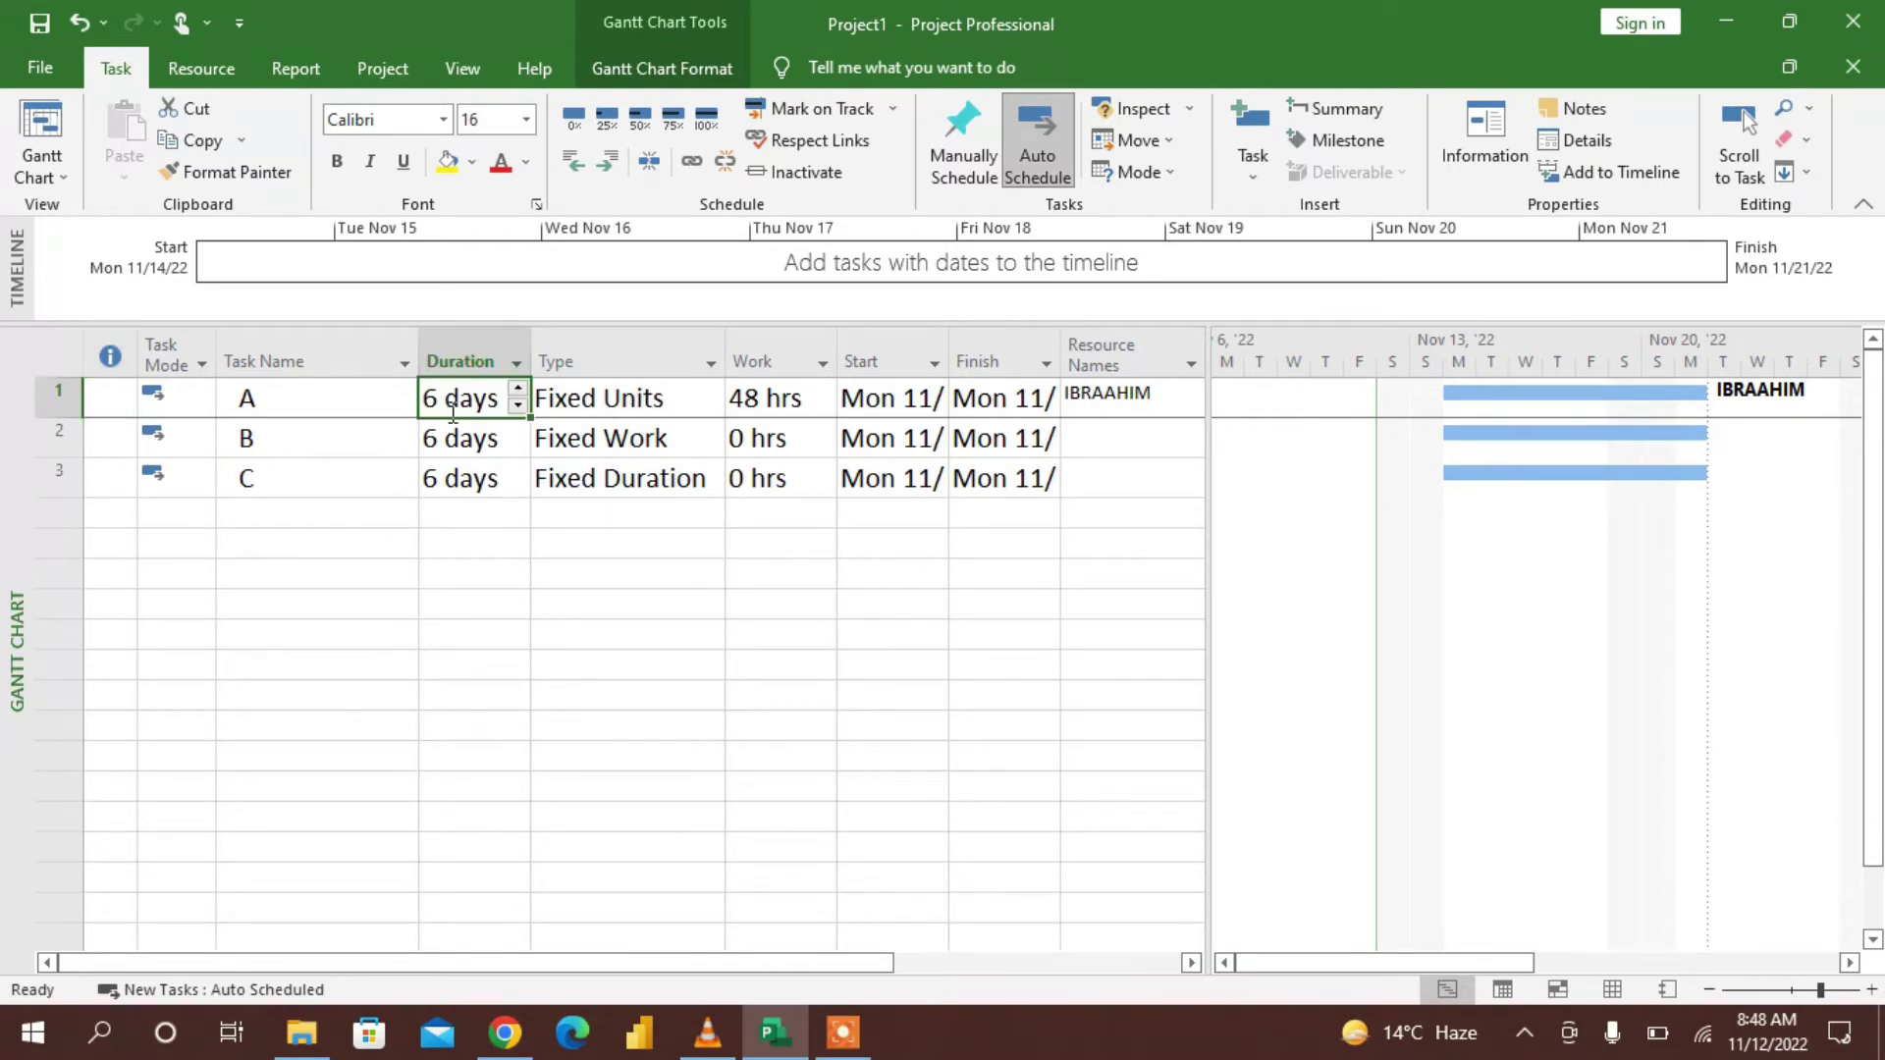
click(516, 388)
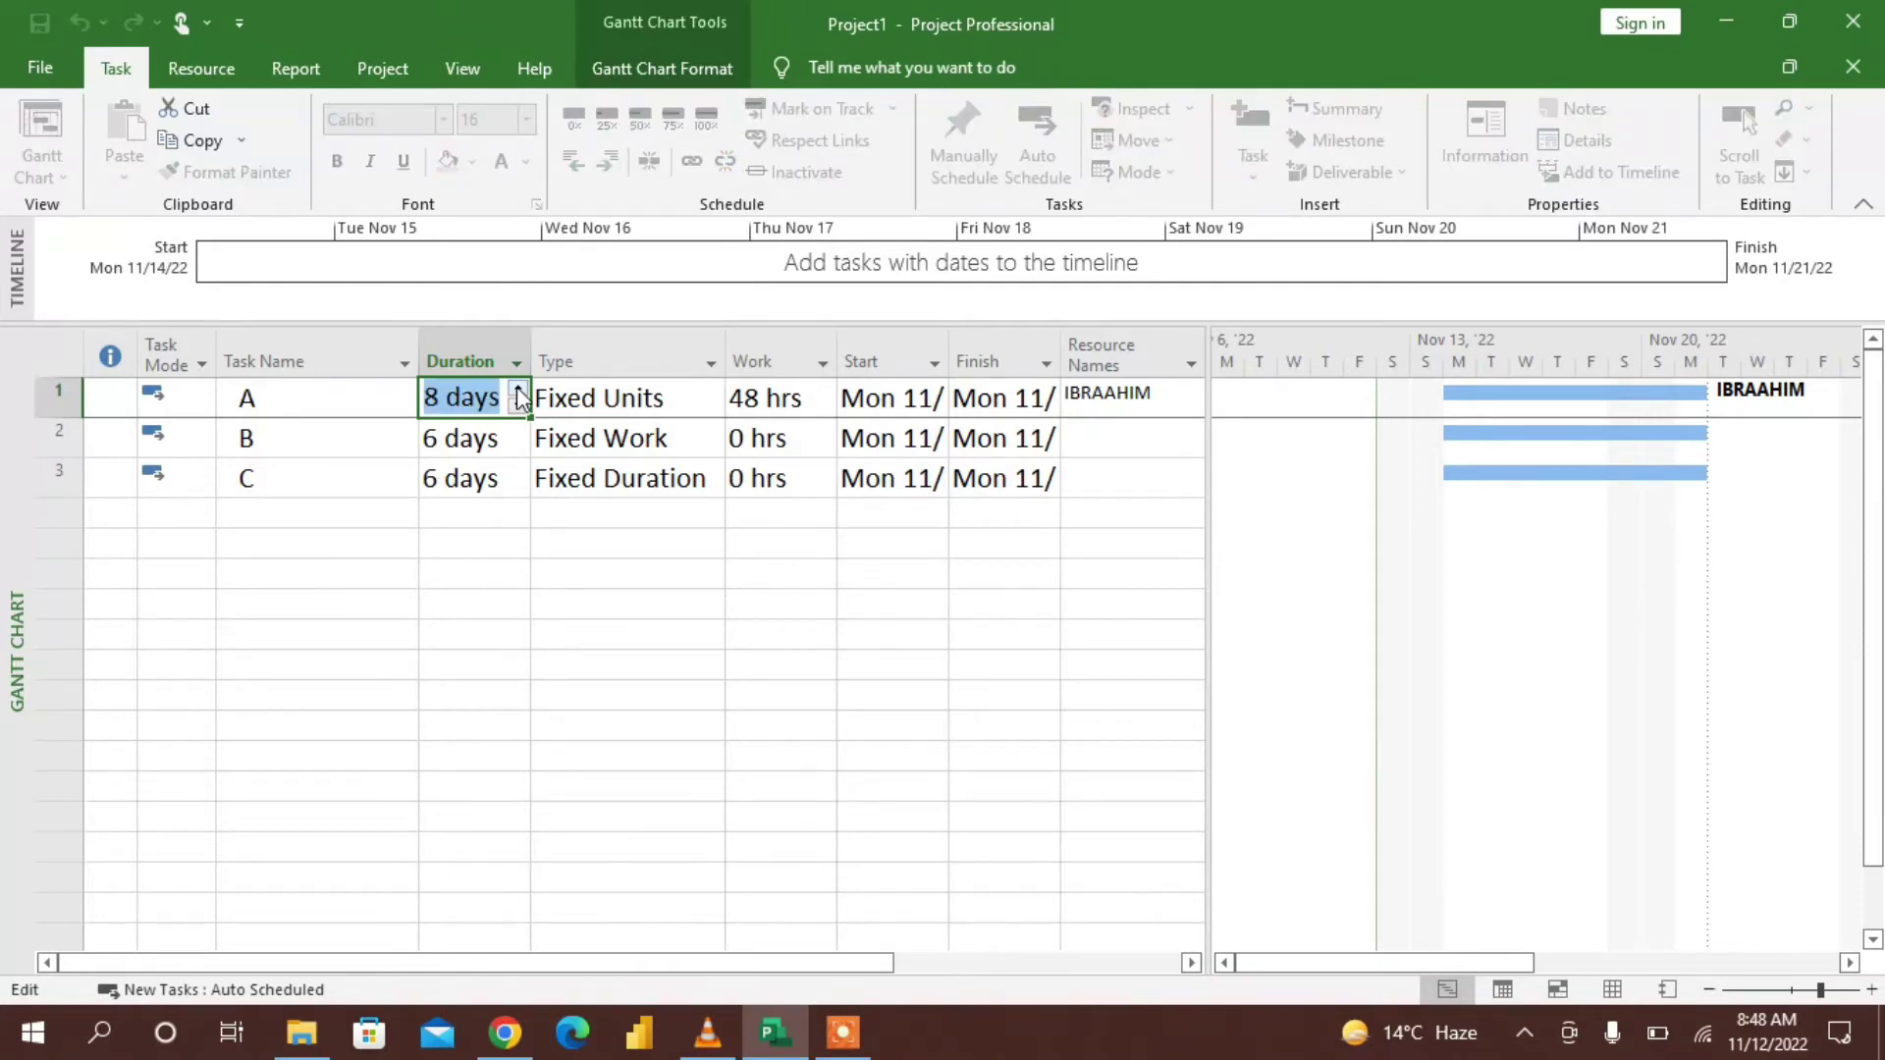
click(518, 600)
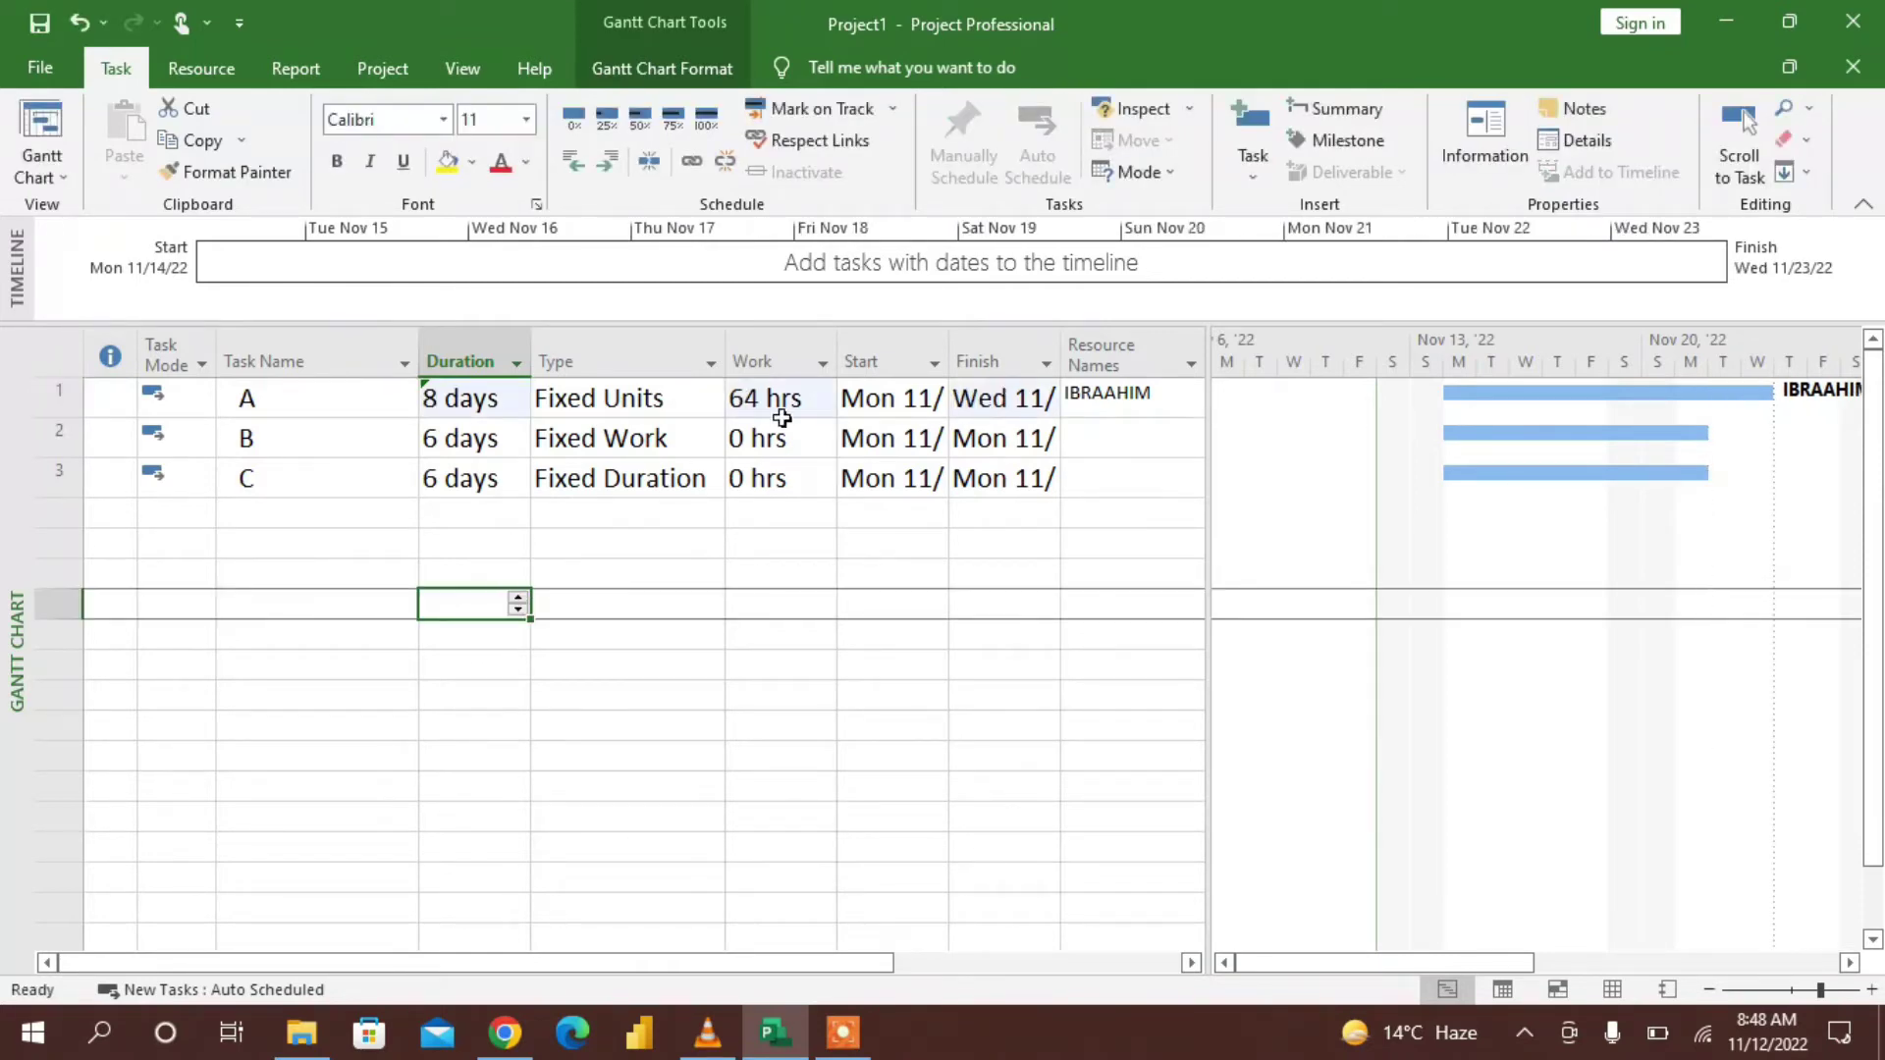
click(804, 397)
click(819, 602)
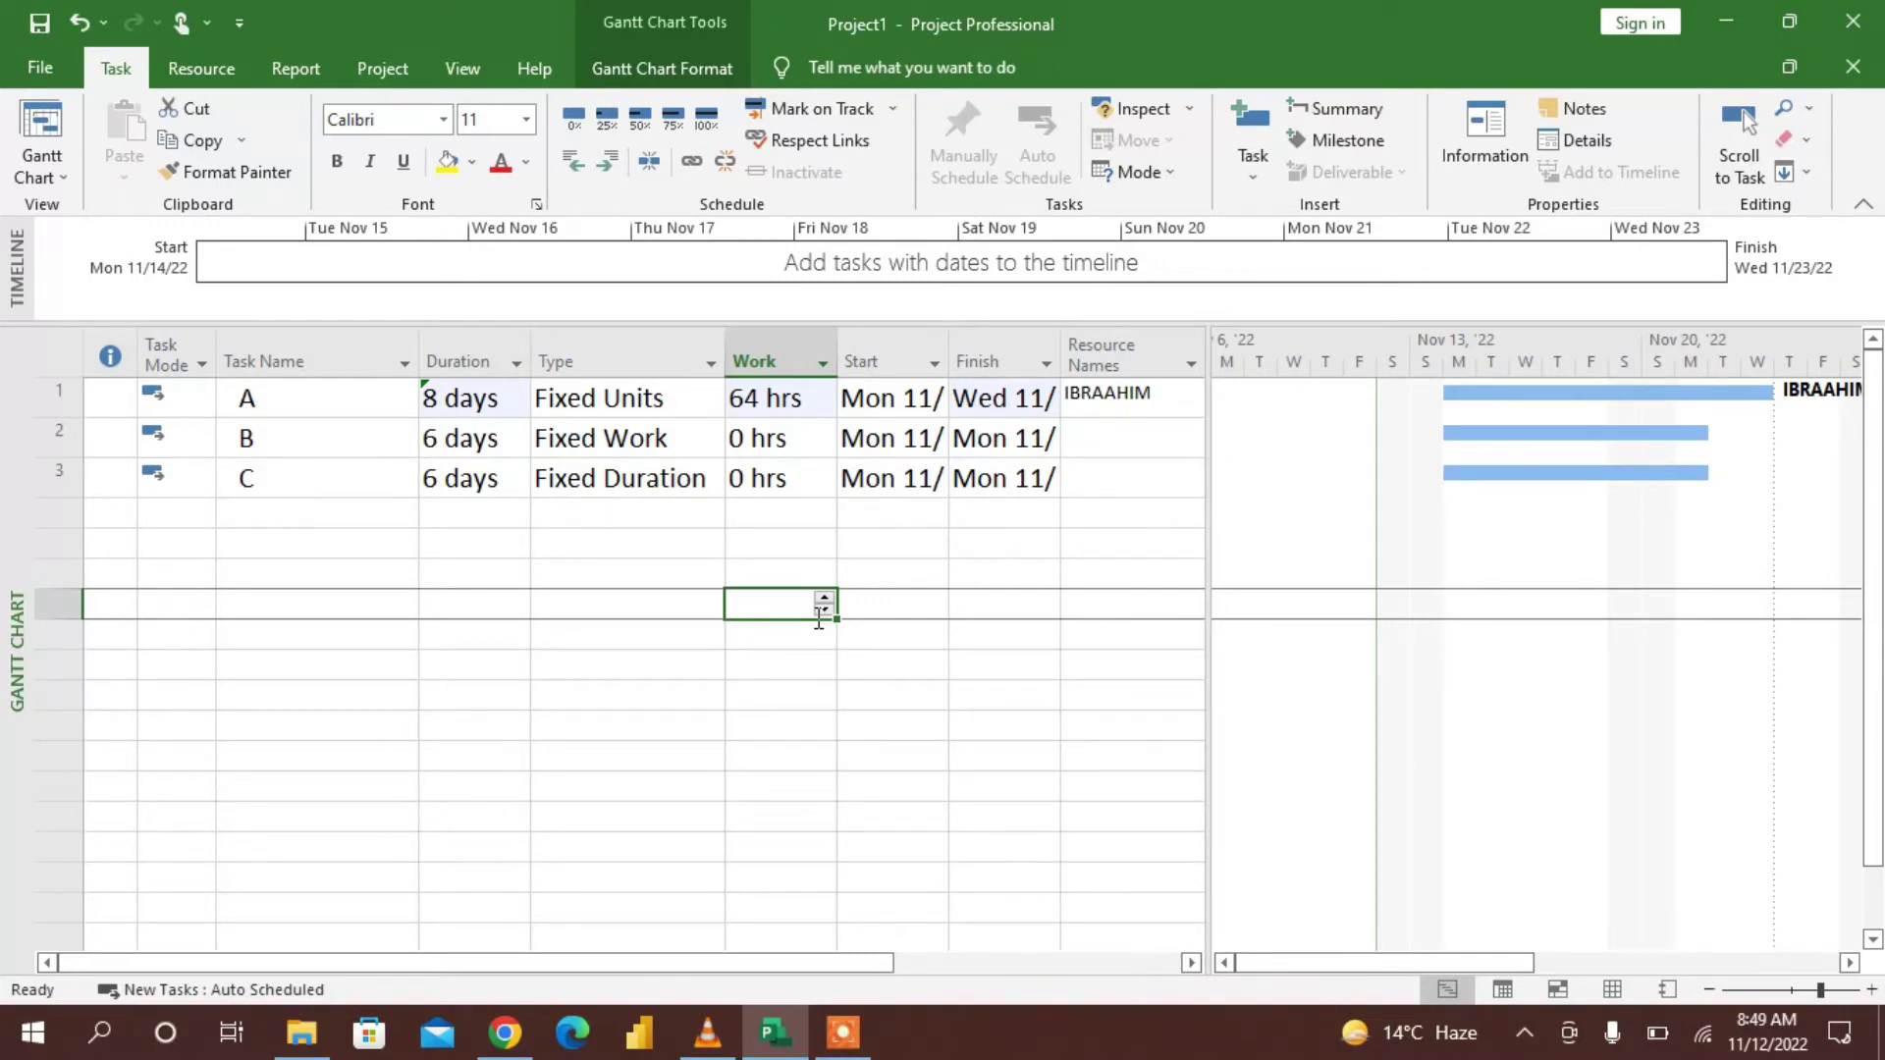
Check in Task Usage how the lengthened task A's work is spread per day, and go back to the Gantt Chart
click(1500, 992)
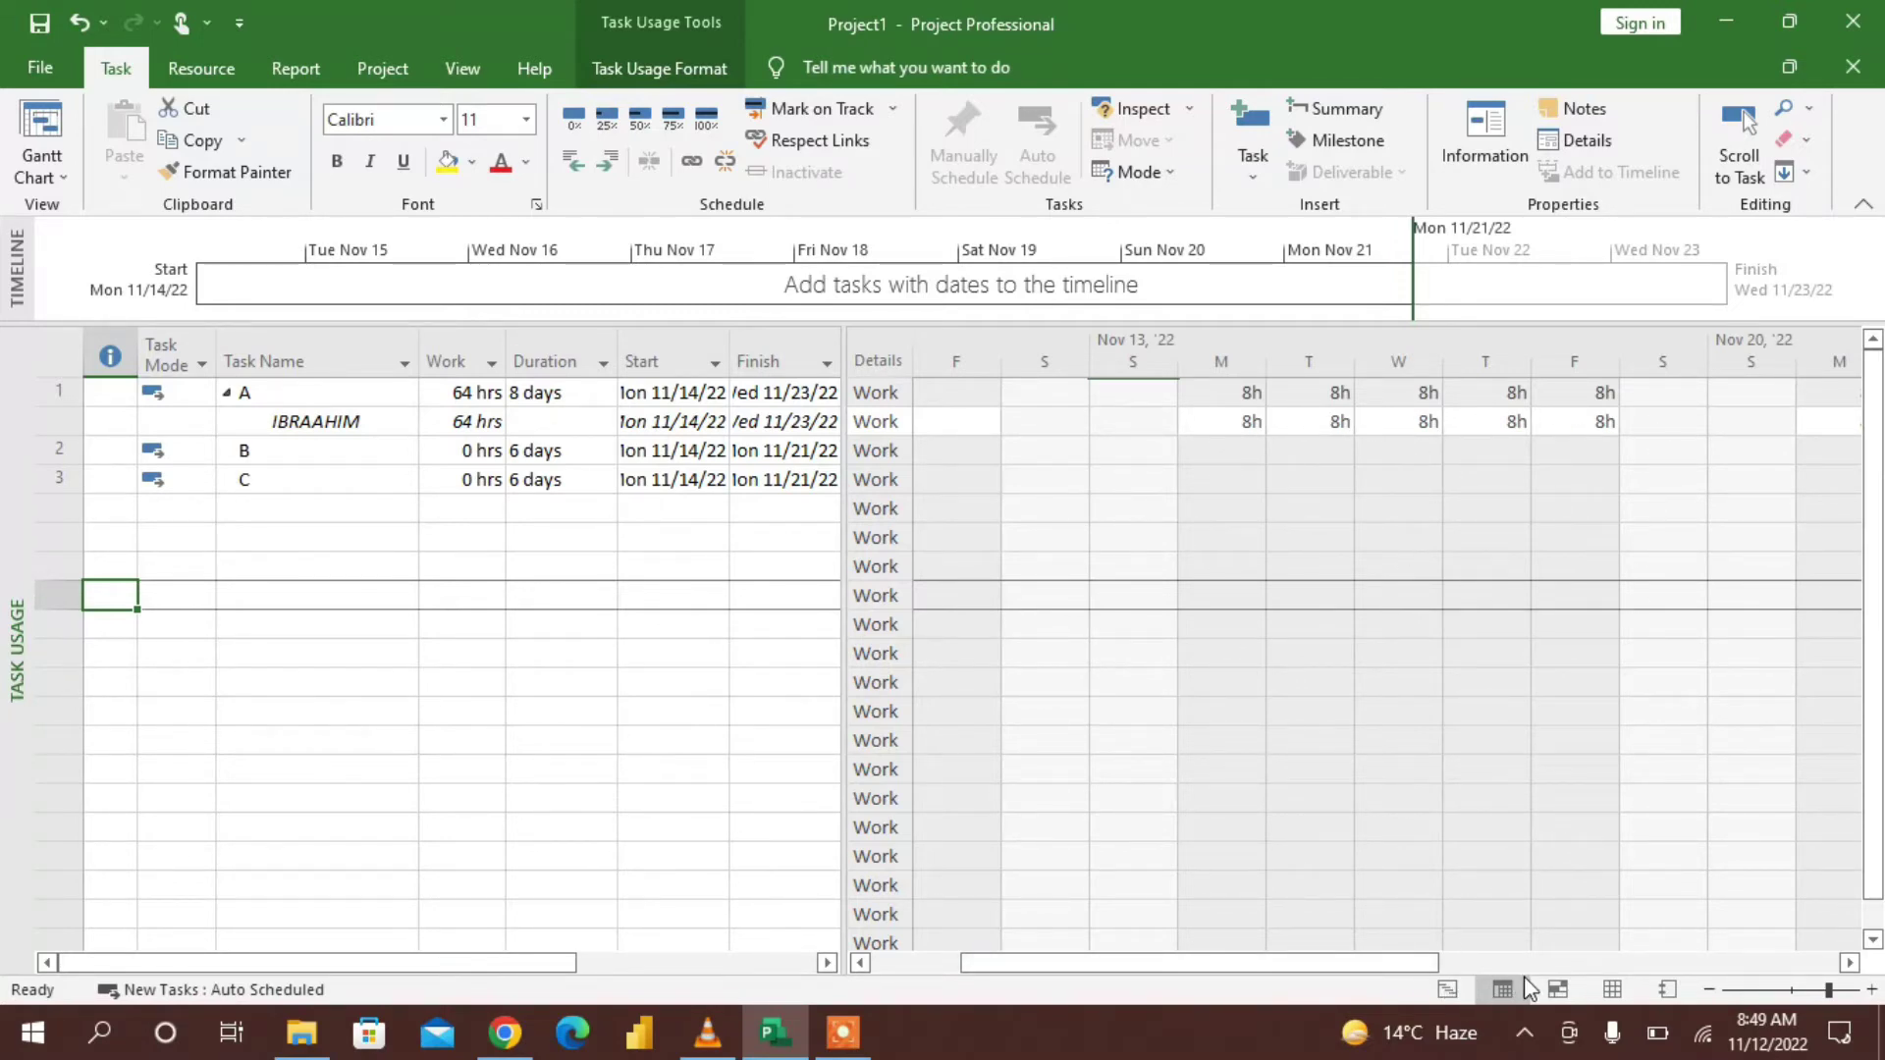
mouse_move(1405, 964)
mouse_down()
mouse_move(1682, 969)
mouse_move(1423, 959)
mouse_move(1408, 927)
mouse_up()
click(1449, 989)
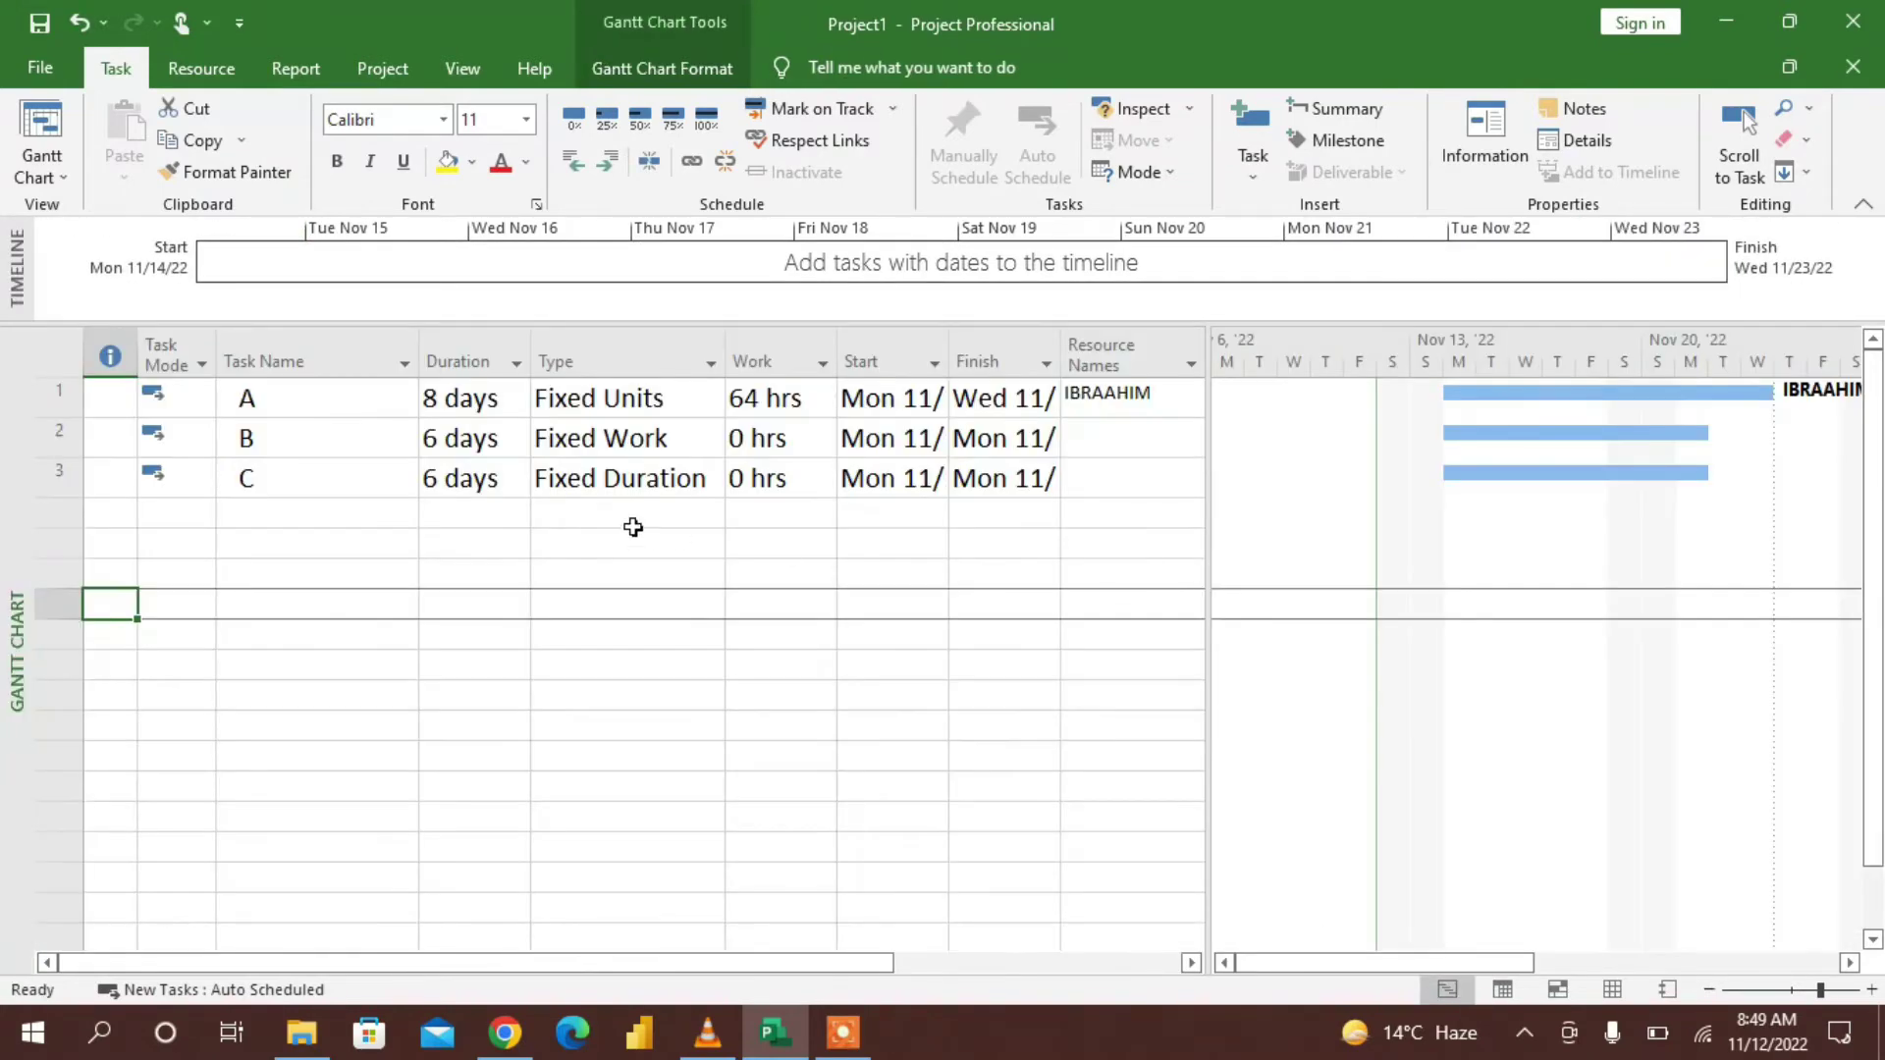
click(608, 397)
click(592, 640)
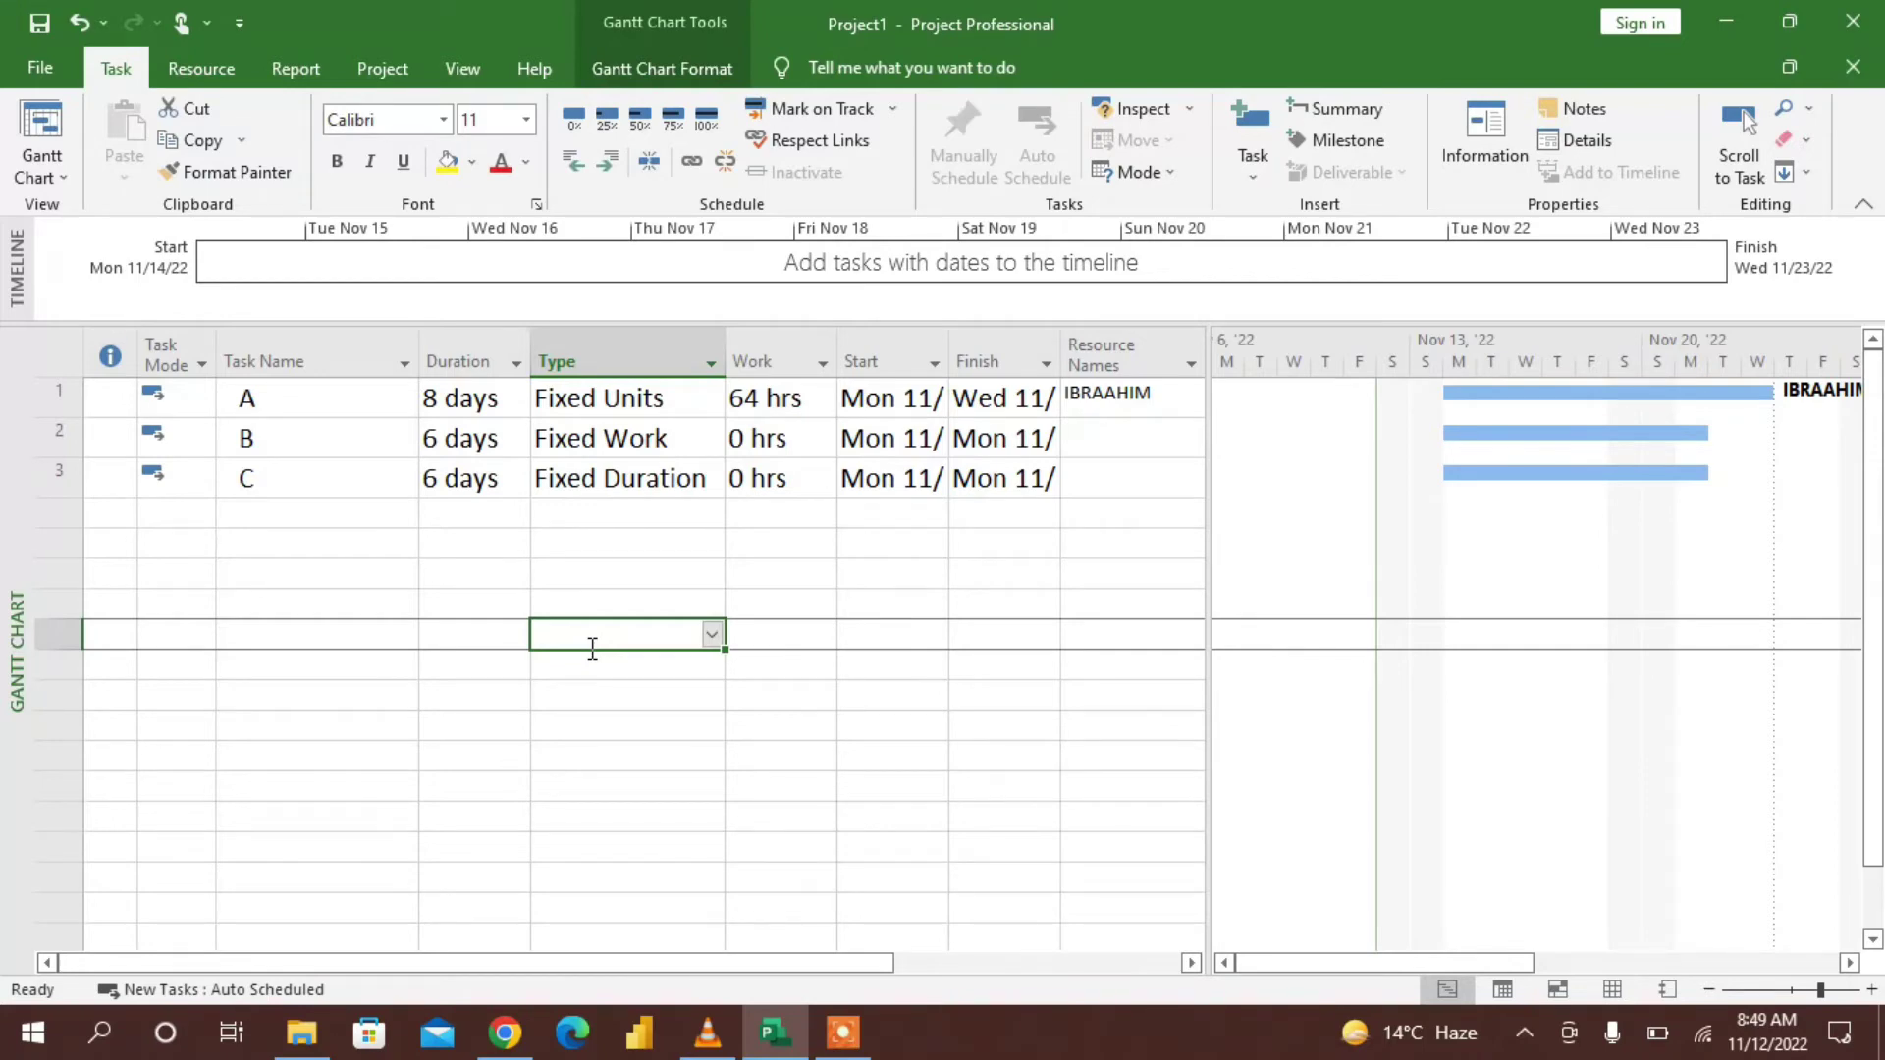
Set task A's duration back to 6 days
click(466, 403)
click(519, 406)
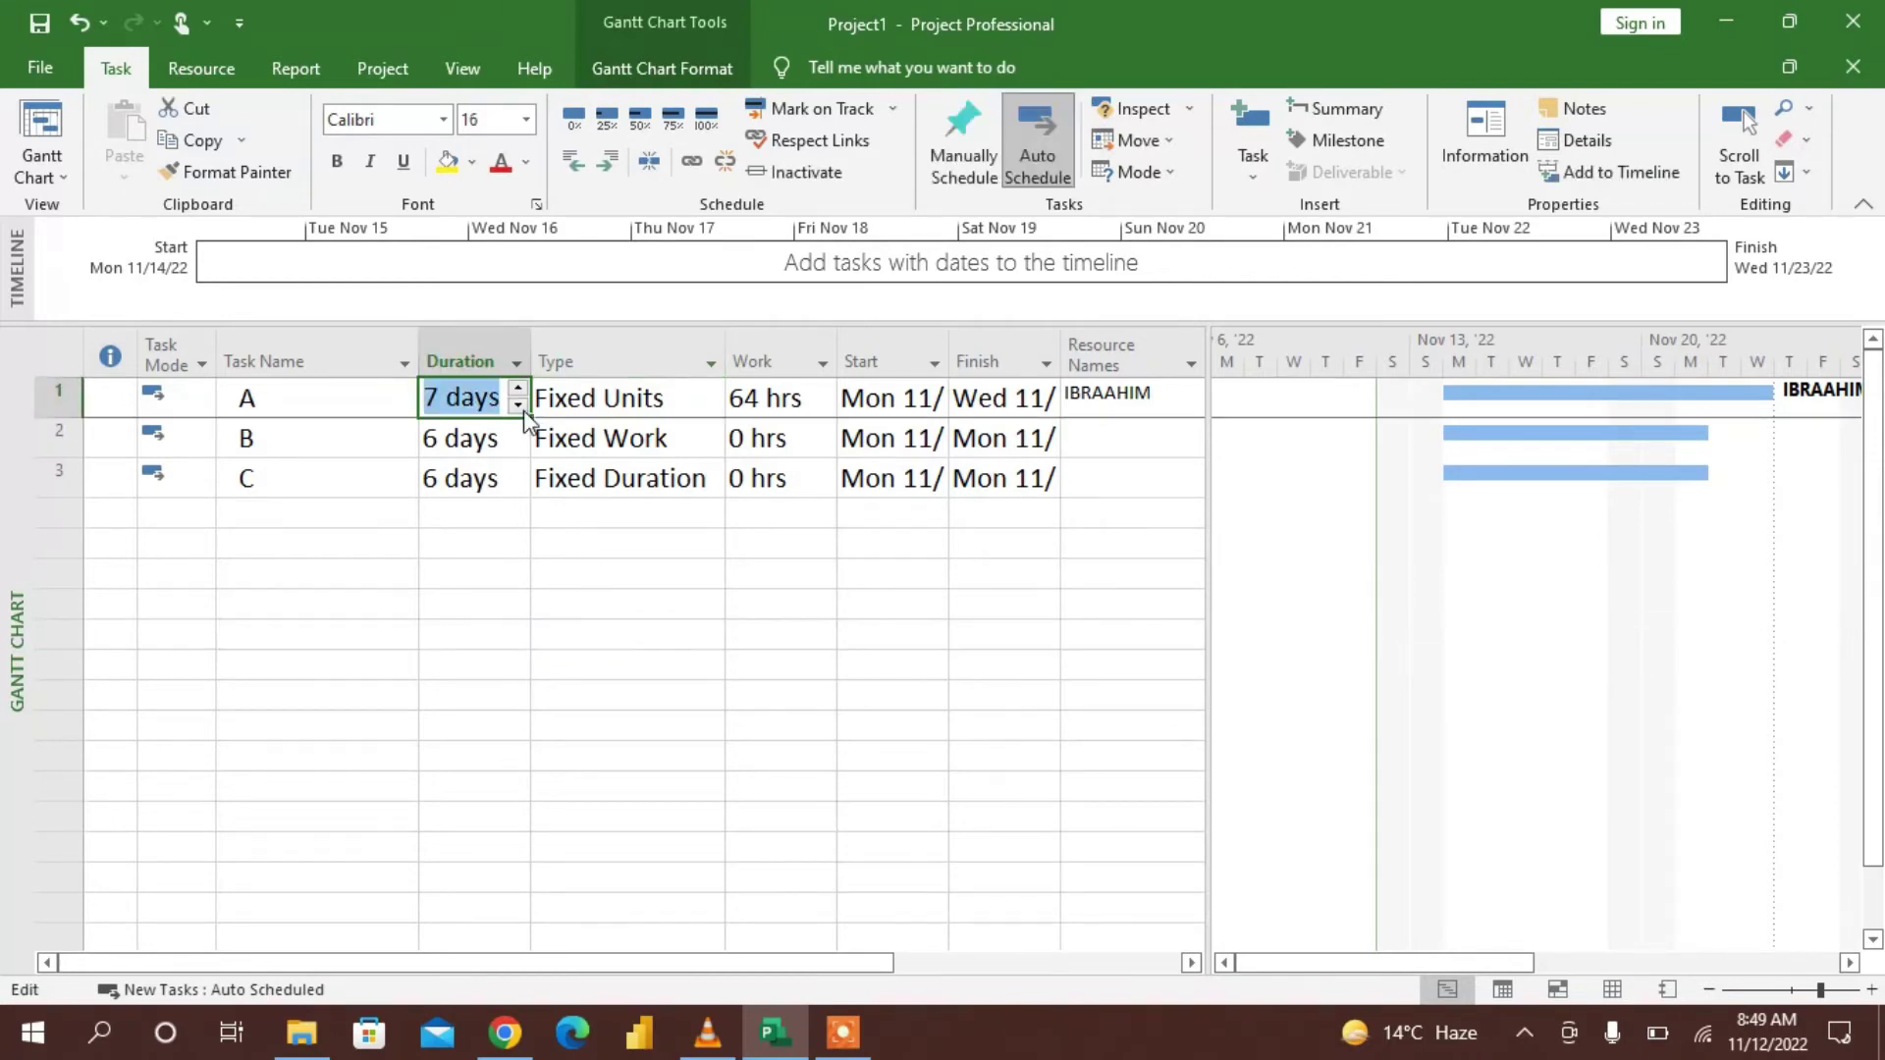
click(519, 404)
click(519, 404)
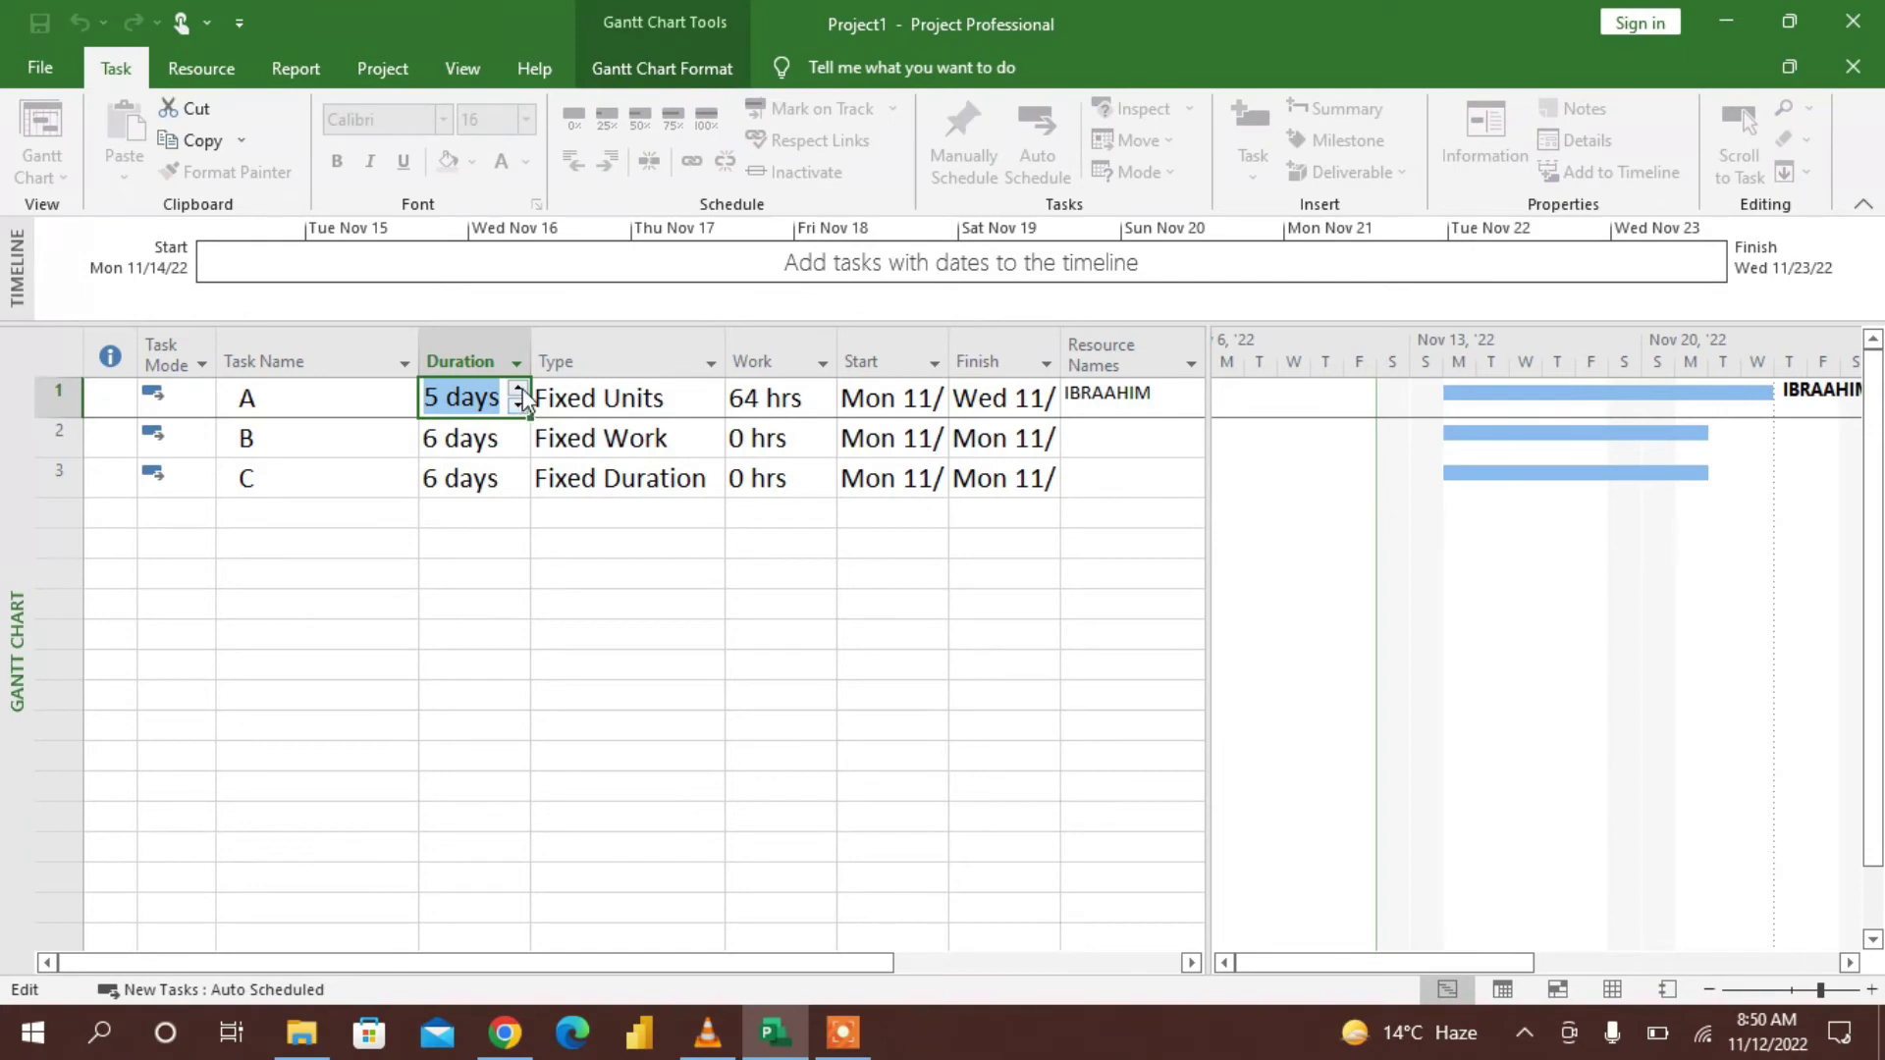
click(518, 389)
click(481, 567)
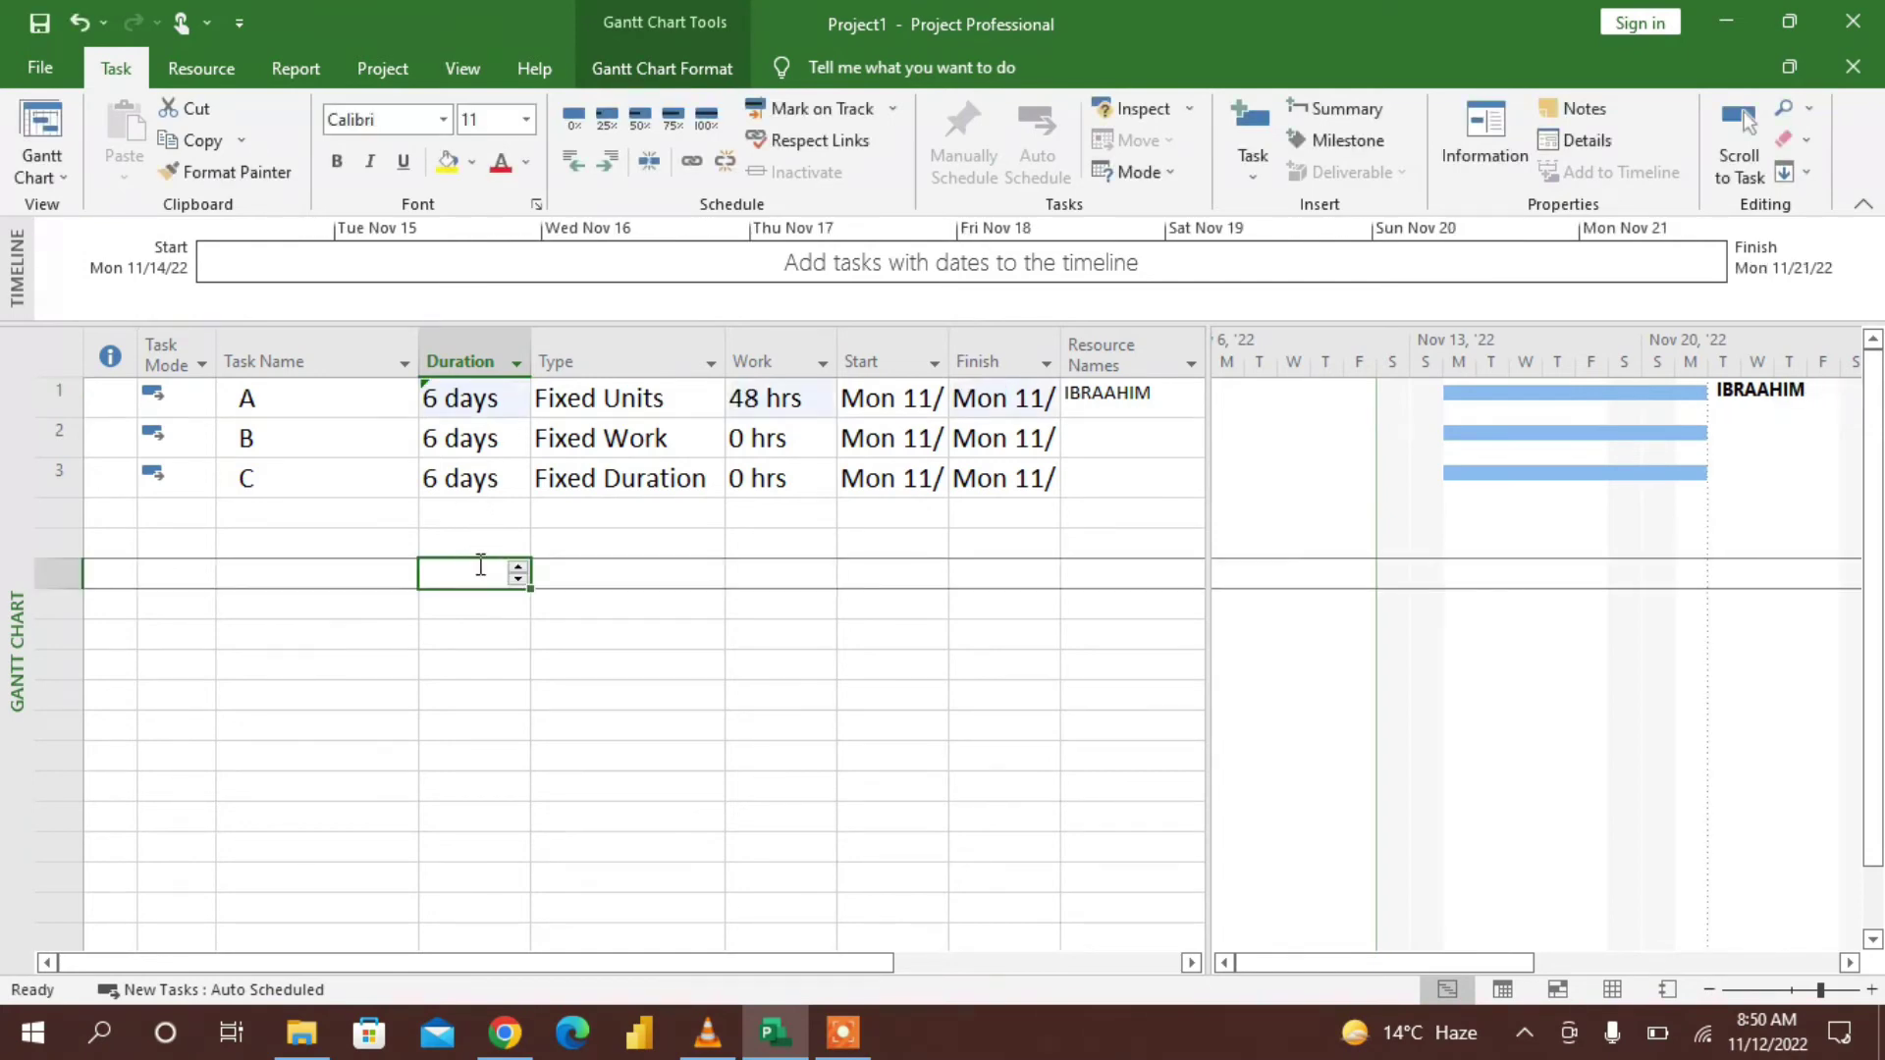
Set the work of the Fixed Units task A to 55 hrs
click(796, 406)
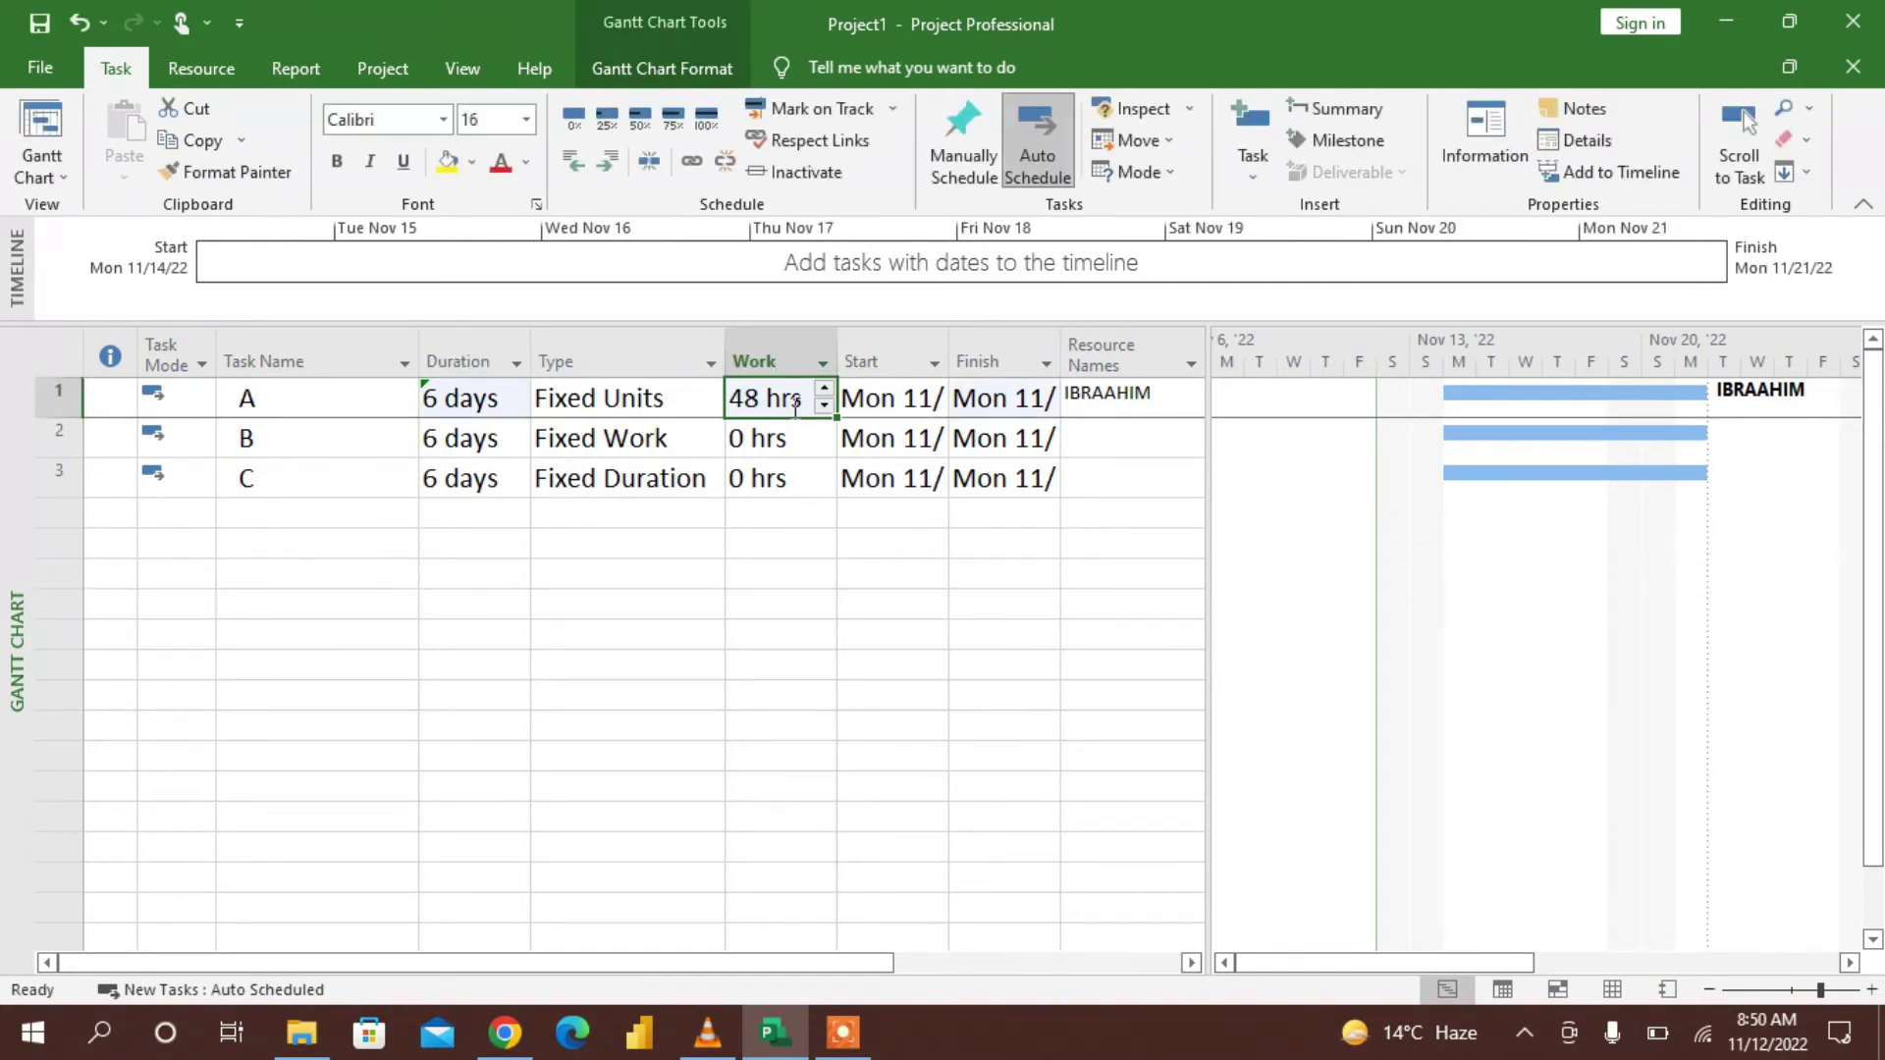
click(825, 389)
click(824, 389)
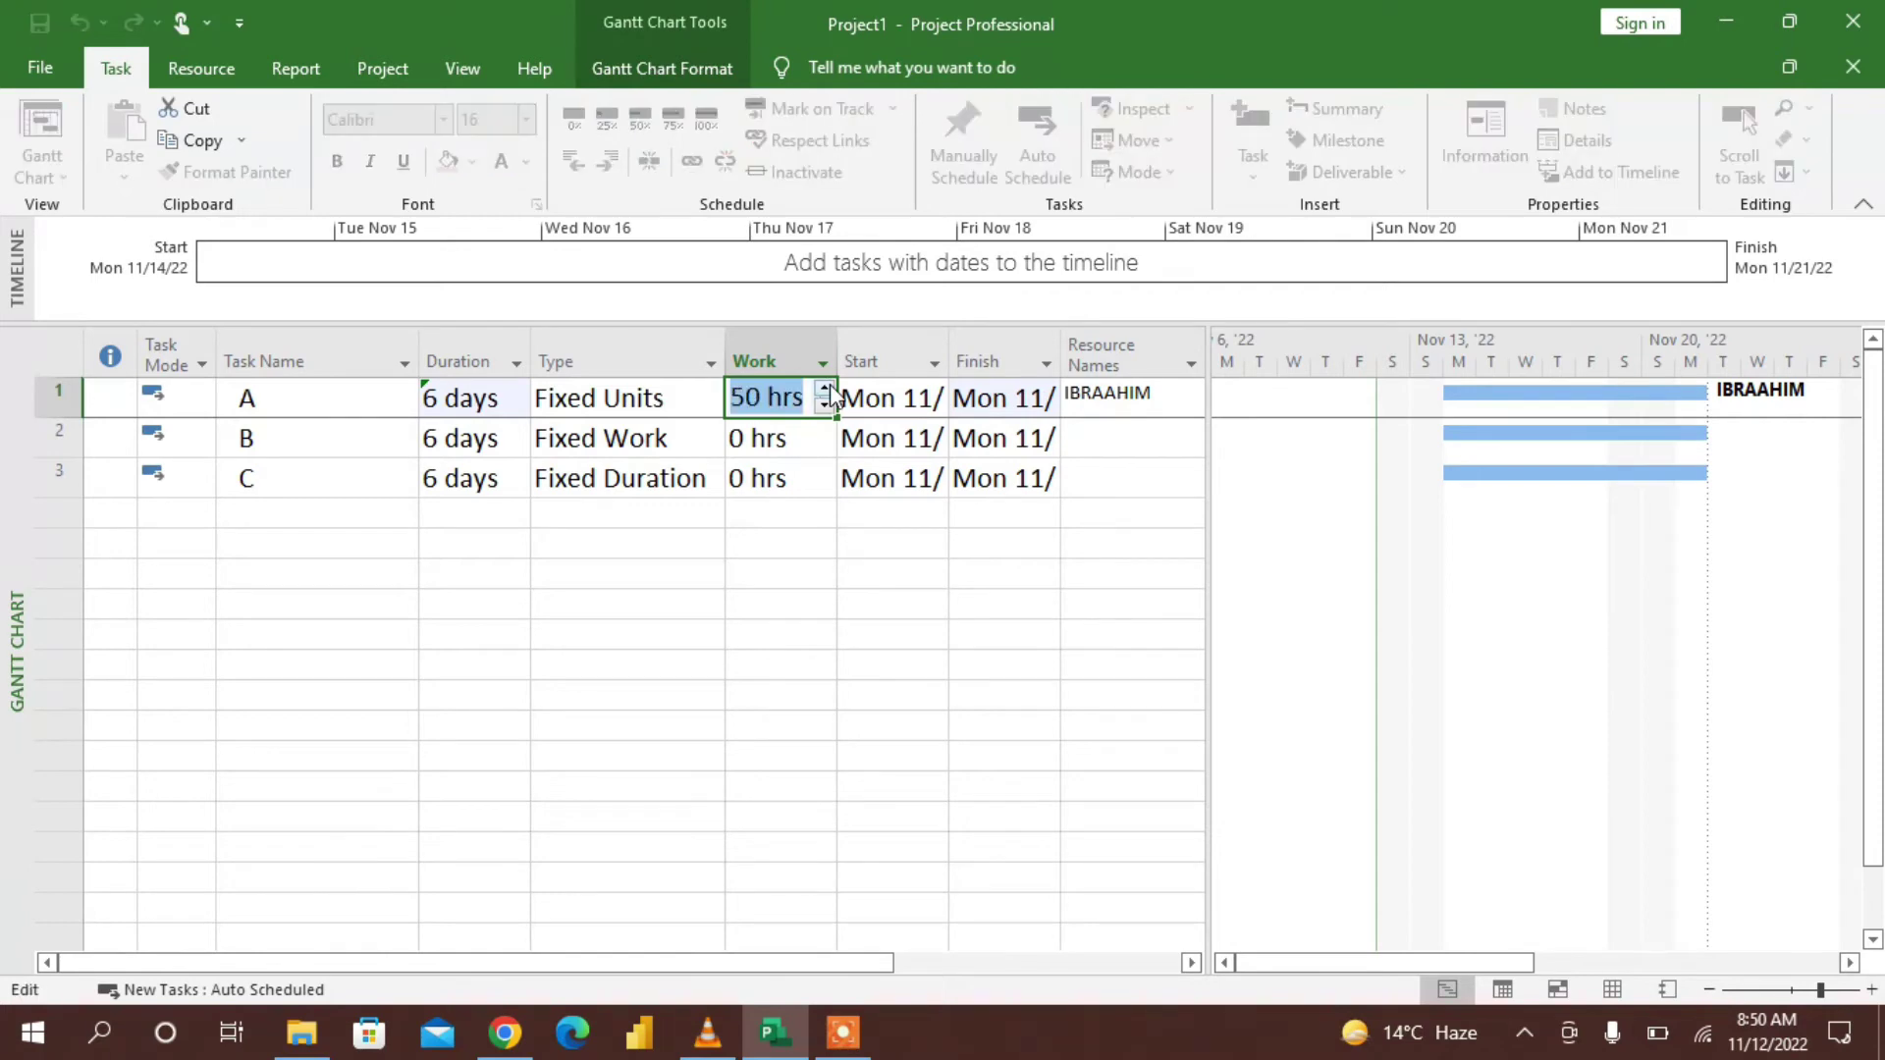
click(824, 389)
click(825, 389)
click(824, 389)
click(825, 389)
click(824, 389)
click(731, 628)
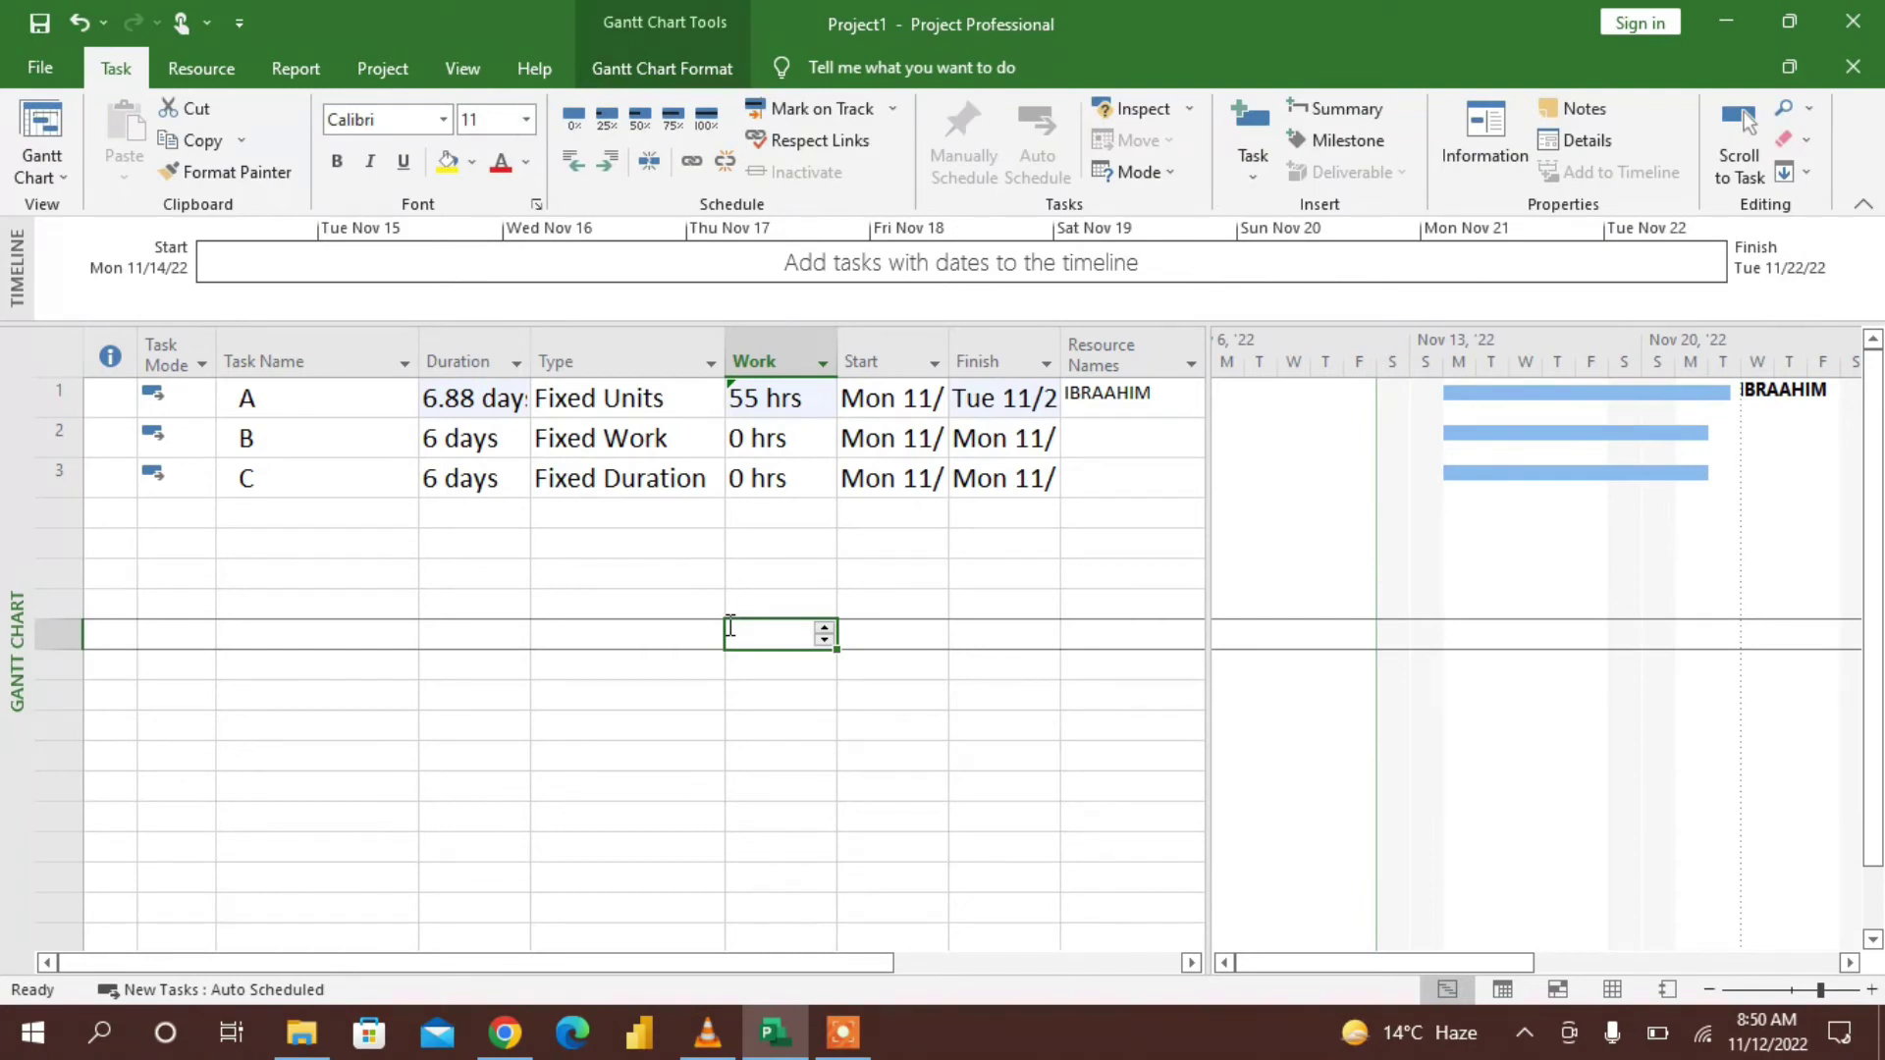
Raise task A's work further to 60 hrs and check its recalculated duration
click(817, 397)
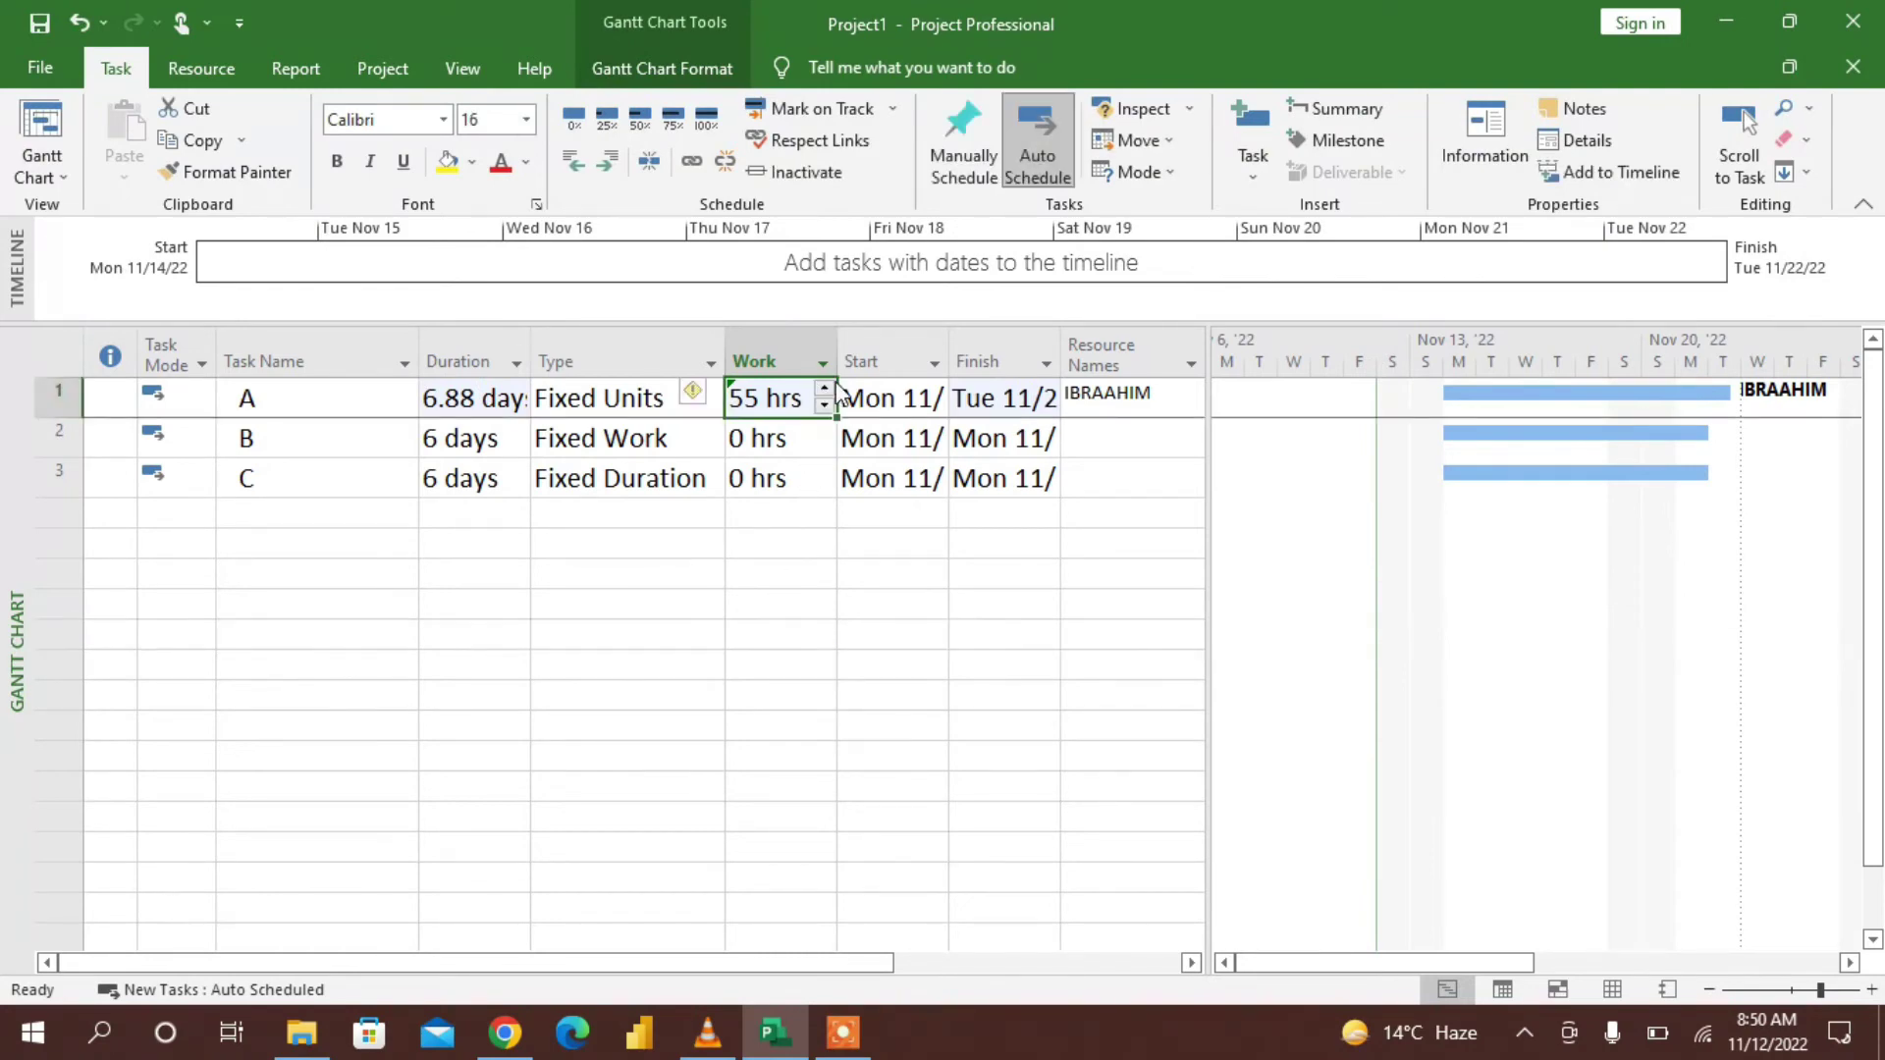
click(824, 389)
click(825, 388)
click(825, 389)
click(825, 389)
click(825, 389)
click(633, 606)
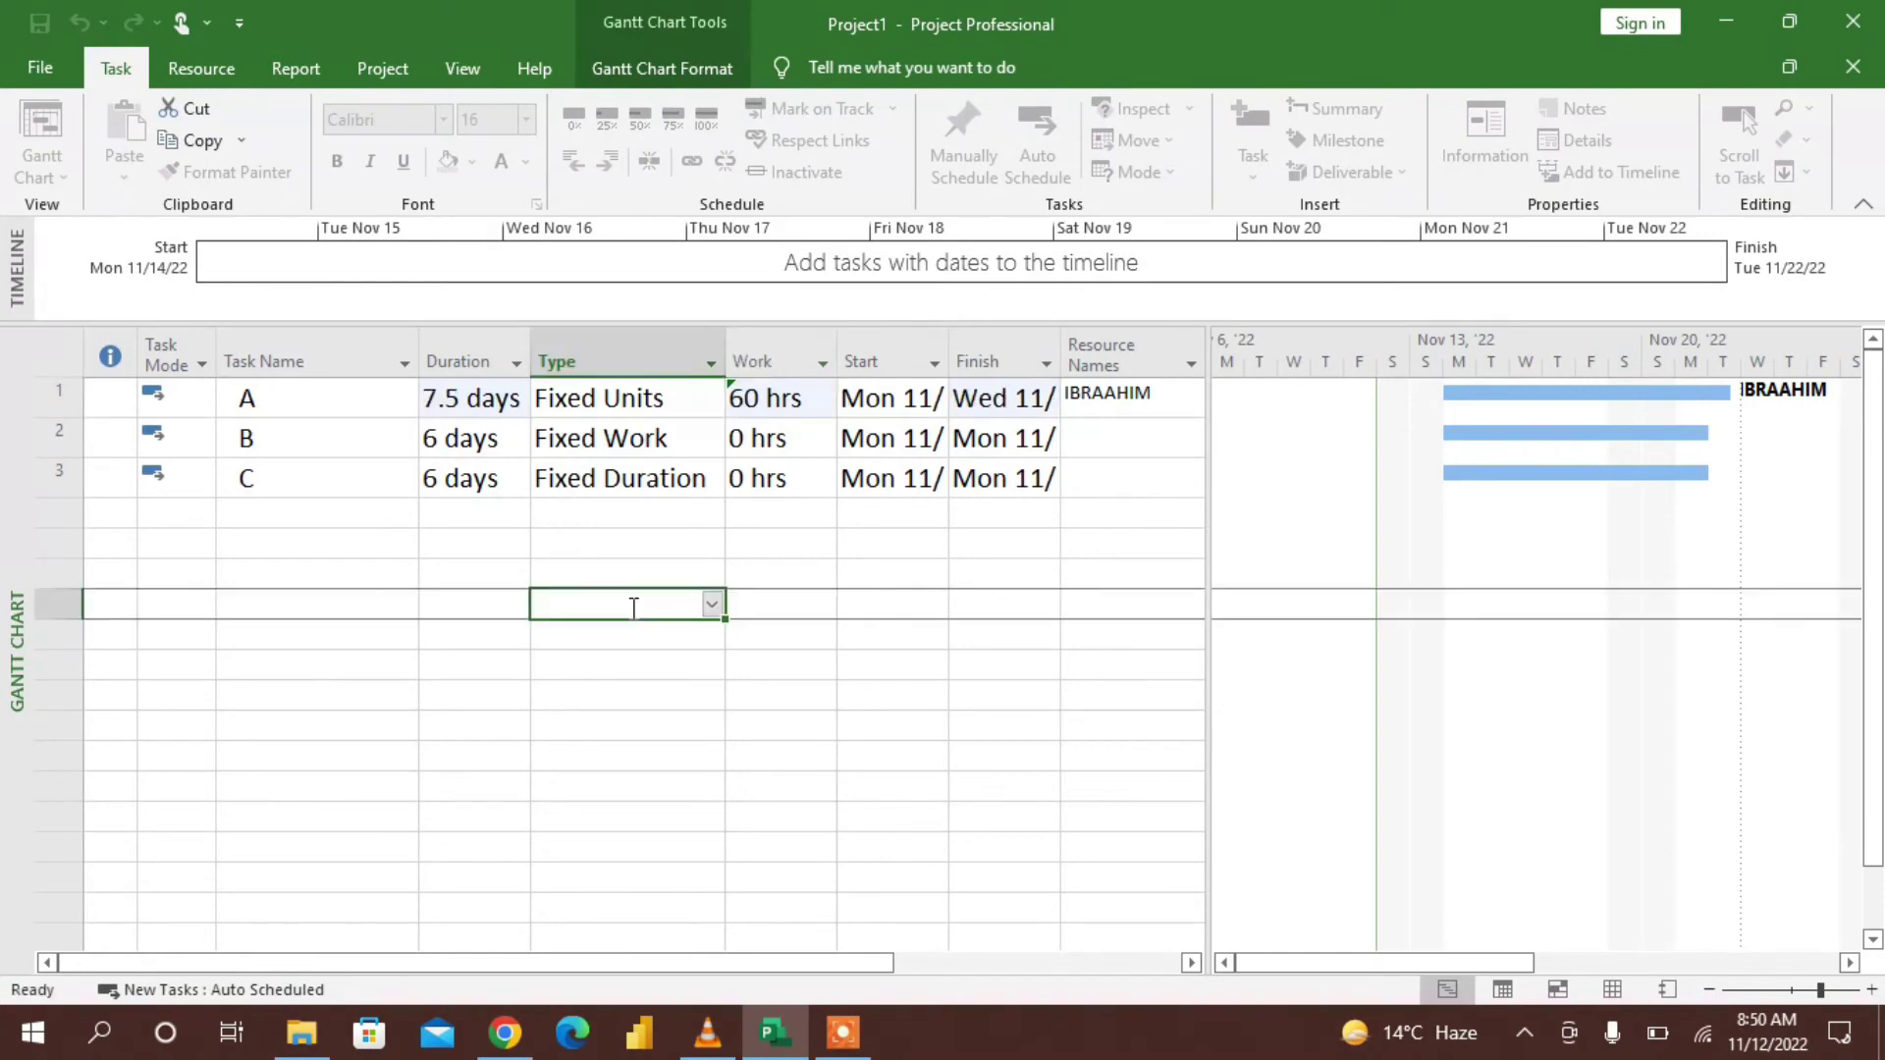
click(453, 398)
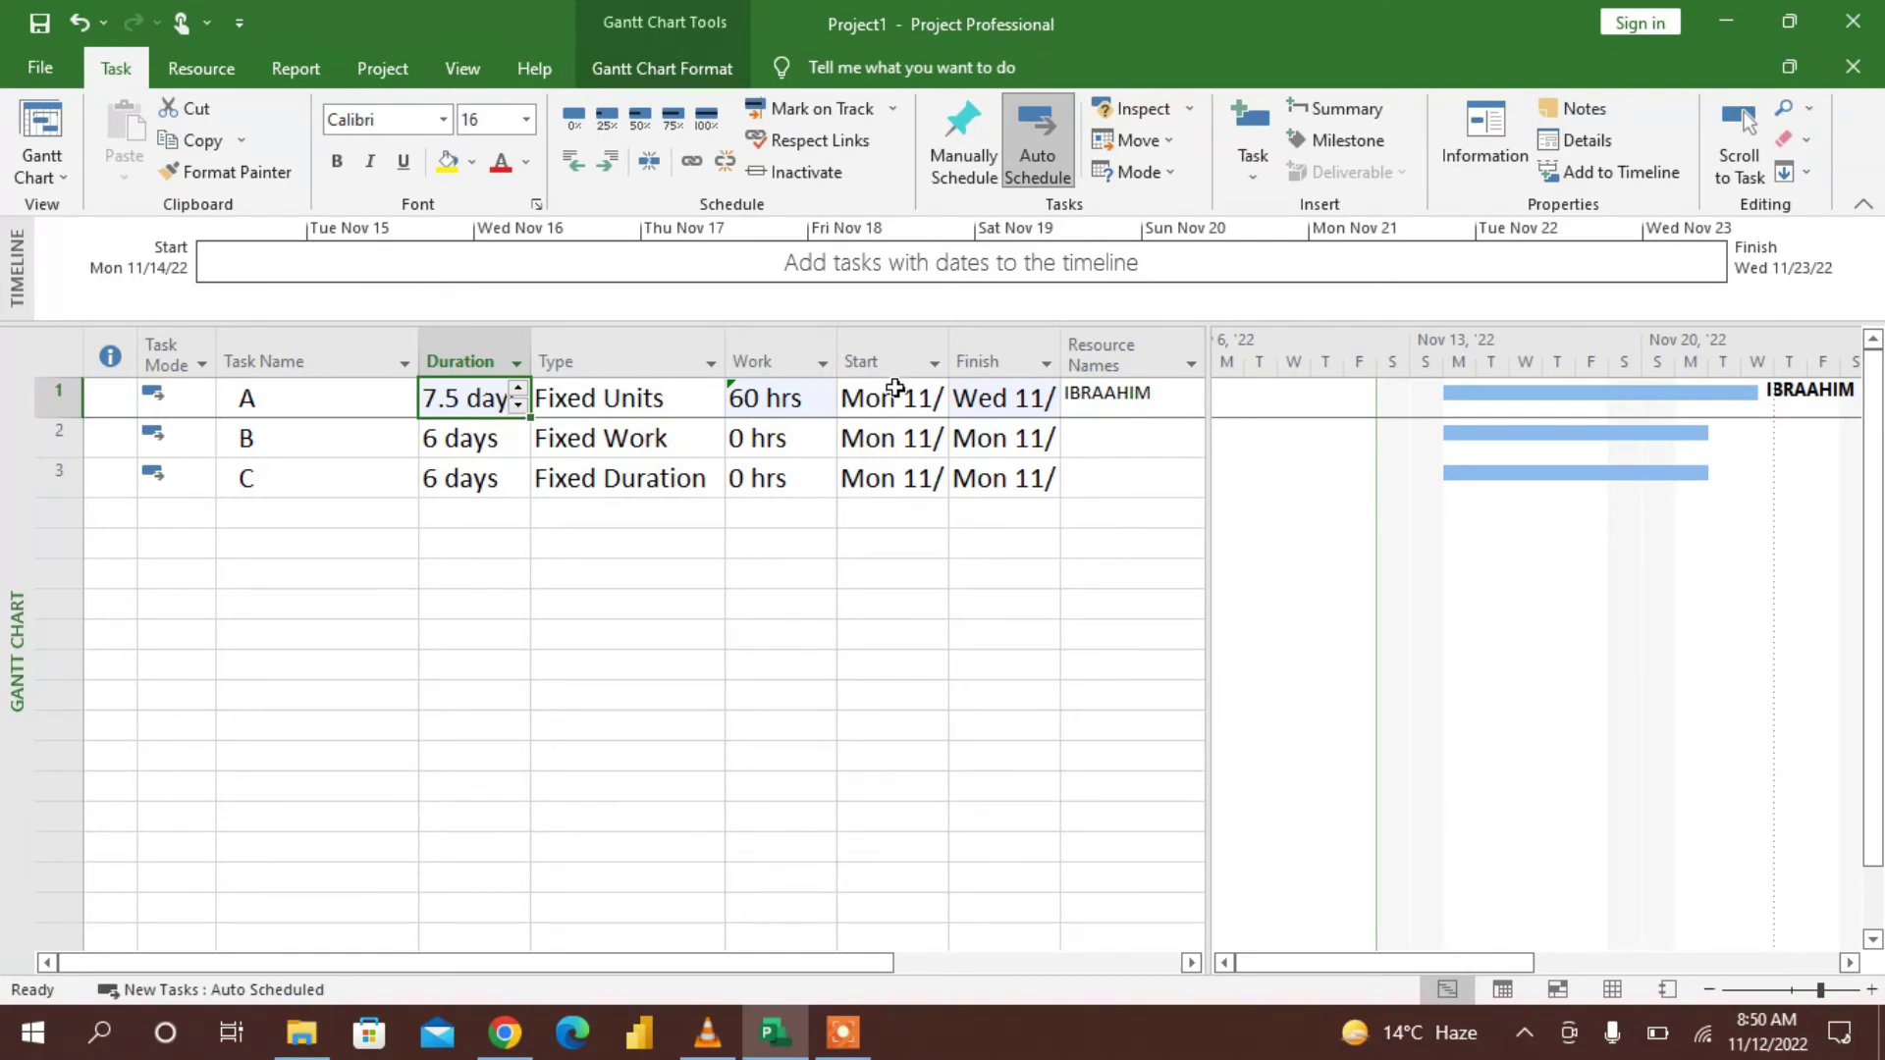
Set task A's work back to 48 hrs
click(815, 401)
click(823, 404)
click(823, 405)
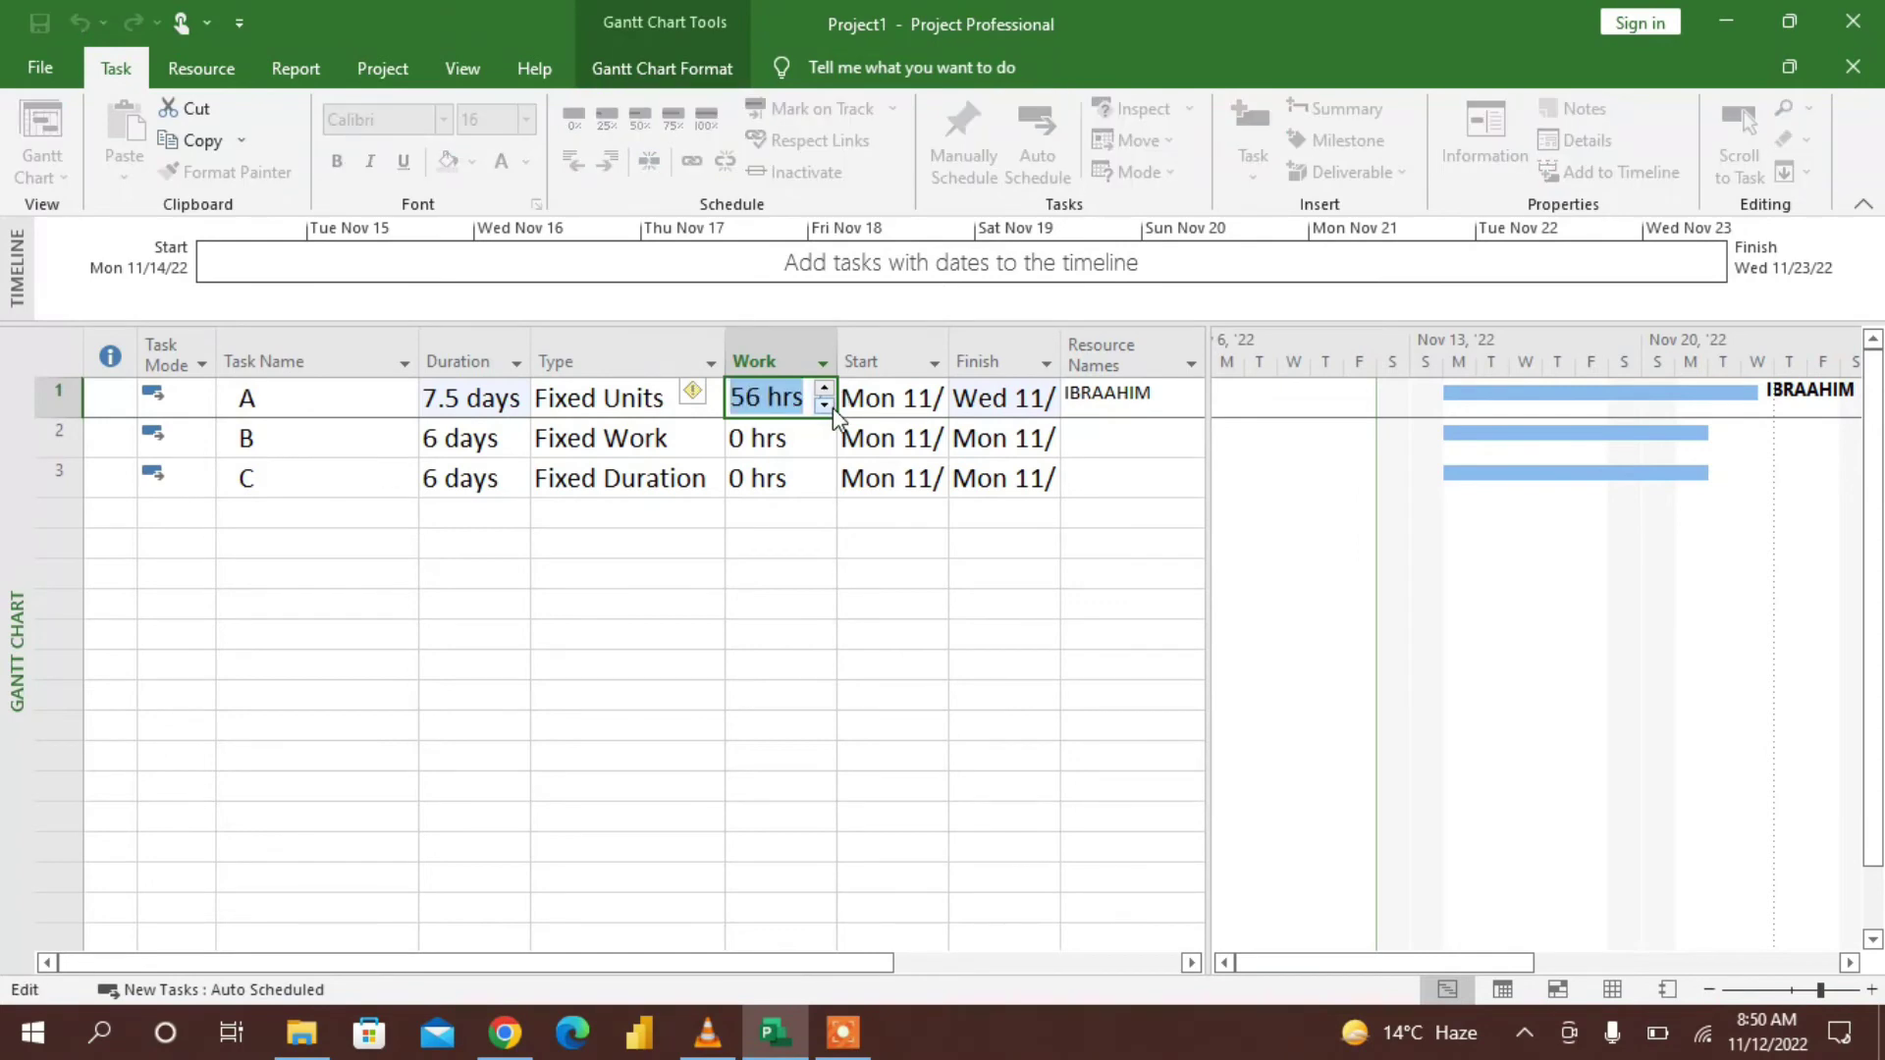
click(823, 404)
click(823, 404)
click(823, 404)
click(824, 405)
click(823, 404)
click(823, 404)
click(569, 605)
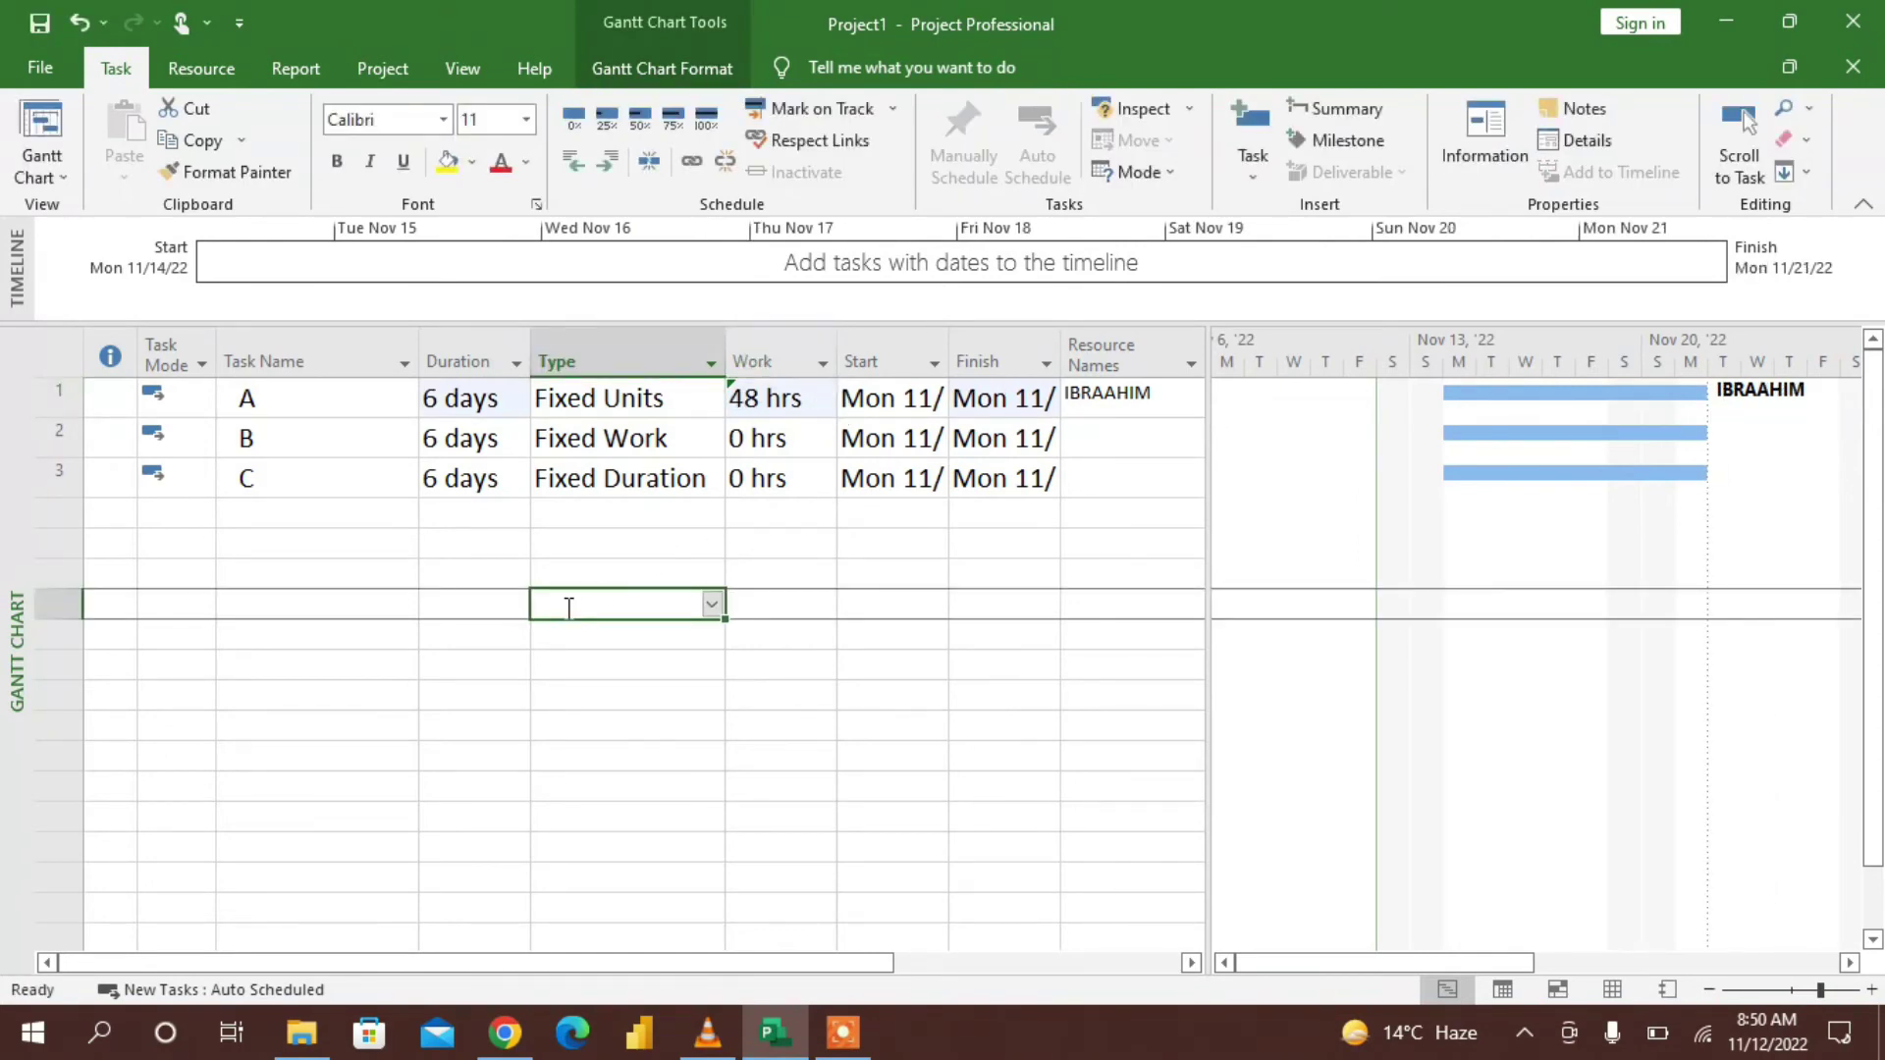
Assign task A's resource to the Fixed Work task B as well and check the indicators beside the tasks
click(1099, 435)
click(1193, 438)
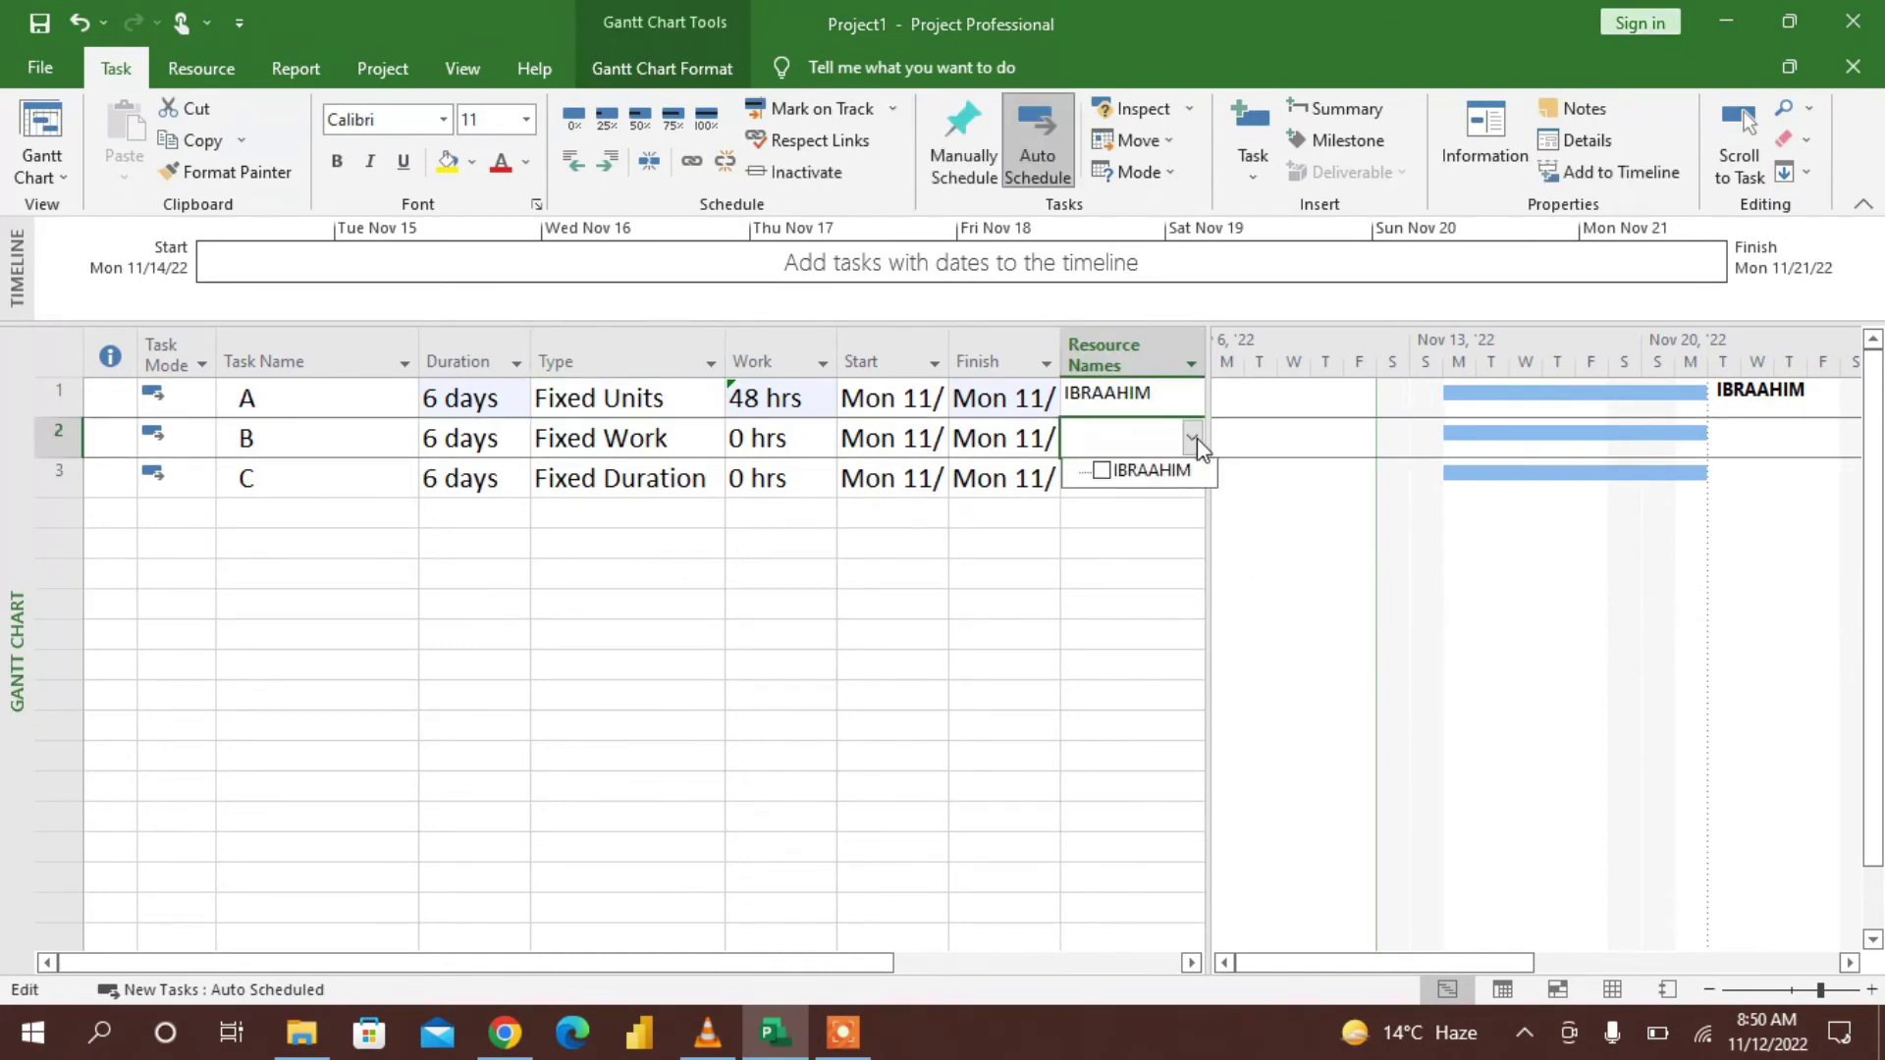
click(1128, 473)
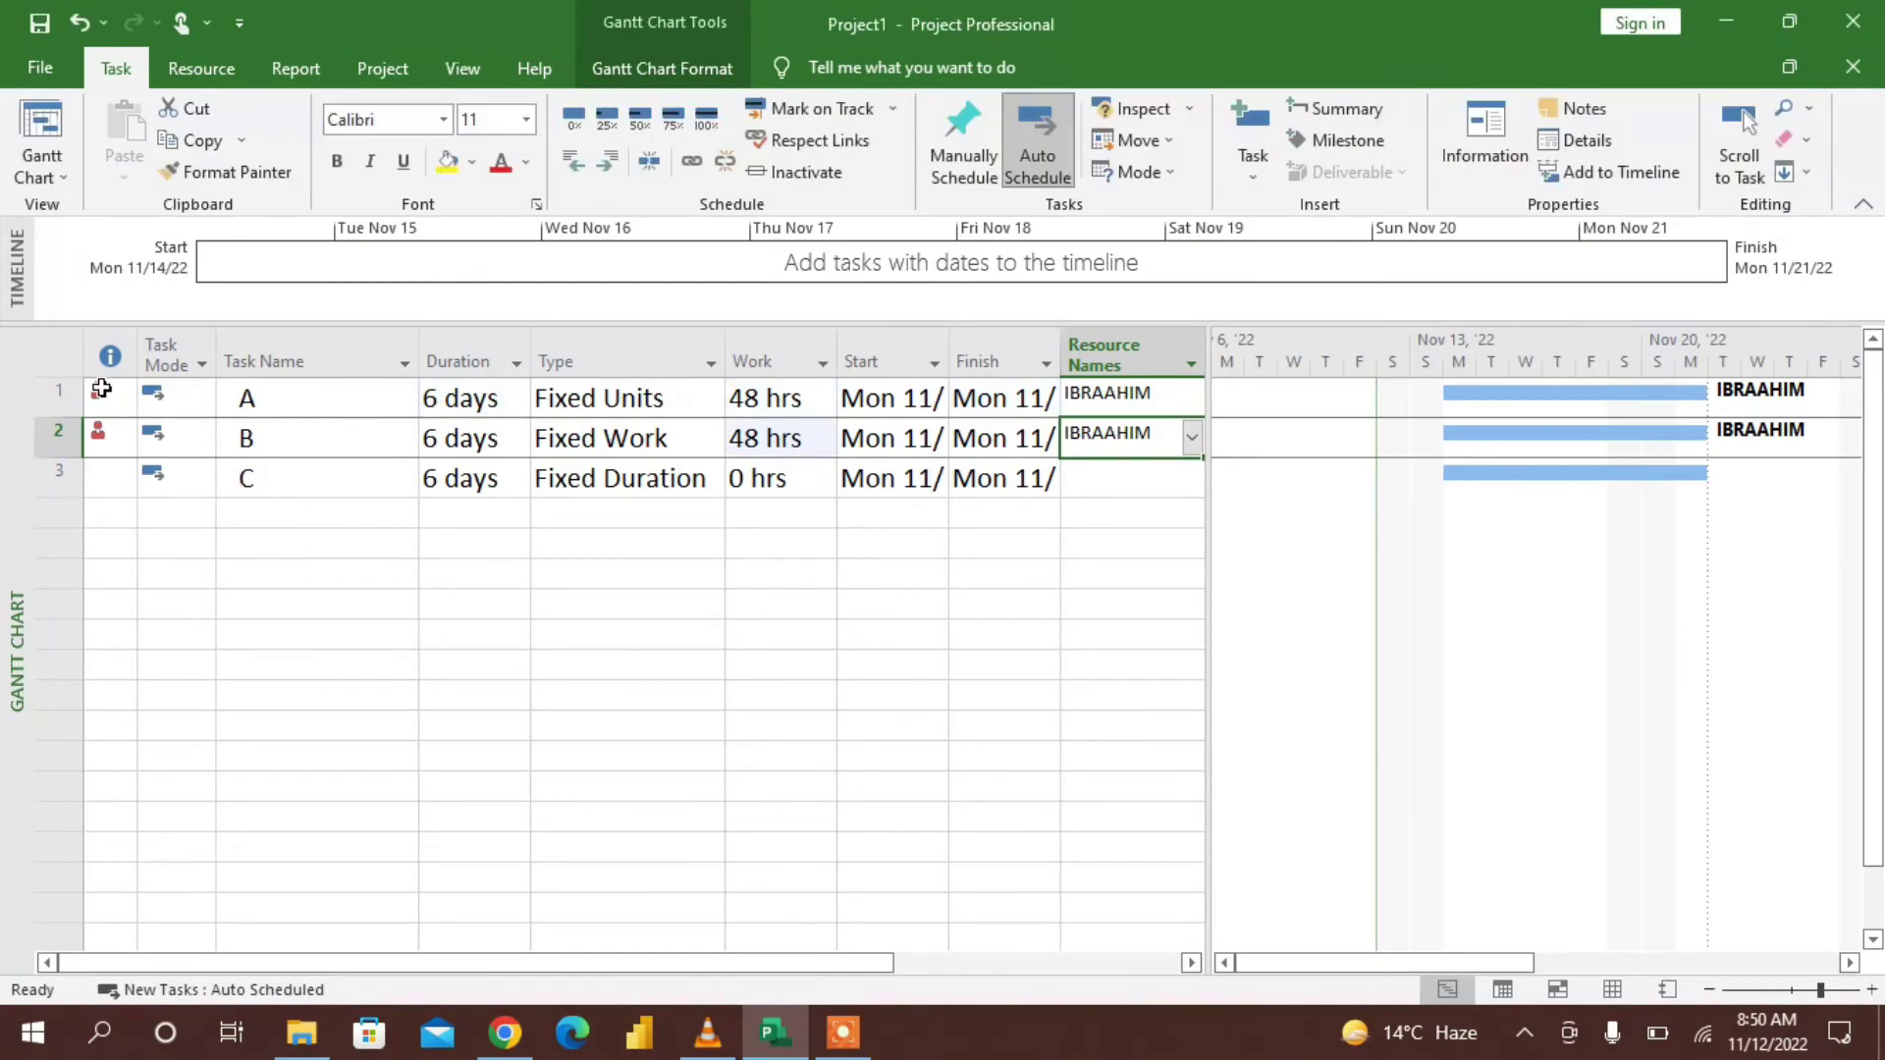
mouse_move(101, 392)
Remove the shared resource from task B
click(1192, 438)
click(1101, 471)
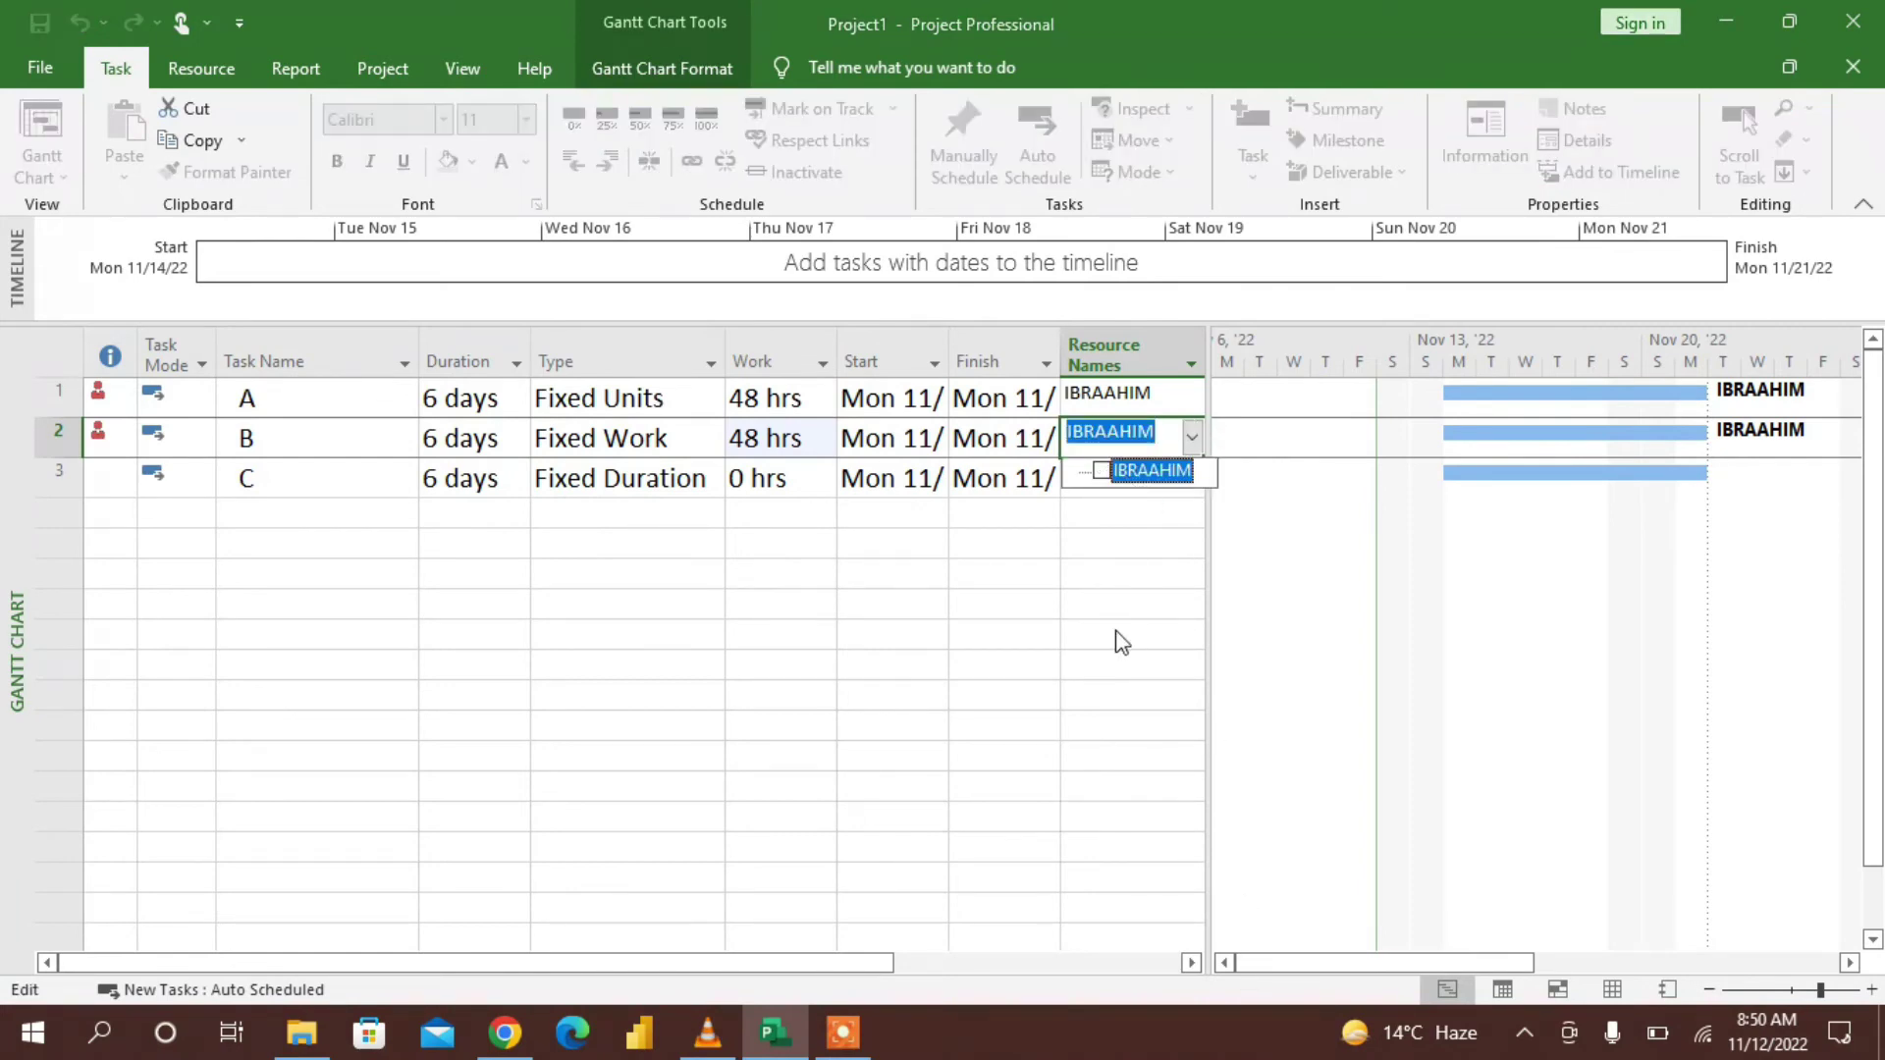
key(Return)
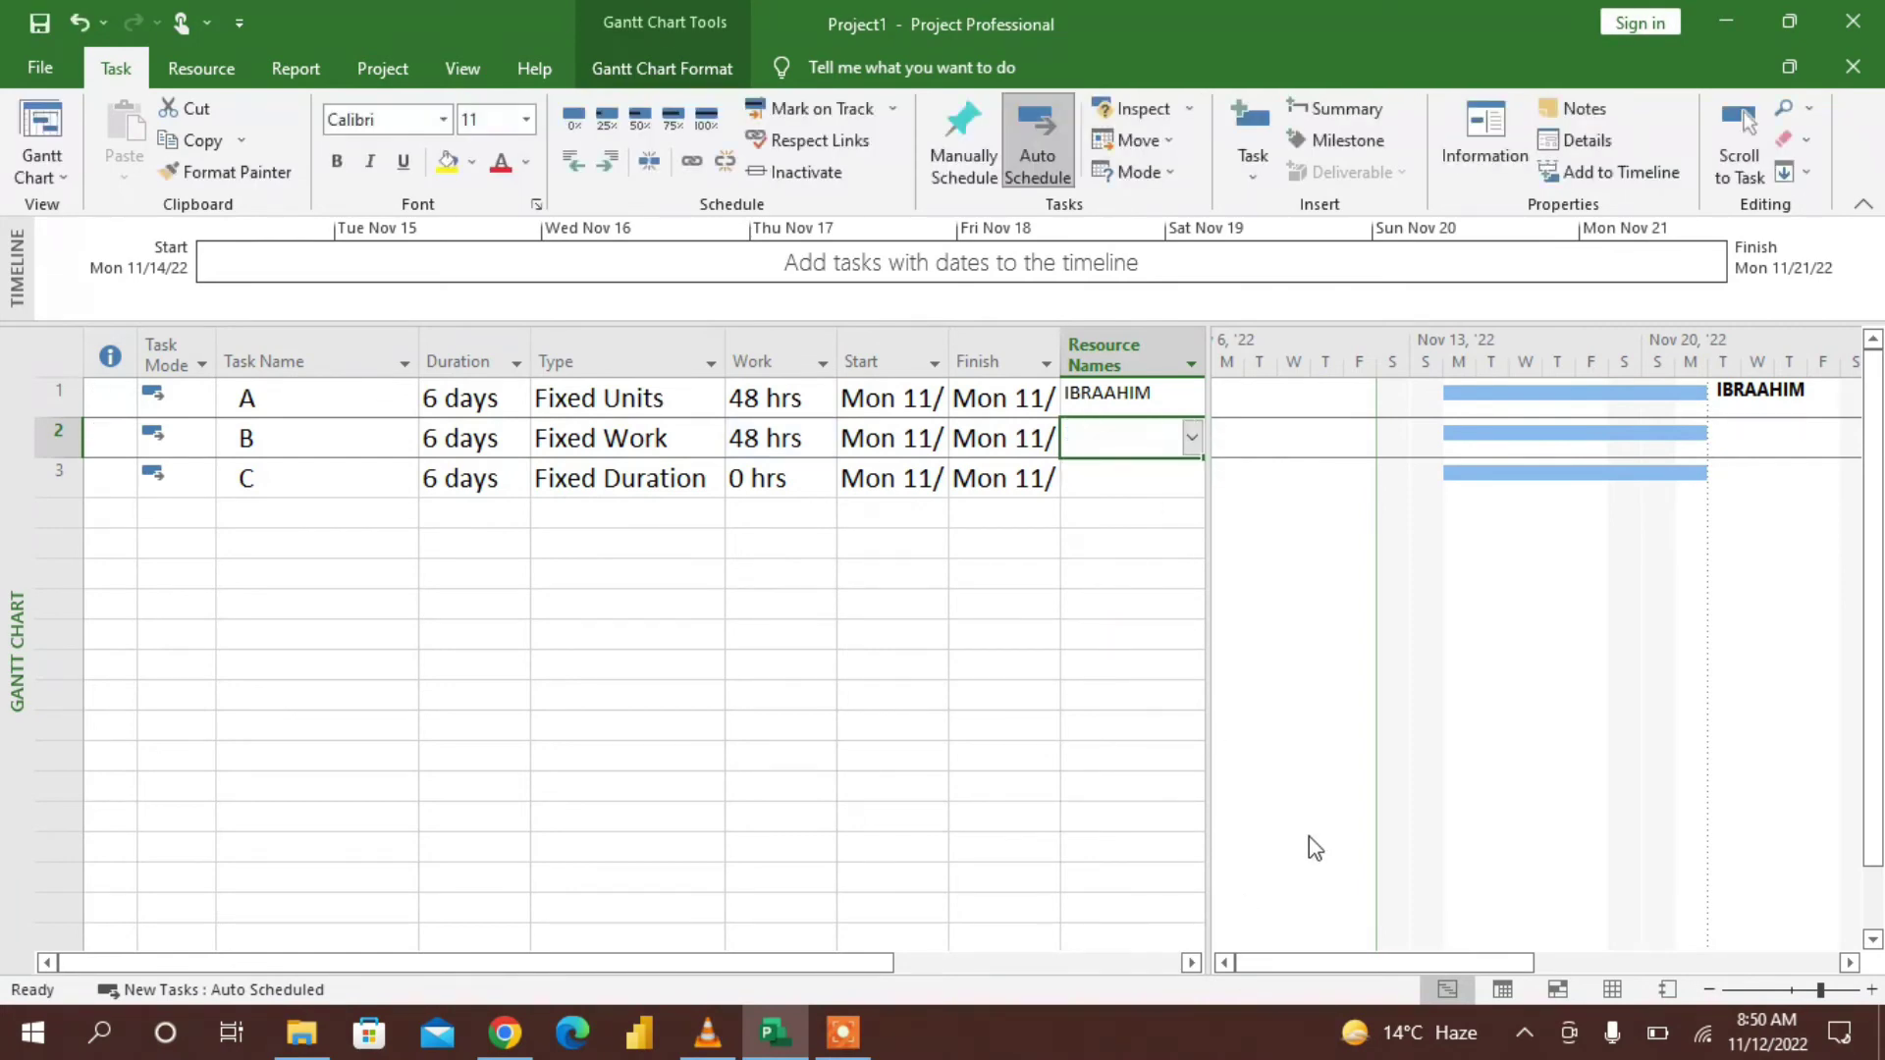
Add a second resource by name in the Resource Sheet, with a standard rate of $100.00/hr
click(1445, 987)
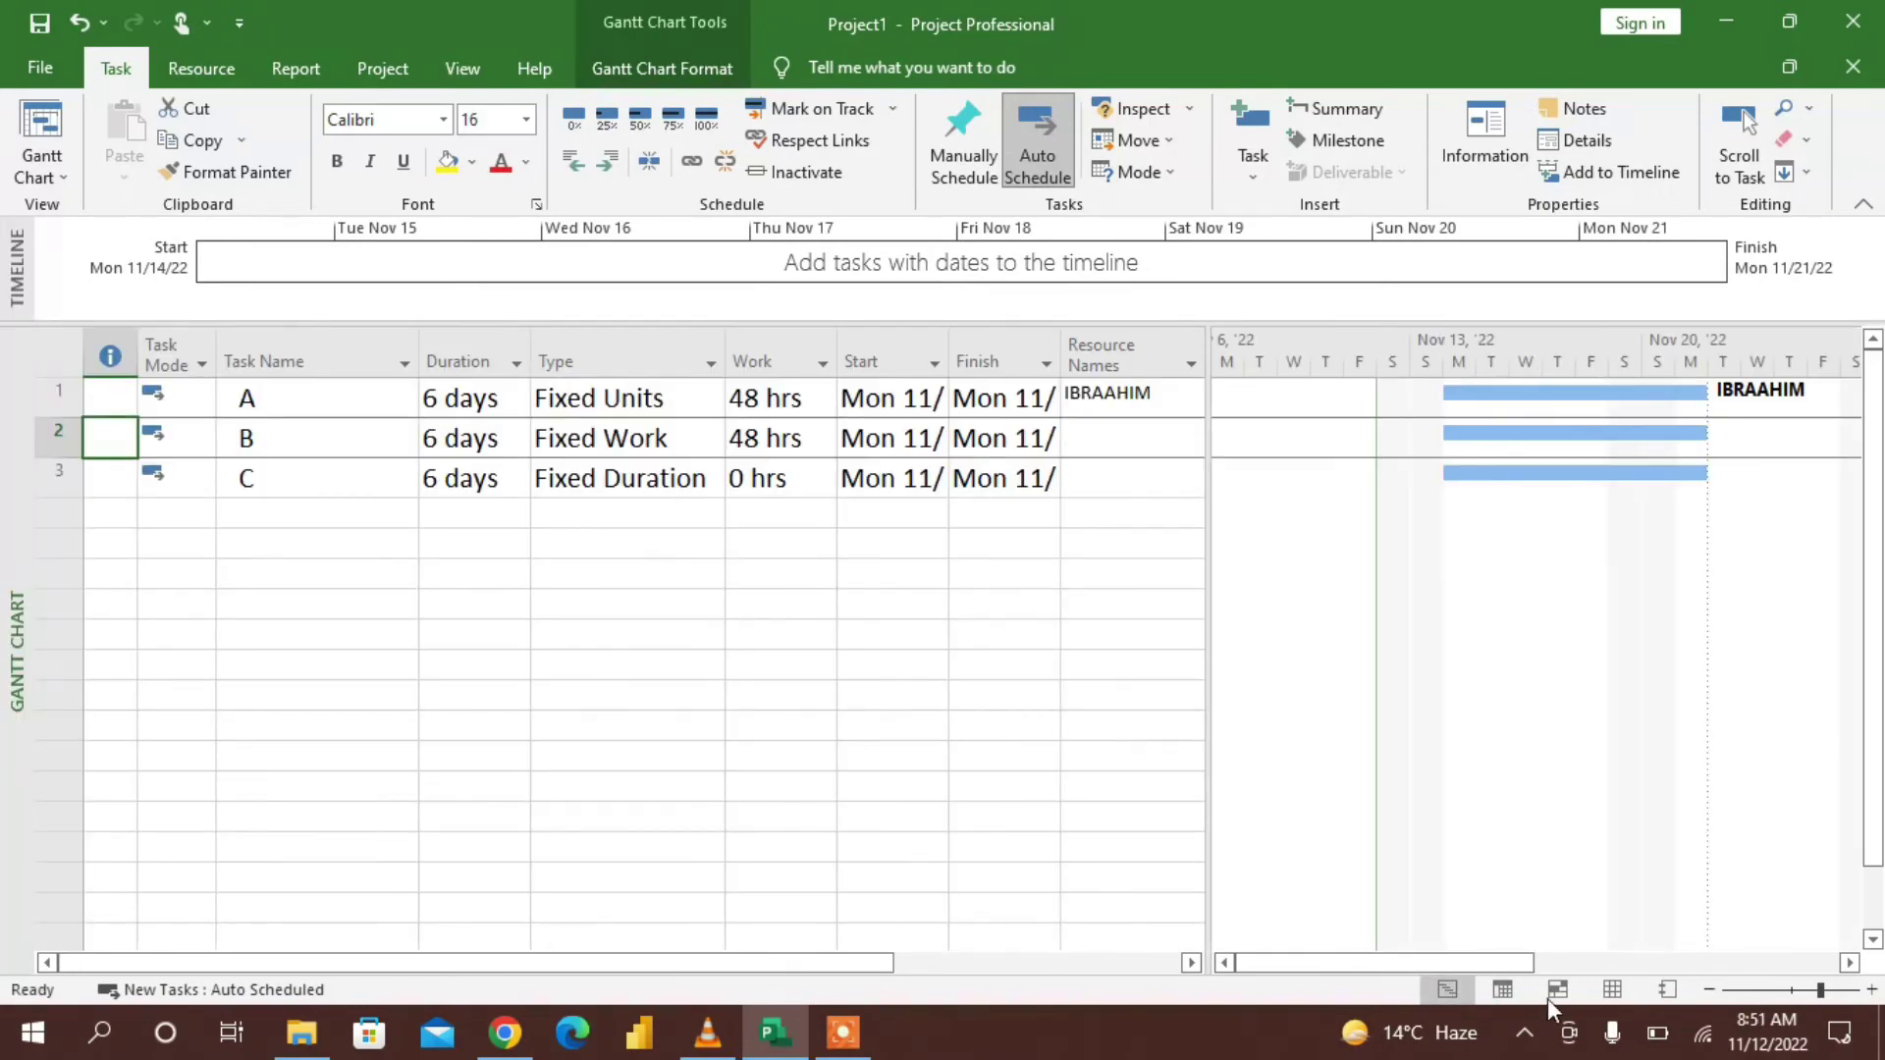
click(1606, 991)
click(209, 394)
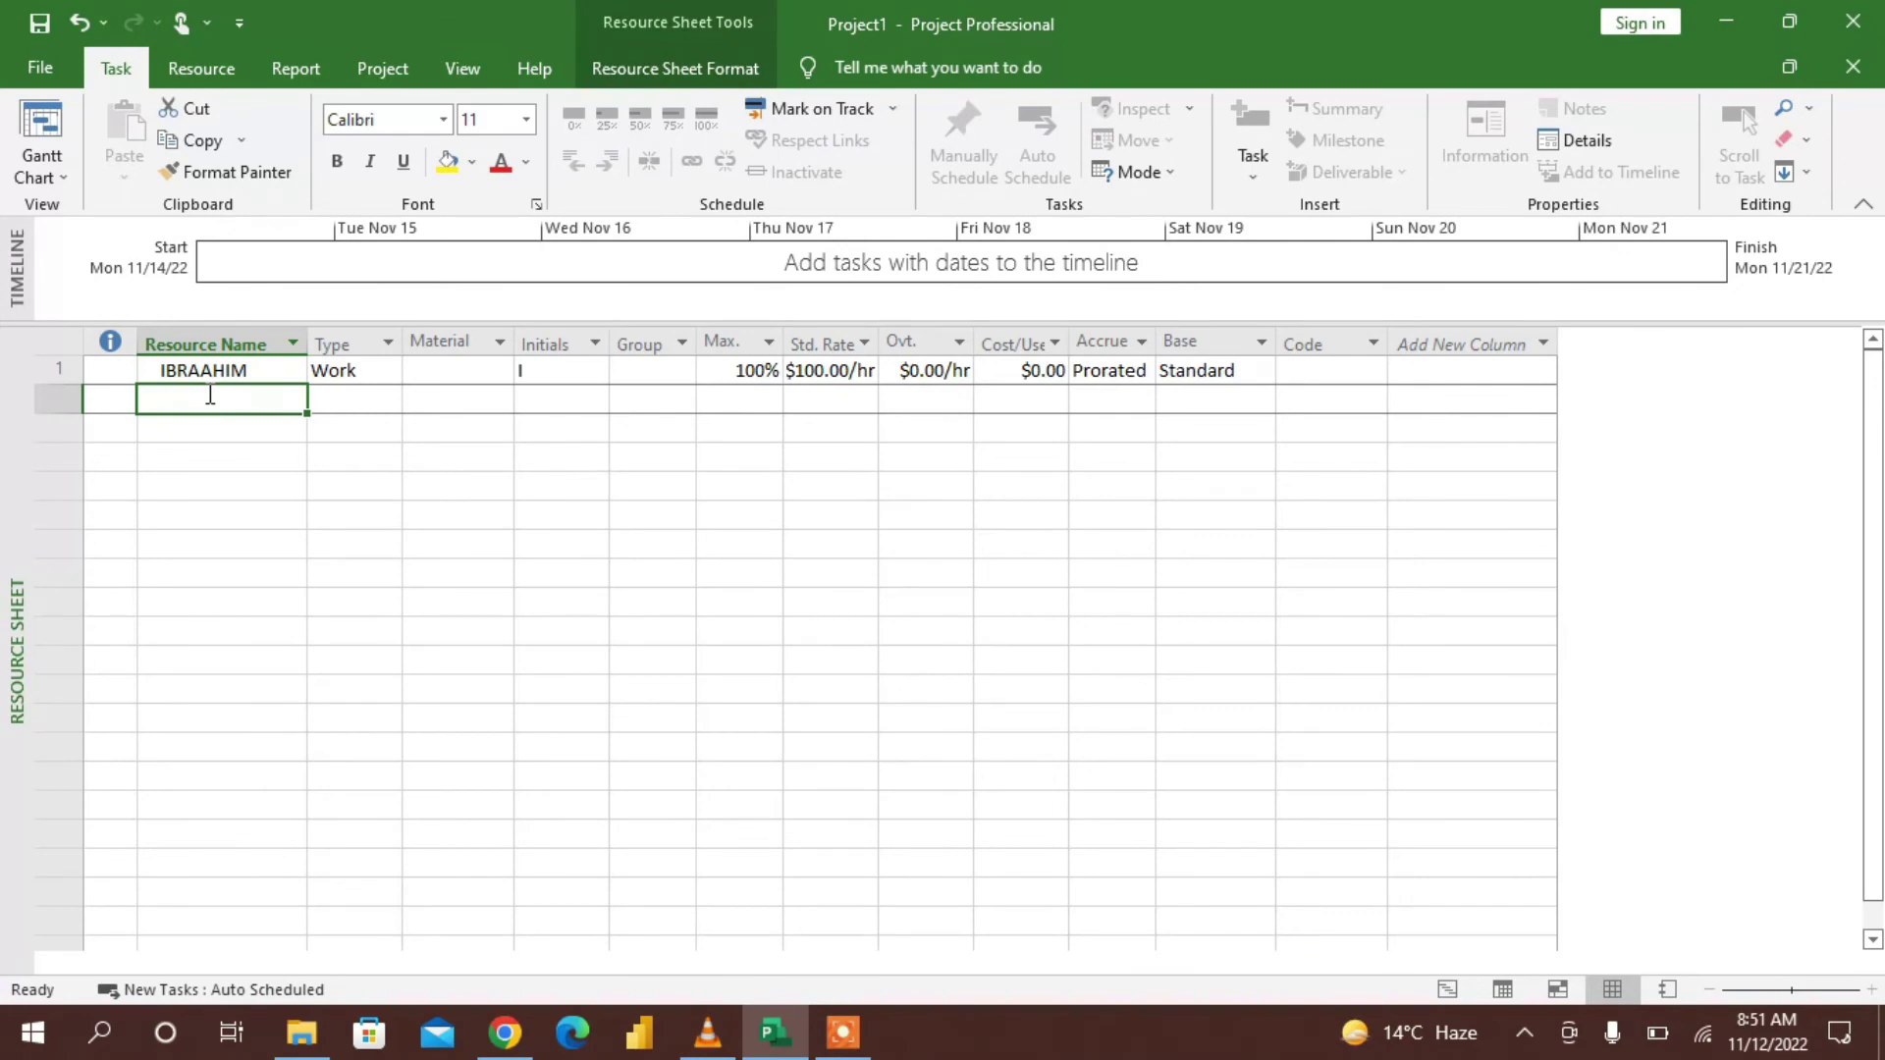
text(R)
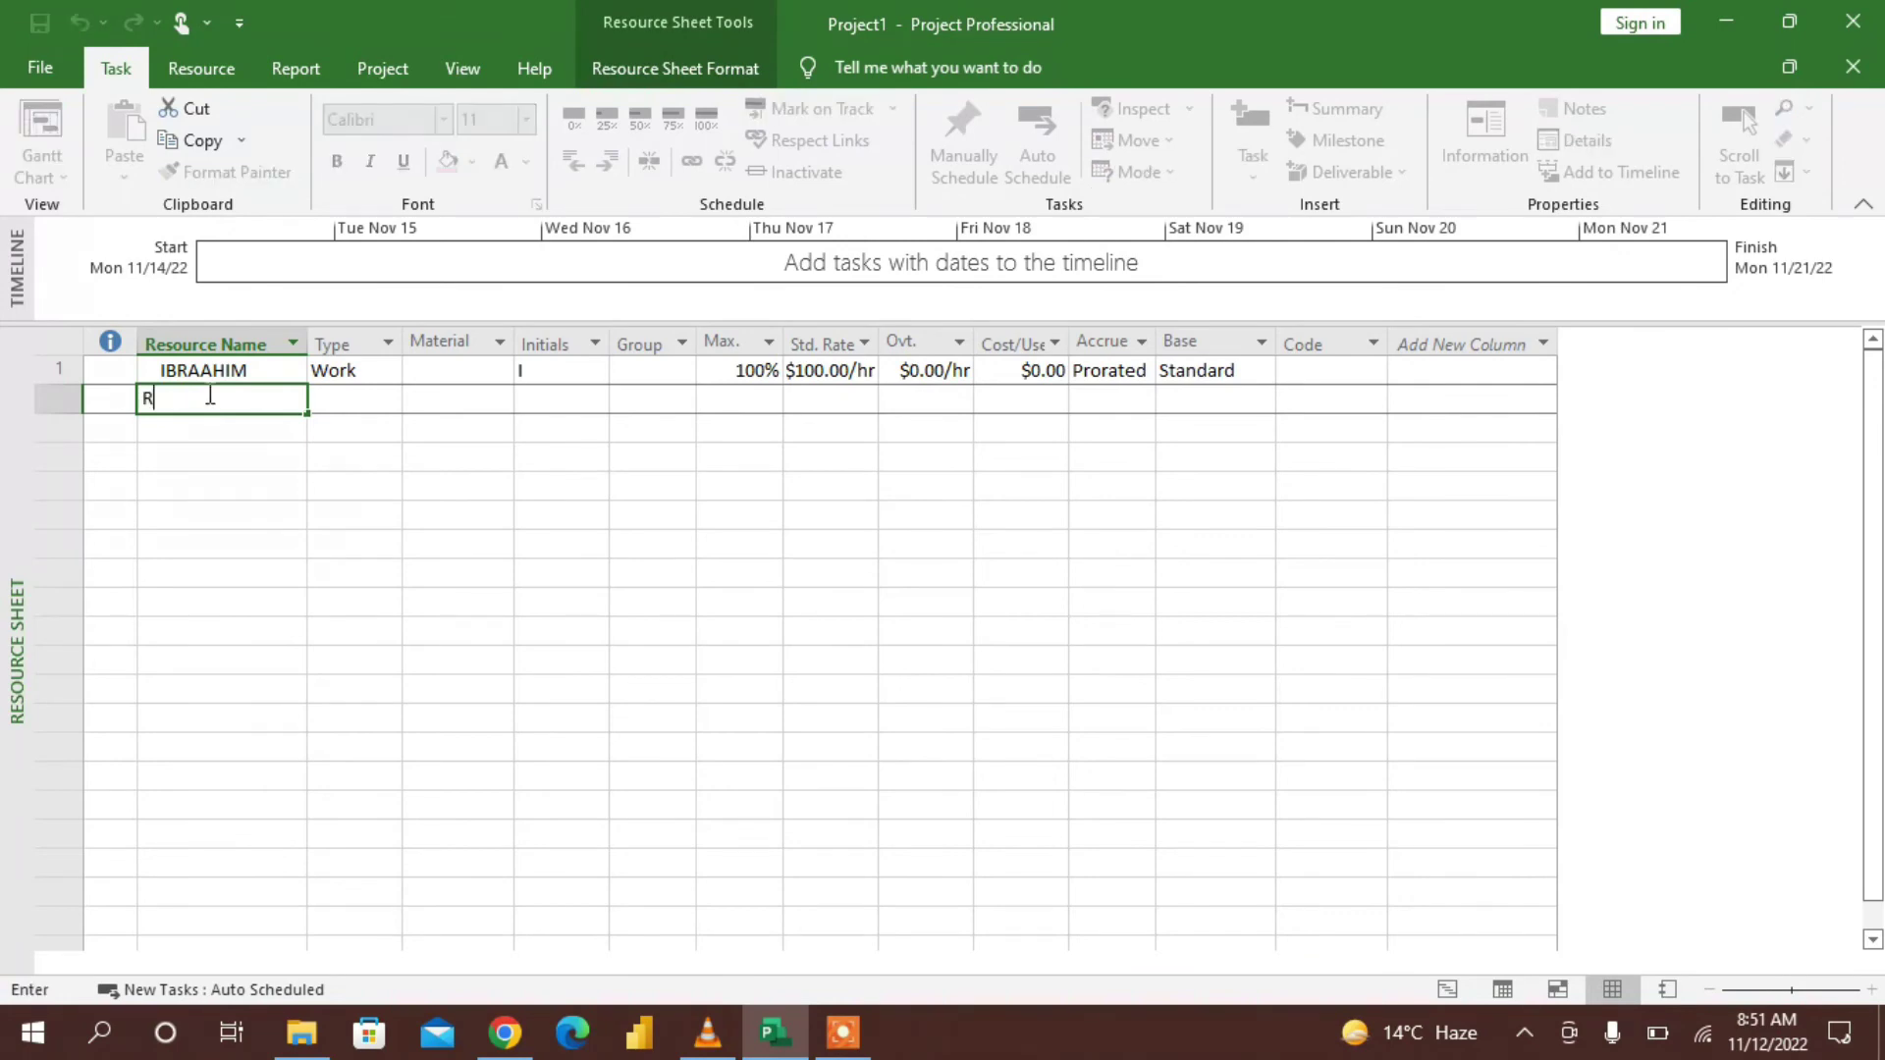
text(IDWAAN)
click(292, 504)
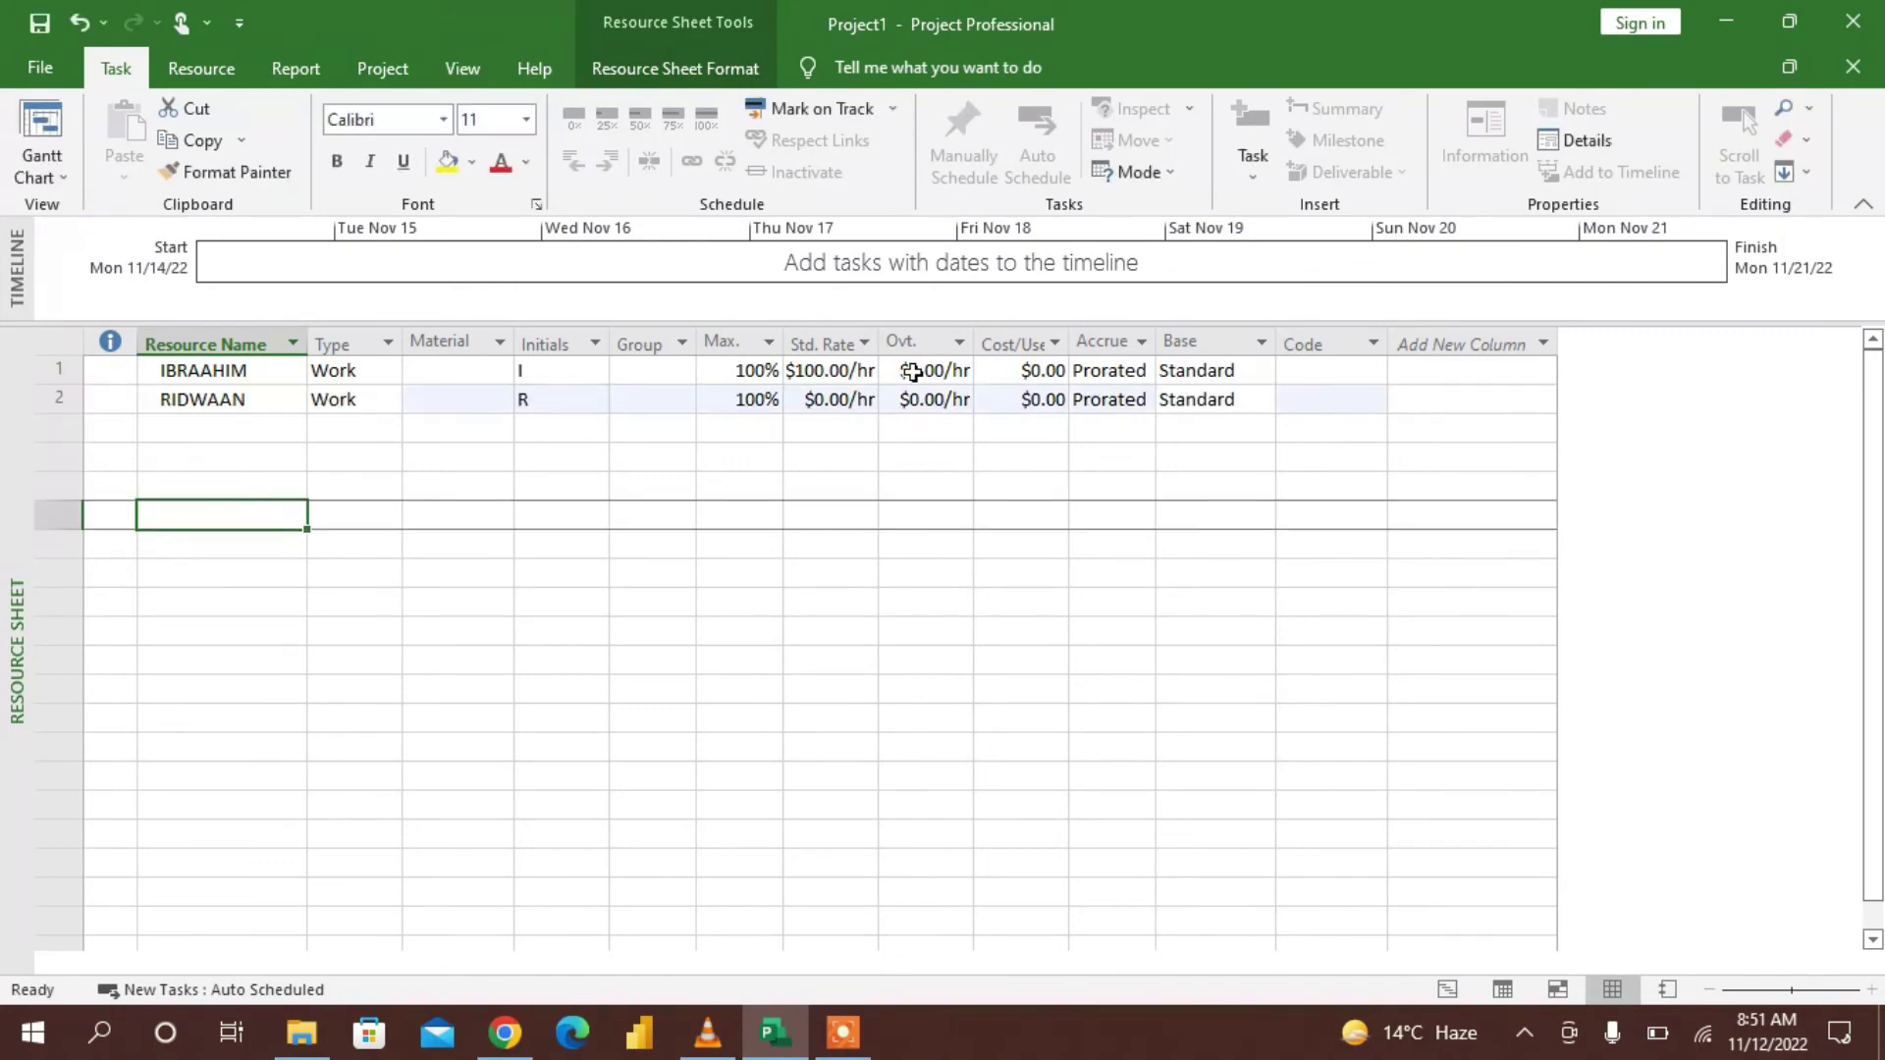
click(824, 402)
text(100)
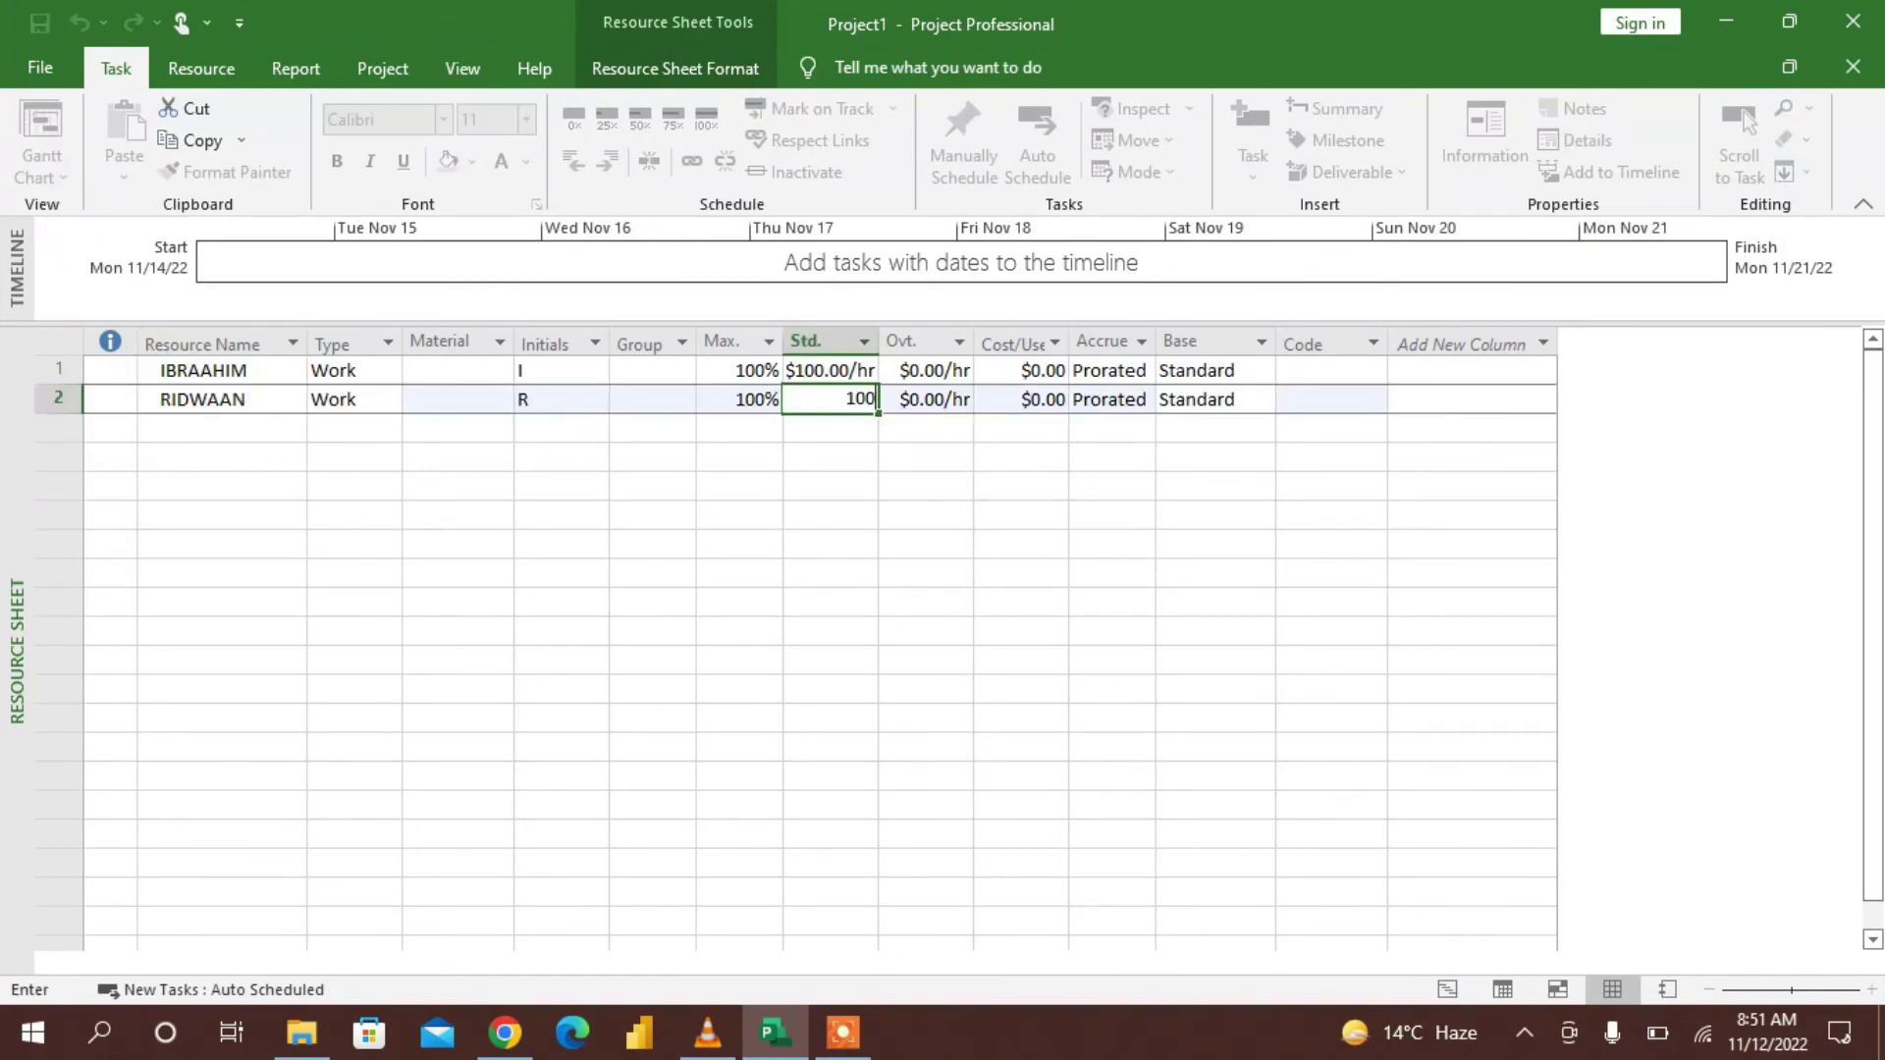
key(Return)
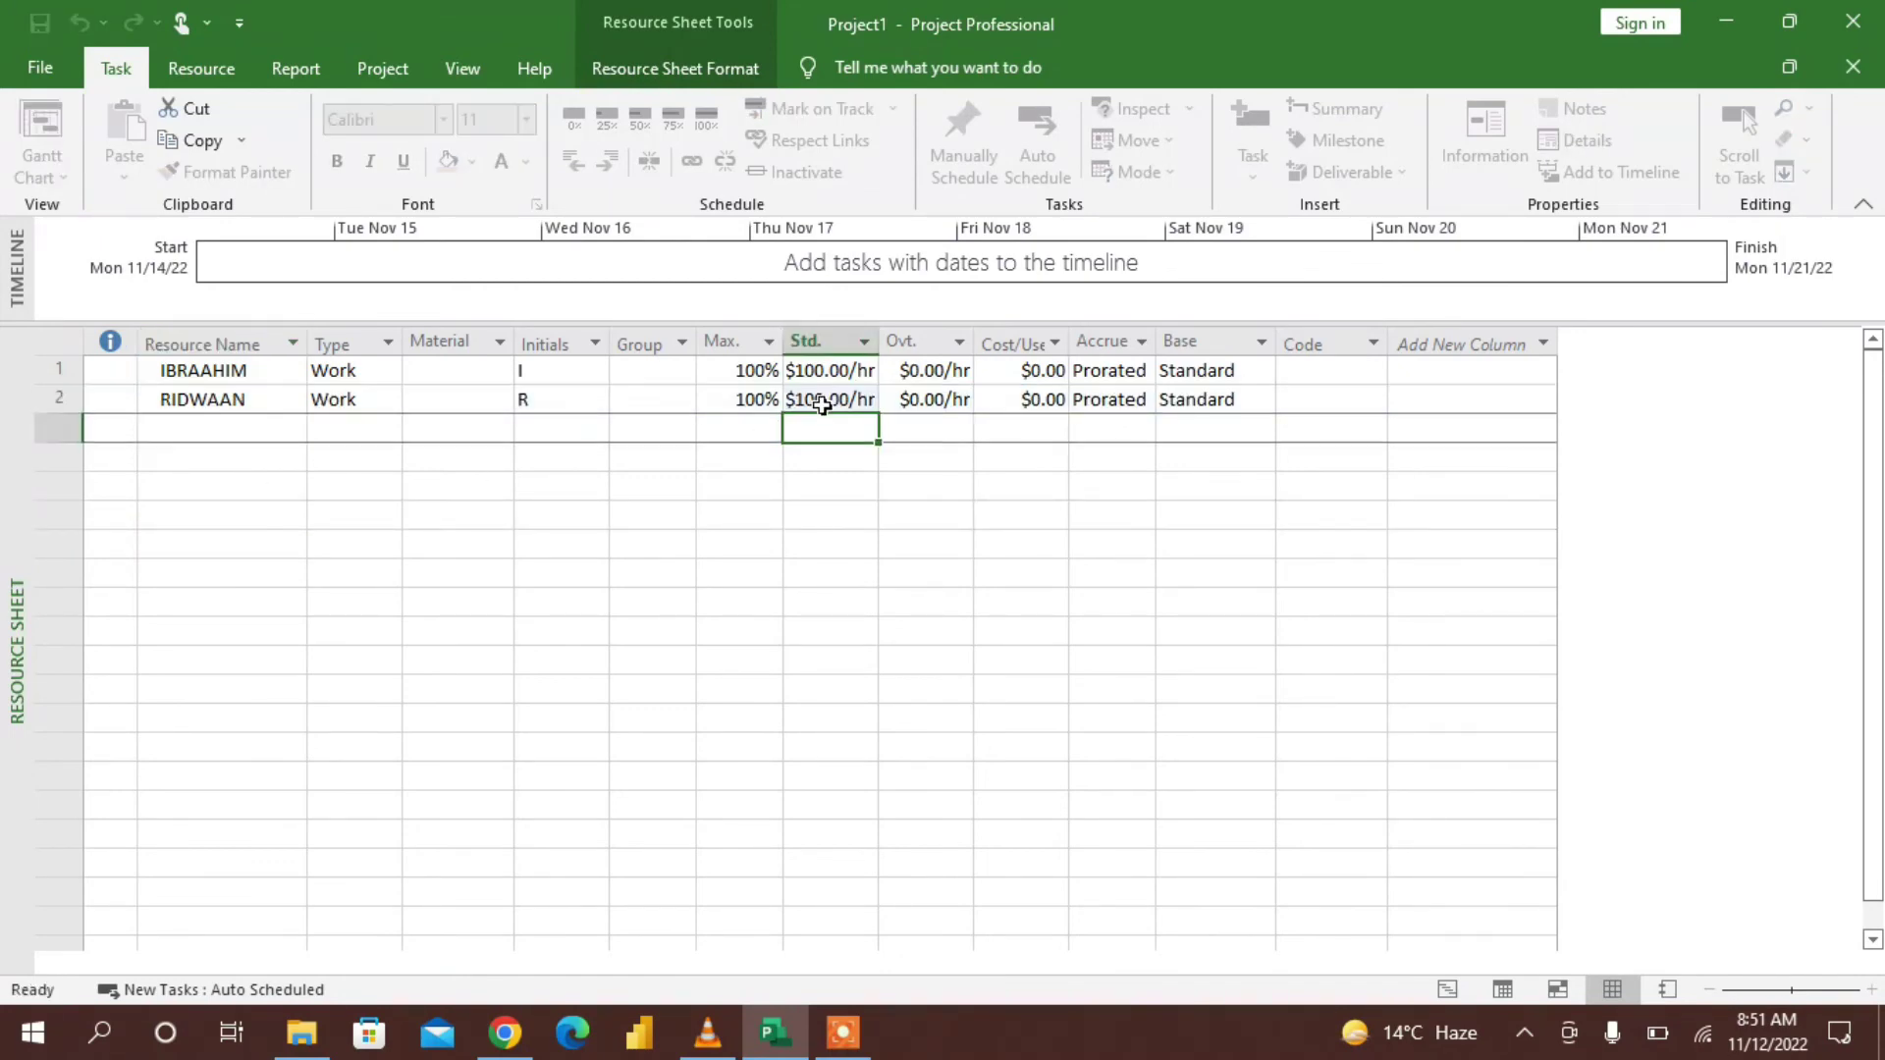
Return to the Gantt Chart and assign the second resource to the Fixed Work task B
click(1437, 990)
click(1175, 444)
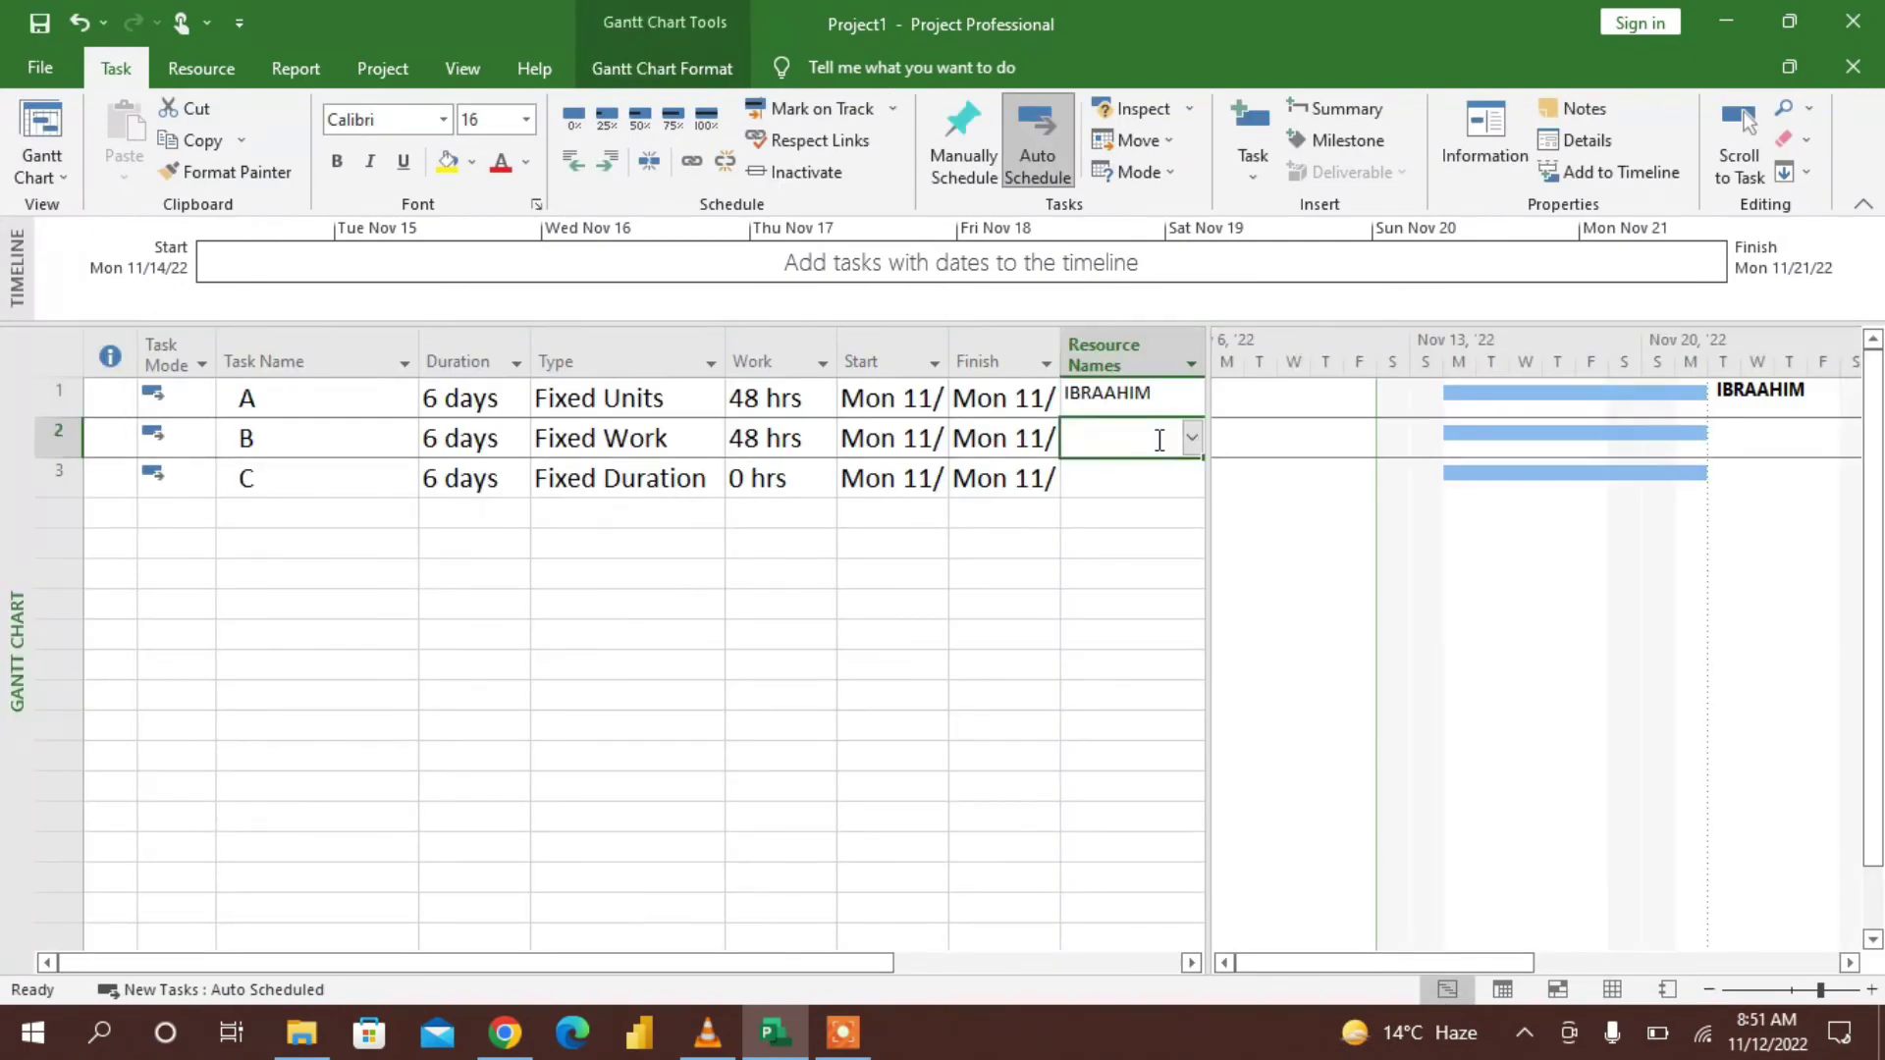
click(1193, 437)
click(1143, 495)
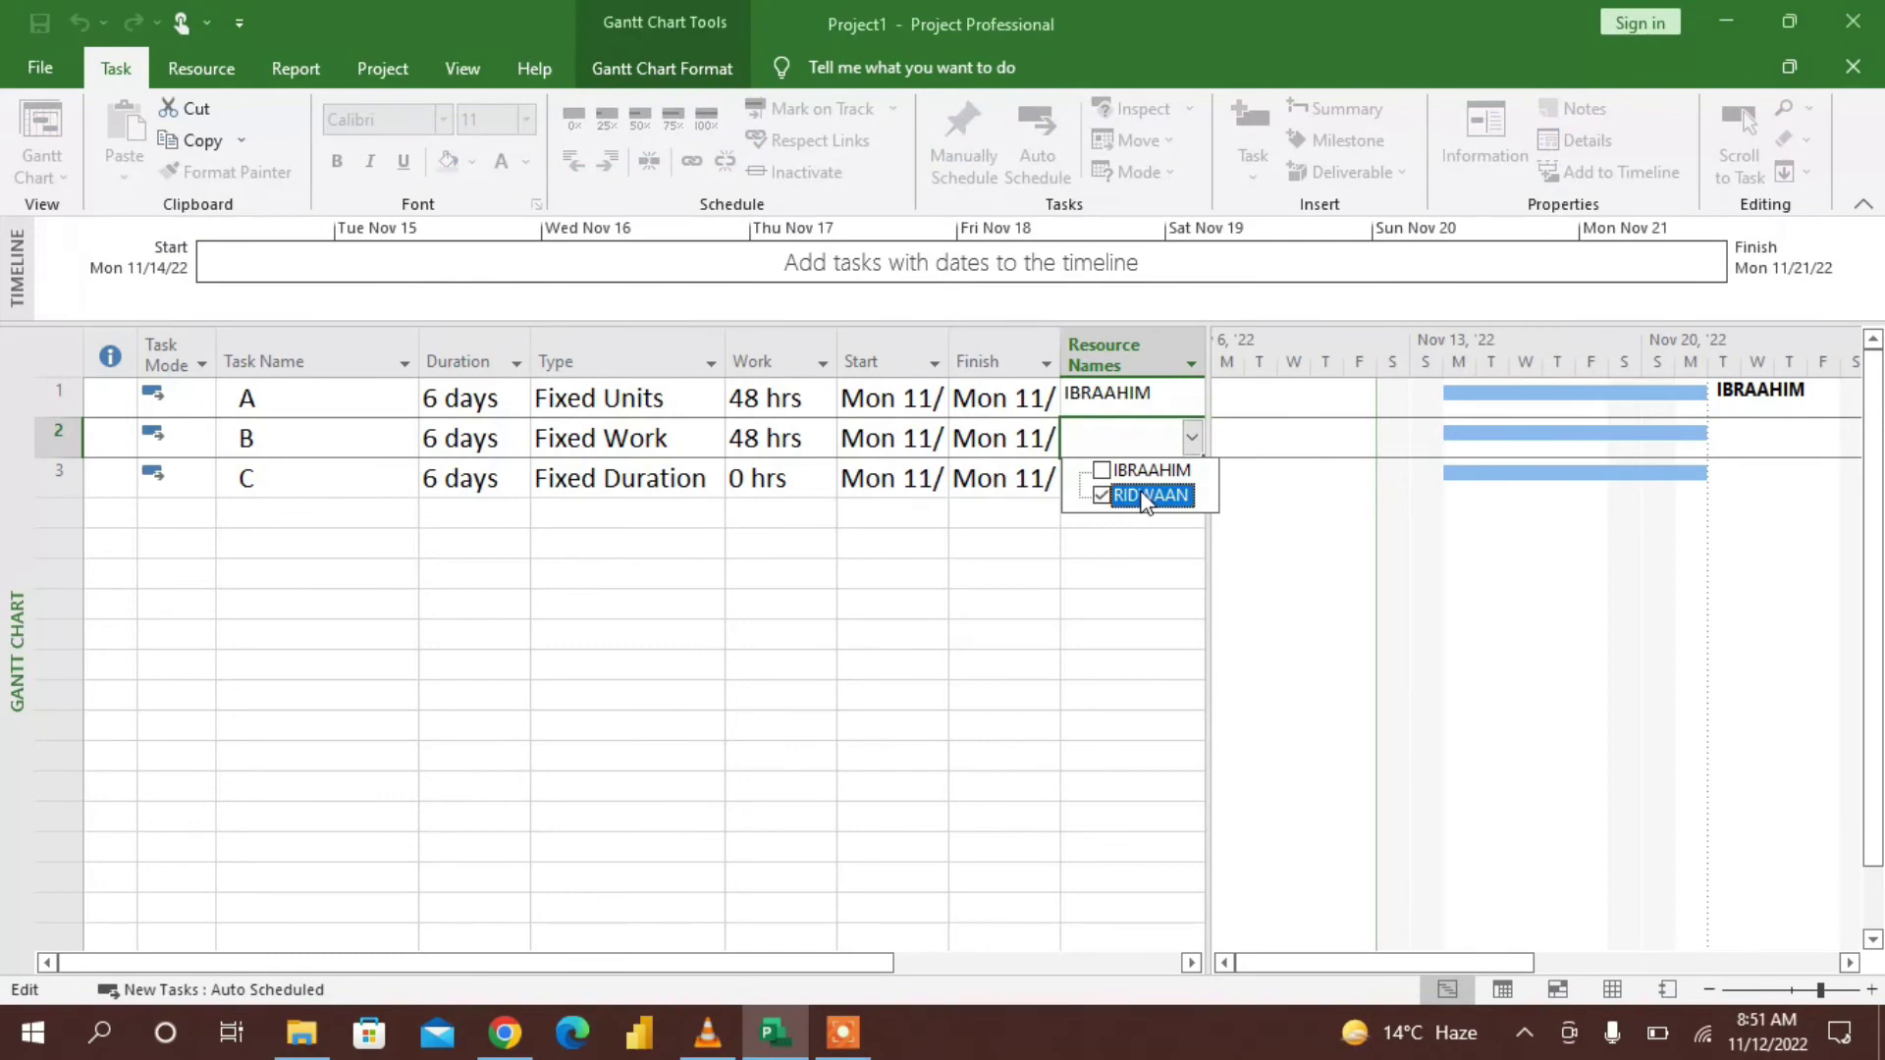
key(Return)
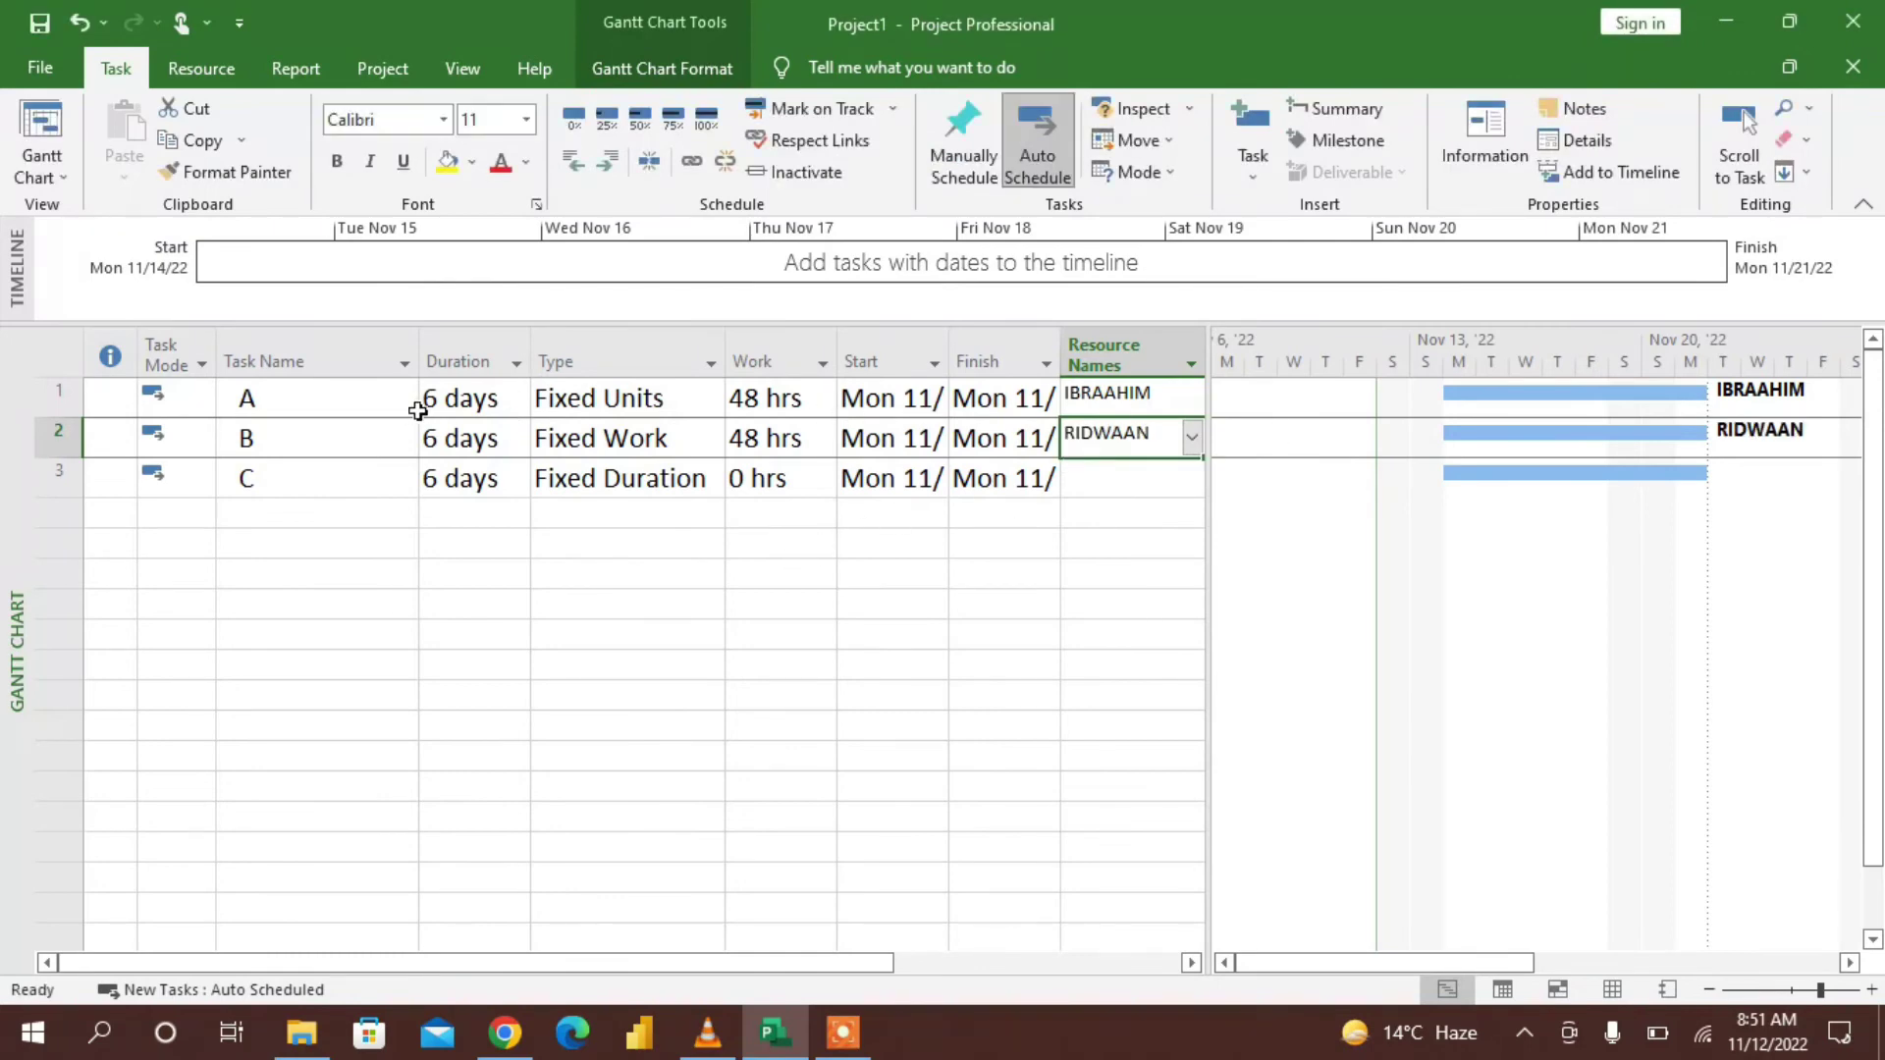
click(594, 611)
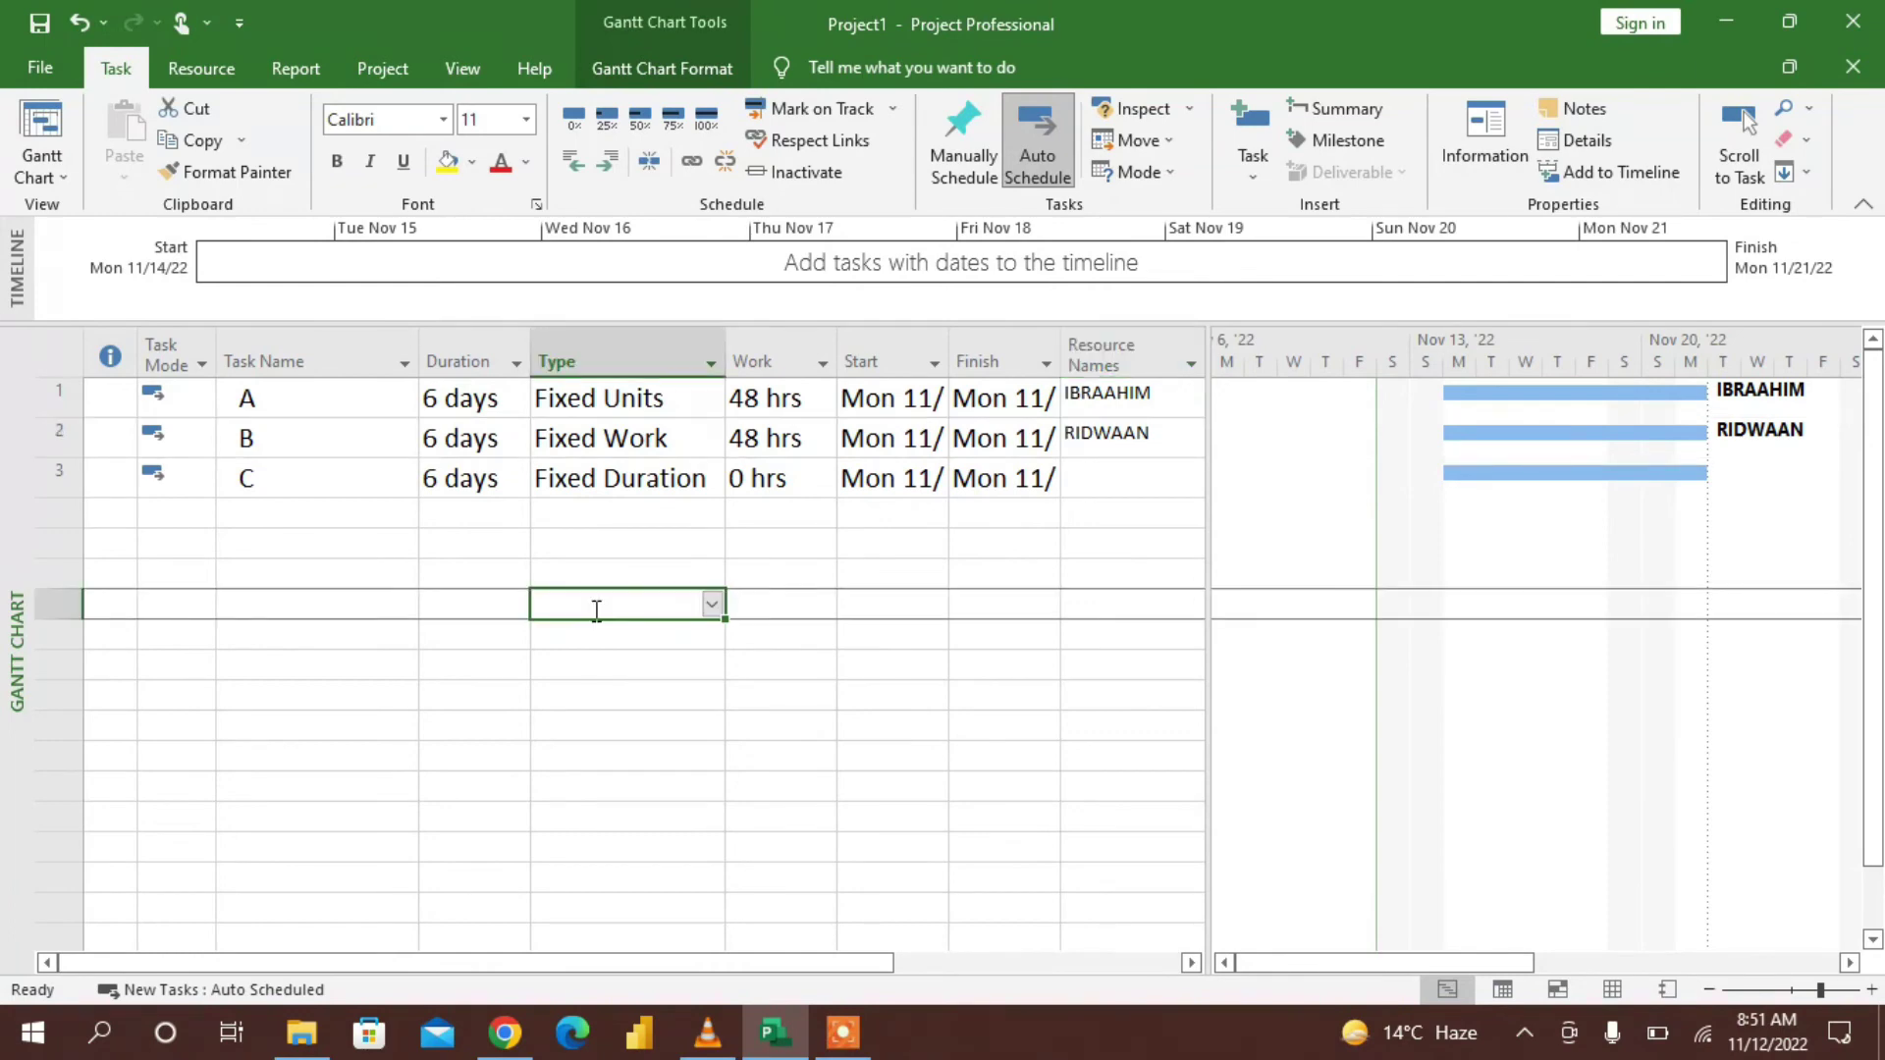
click(1128, 430)
click(785, 550)
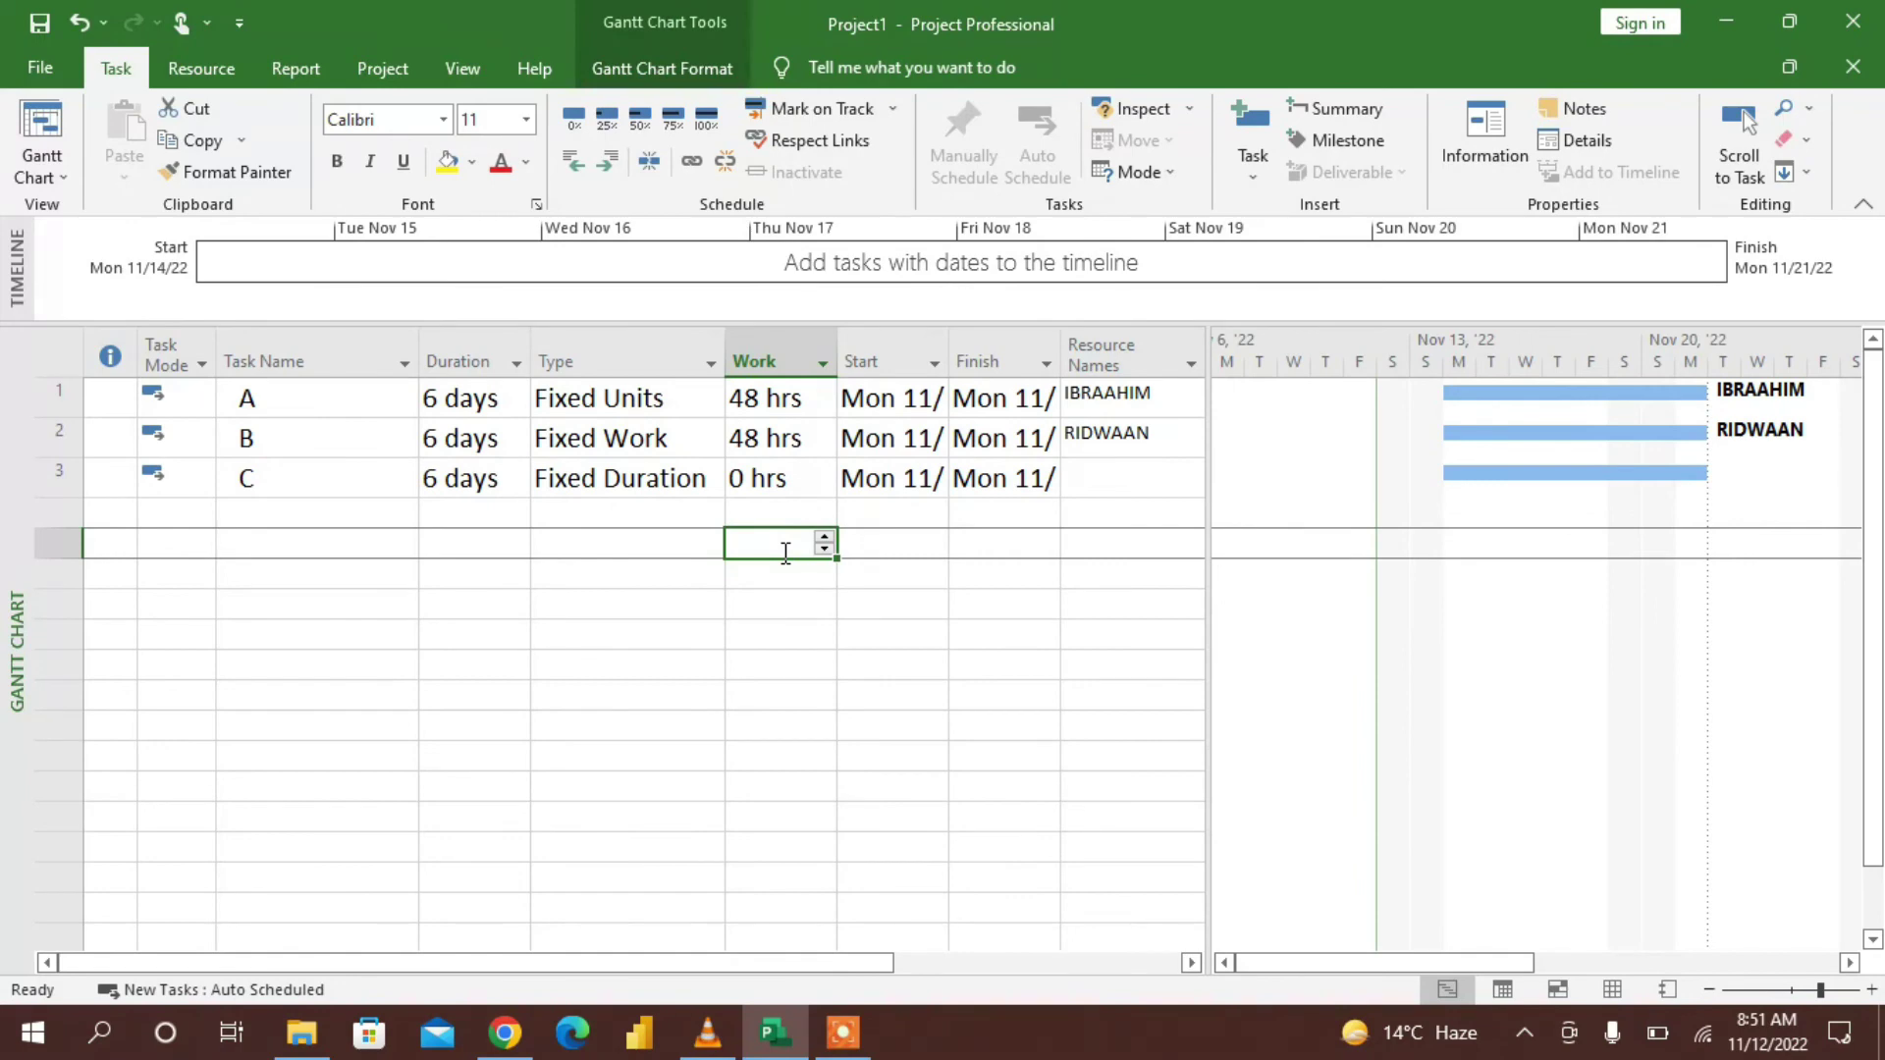
Set the duration of the Fixed Work task B to 8 days
key(Left)
key(Left)
key(Up)
key(Up)
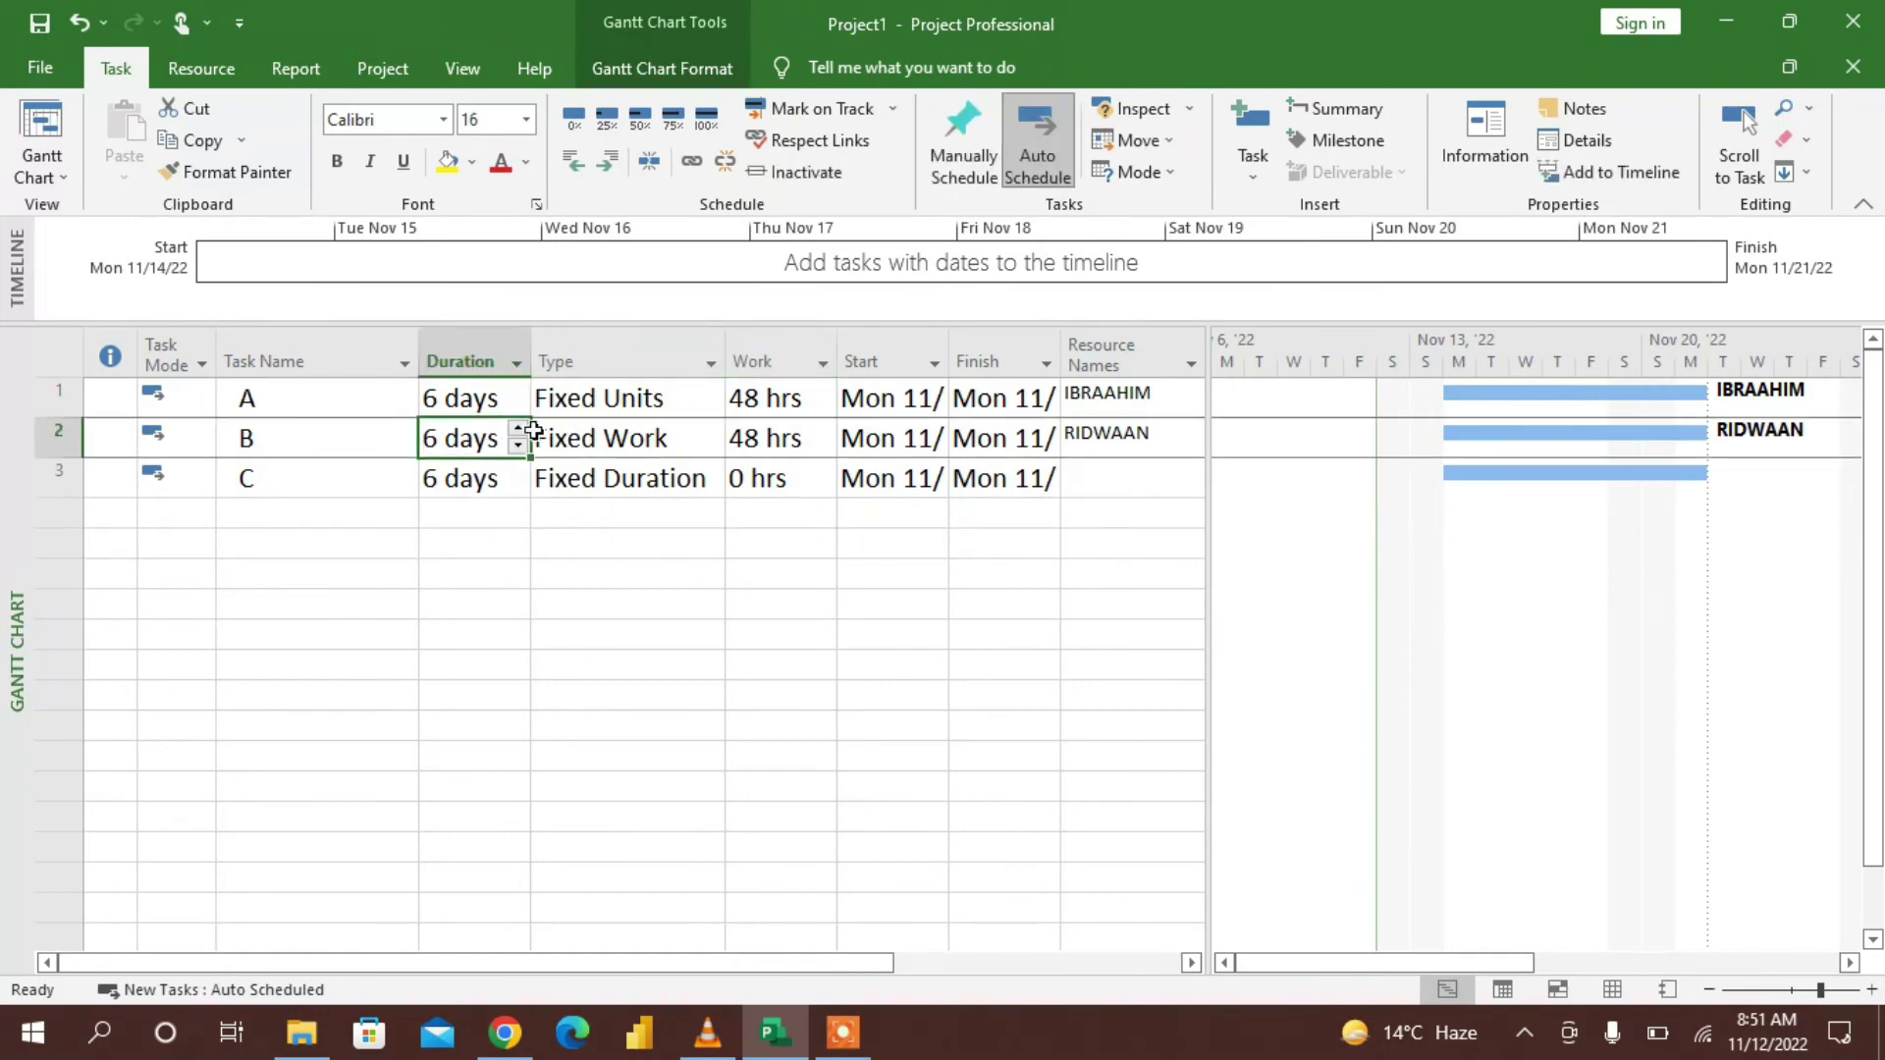
click(518, 430)
click(518, 430)
click(519, 430)
click(518, 430)
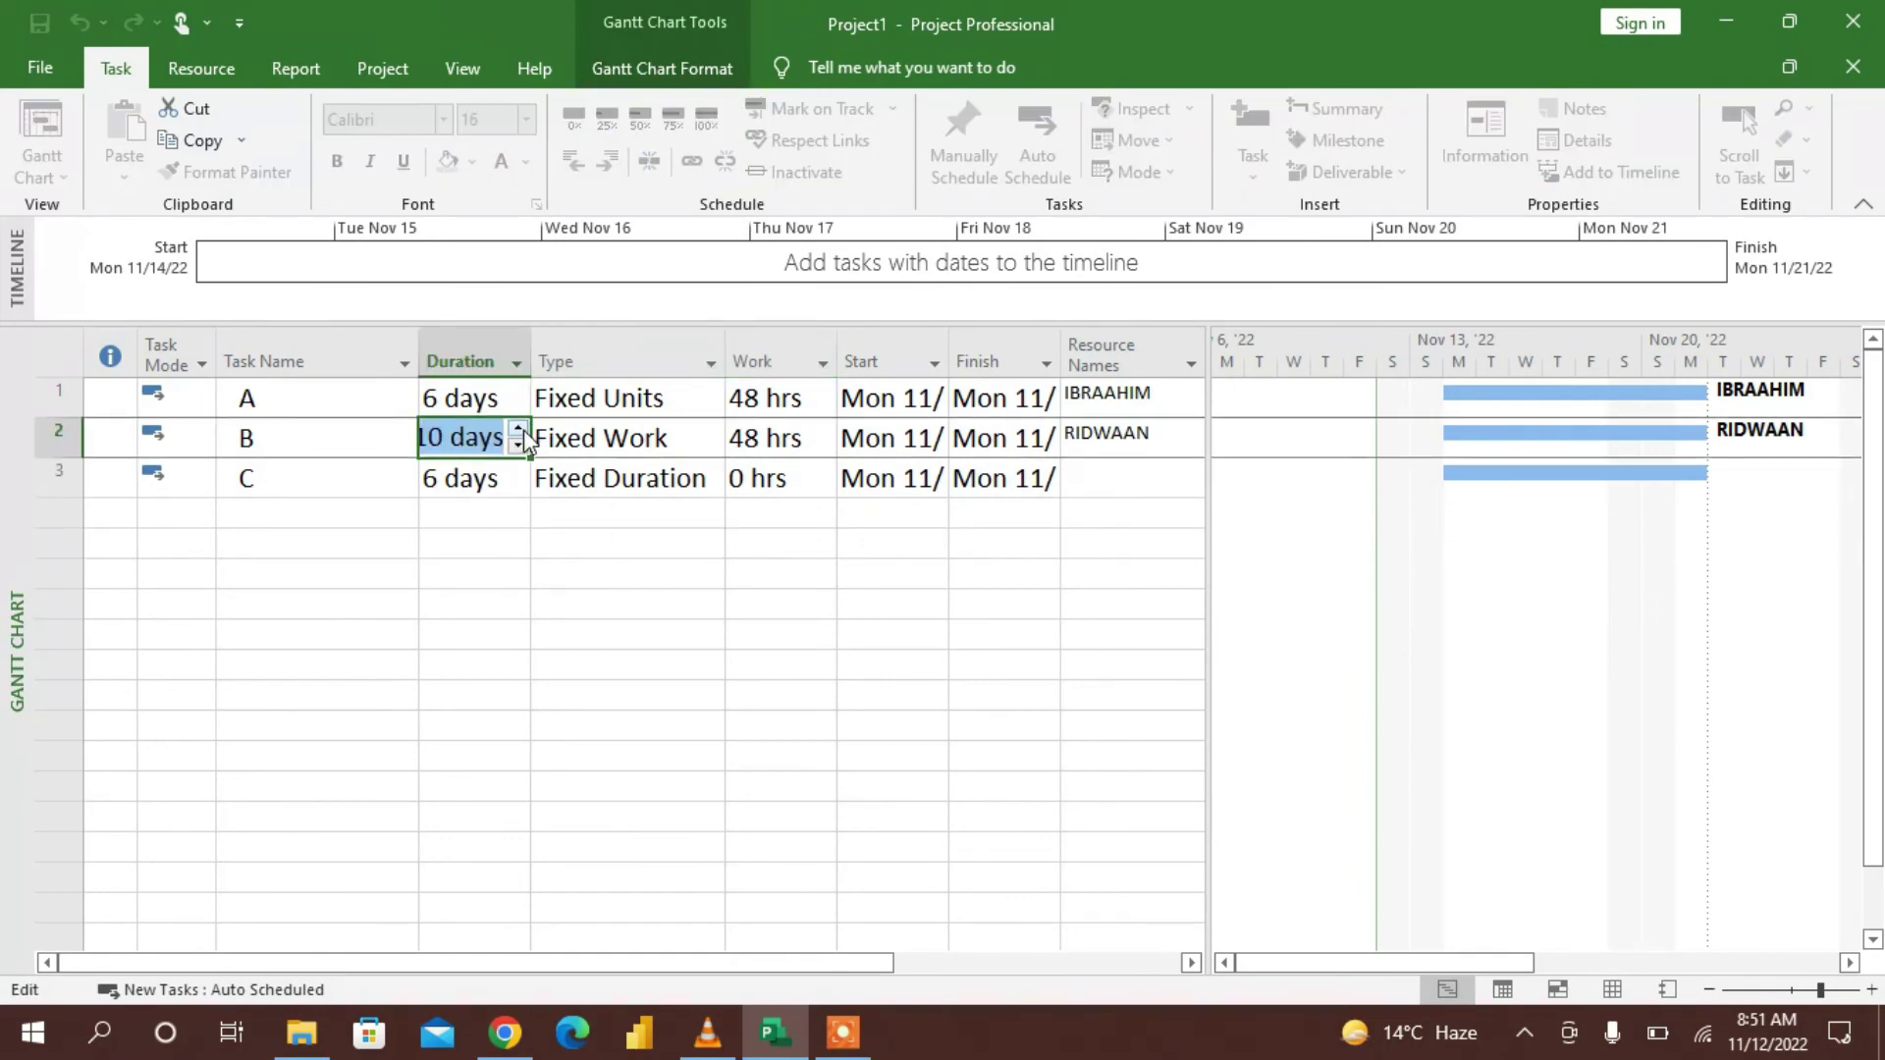
click(518, 443)
click(518, 444)
click(422, 574)
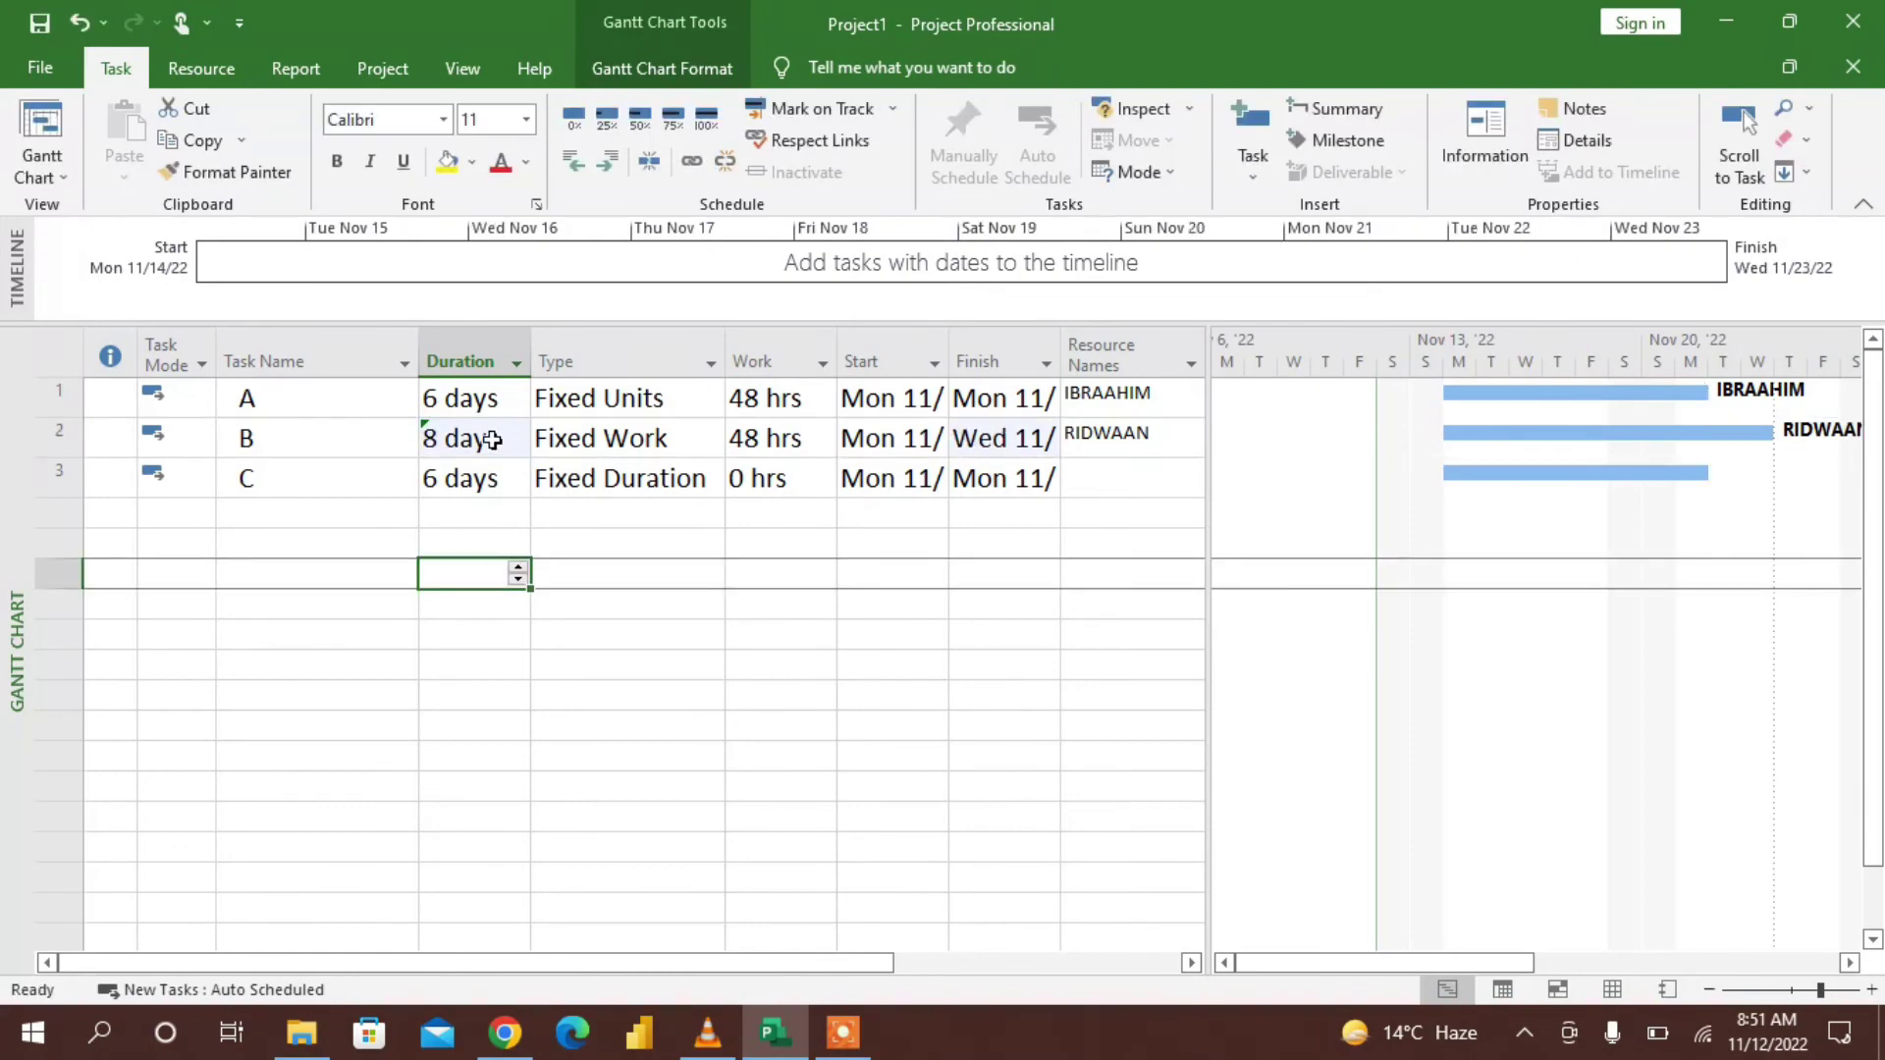
Check in Task Usage how the lengthened task B's work is spread per day, and go back to the Gantt Chart
mouse_move(455, 439)
click(1510, 990)
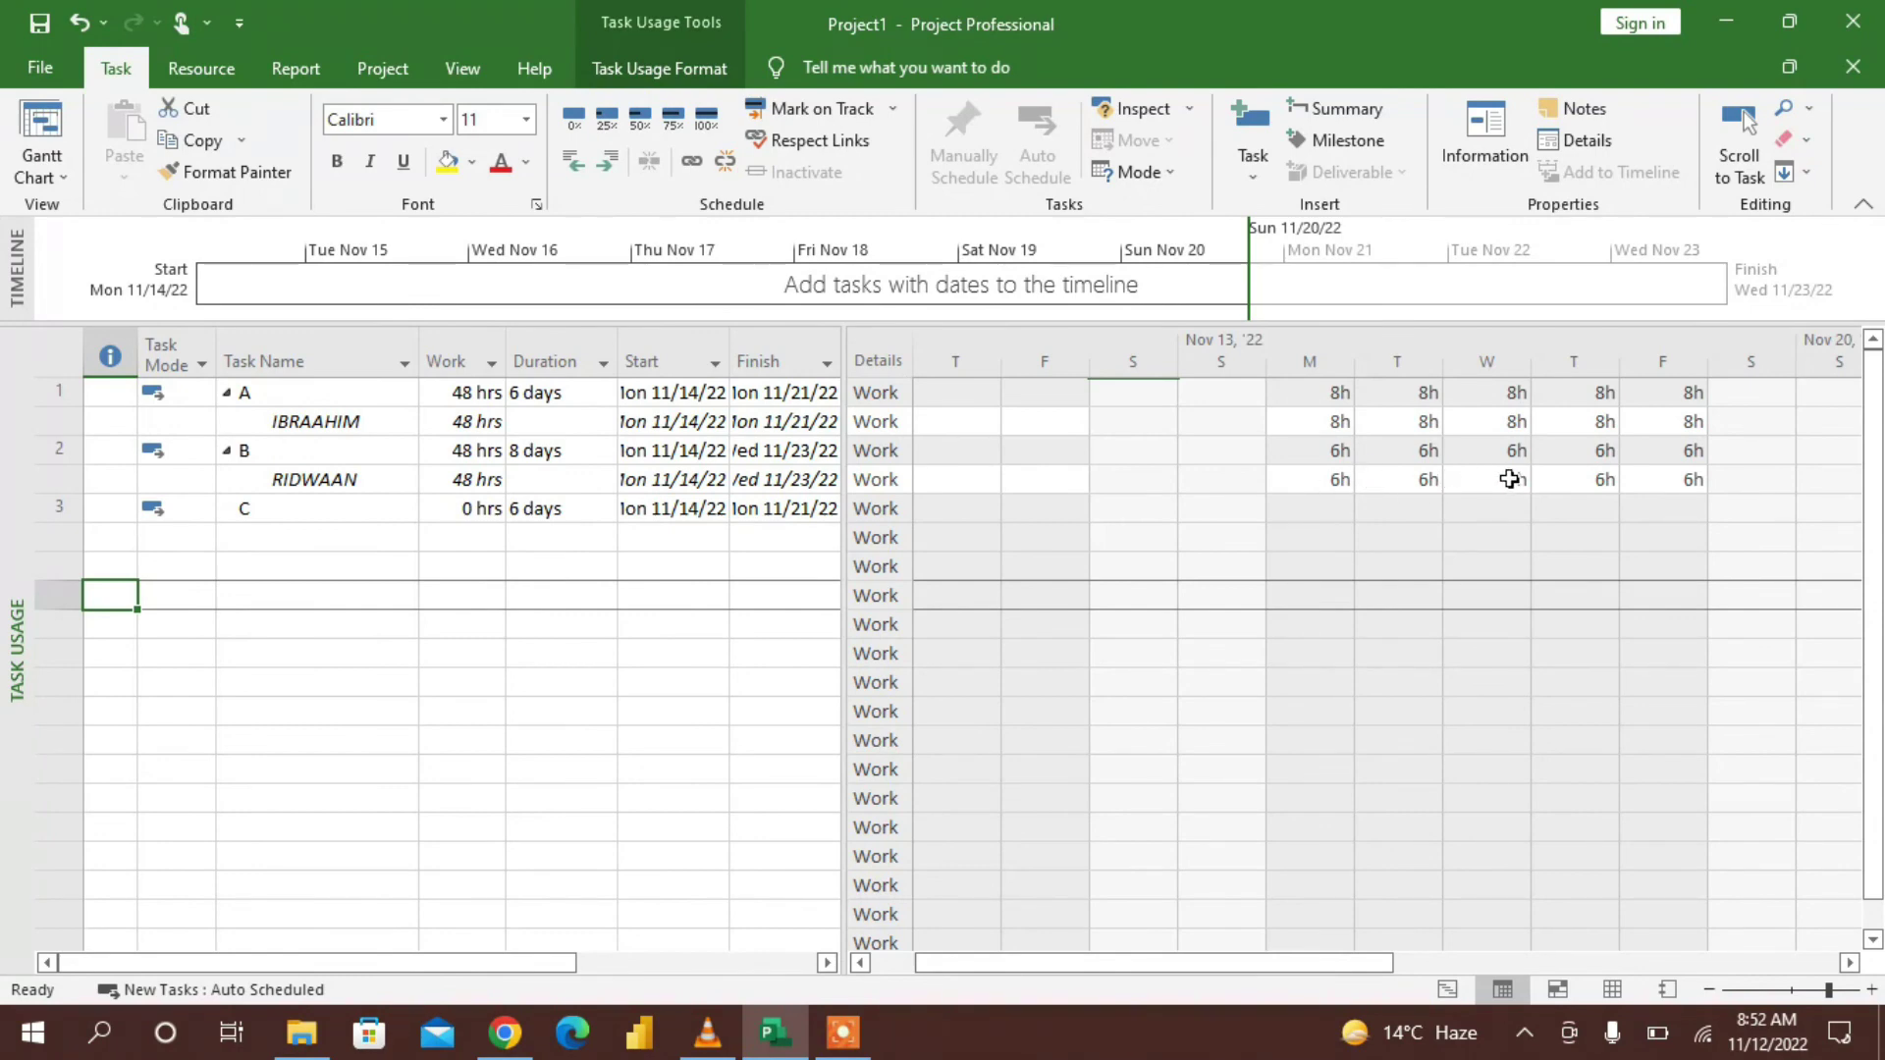
click(1447, 989)
Shorten task B's duration to 4 days and inspect the indicator beside it
click(435, 442)
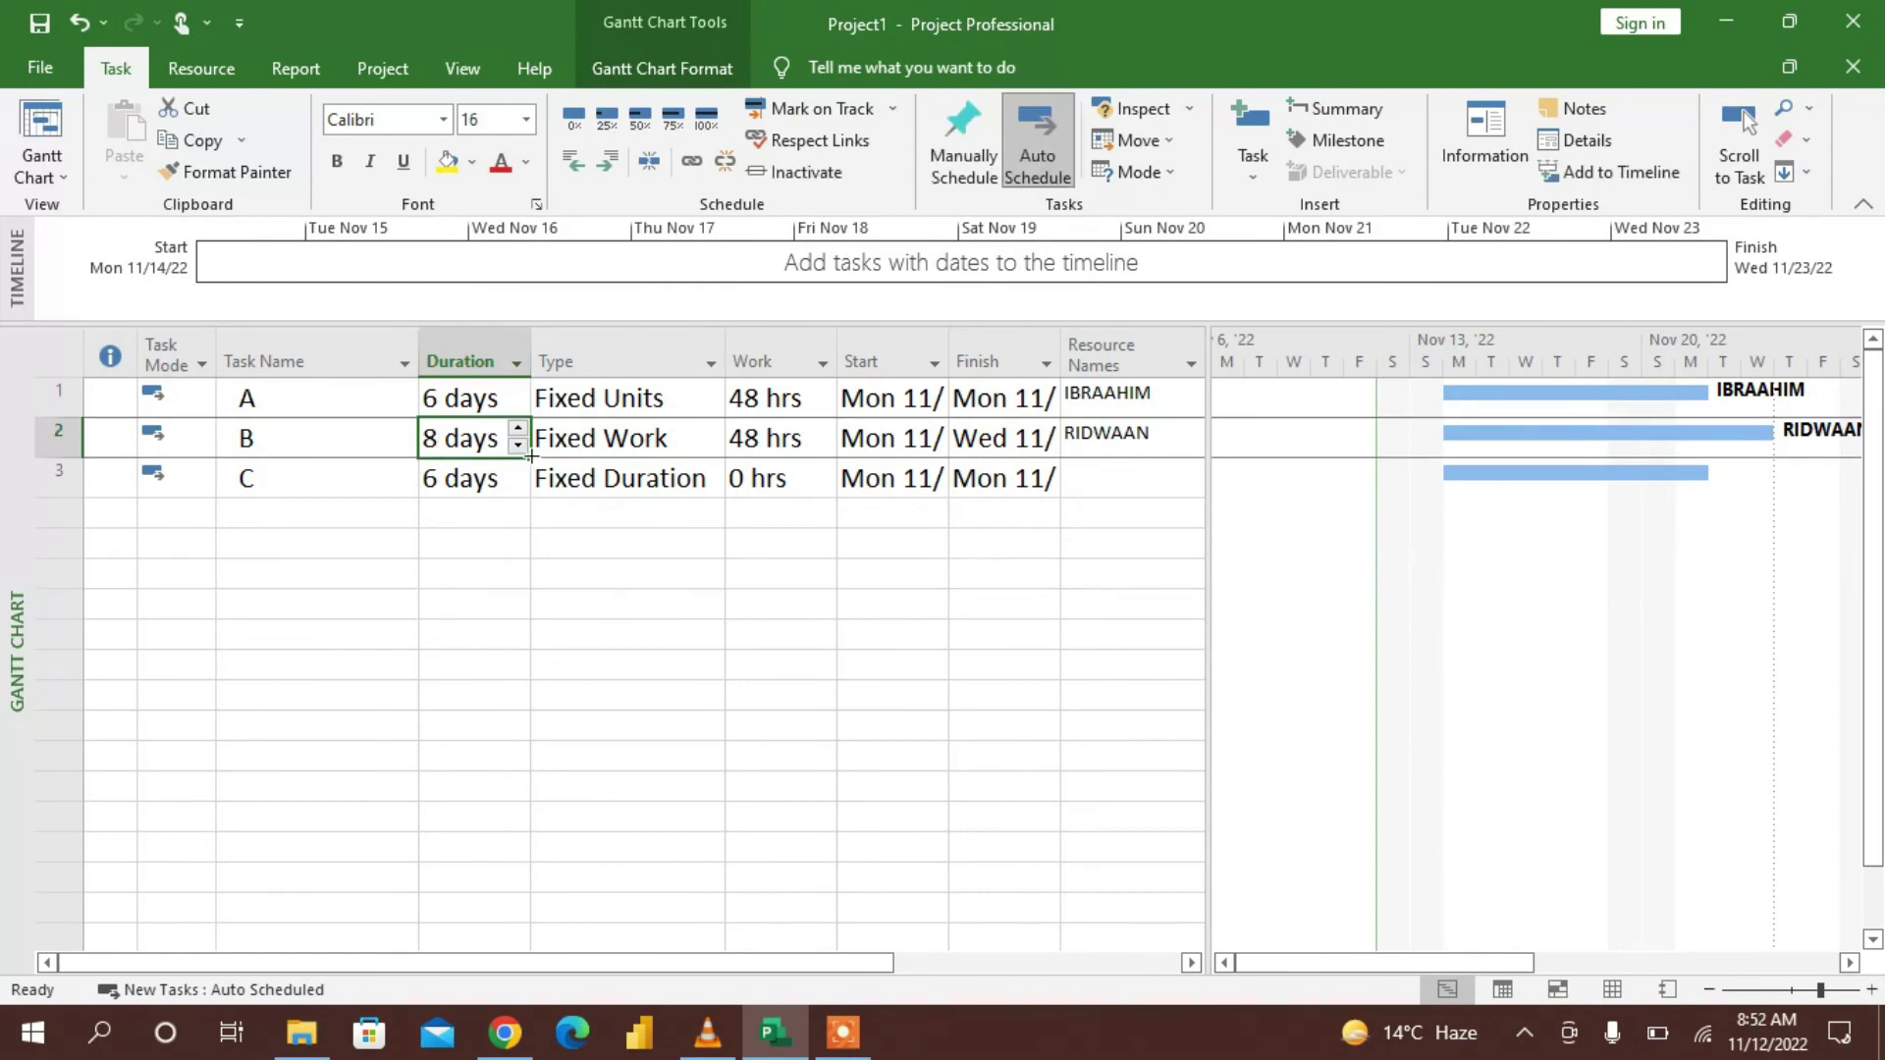
click(517, 444)
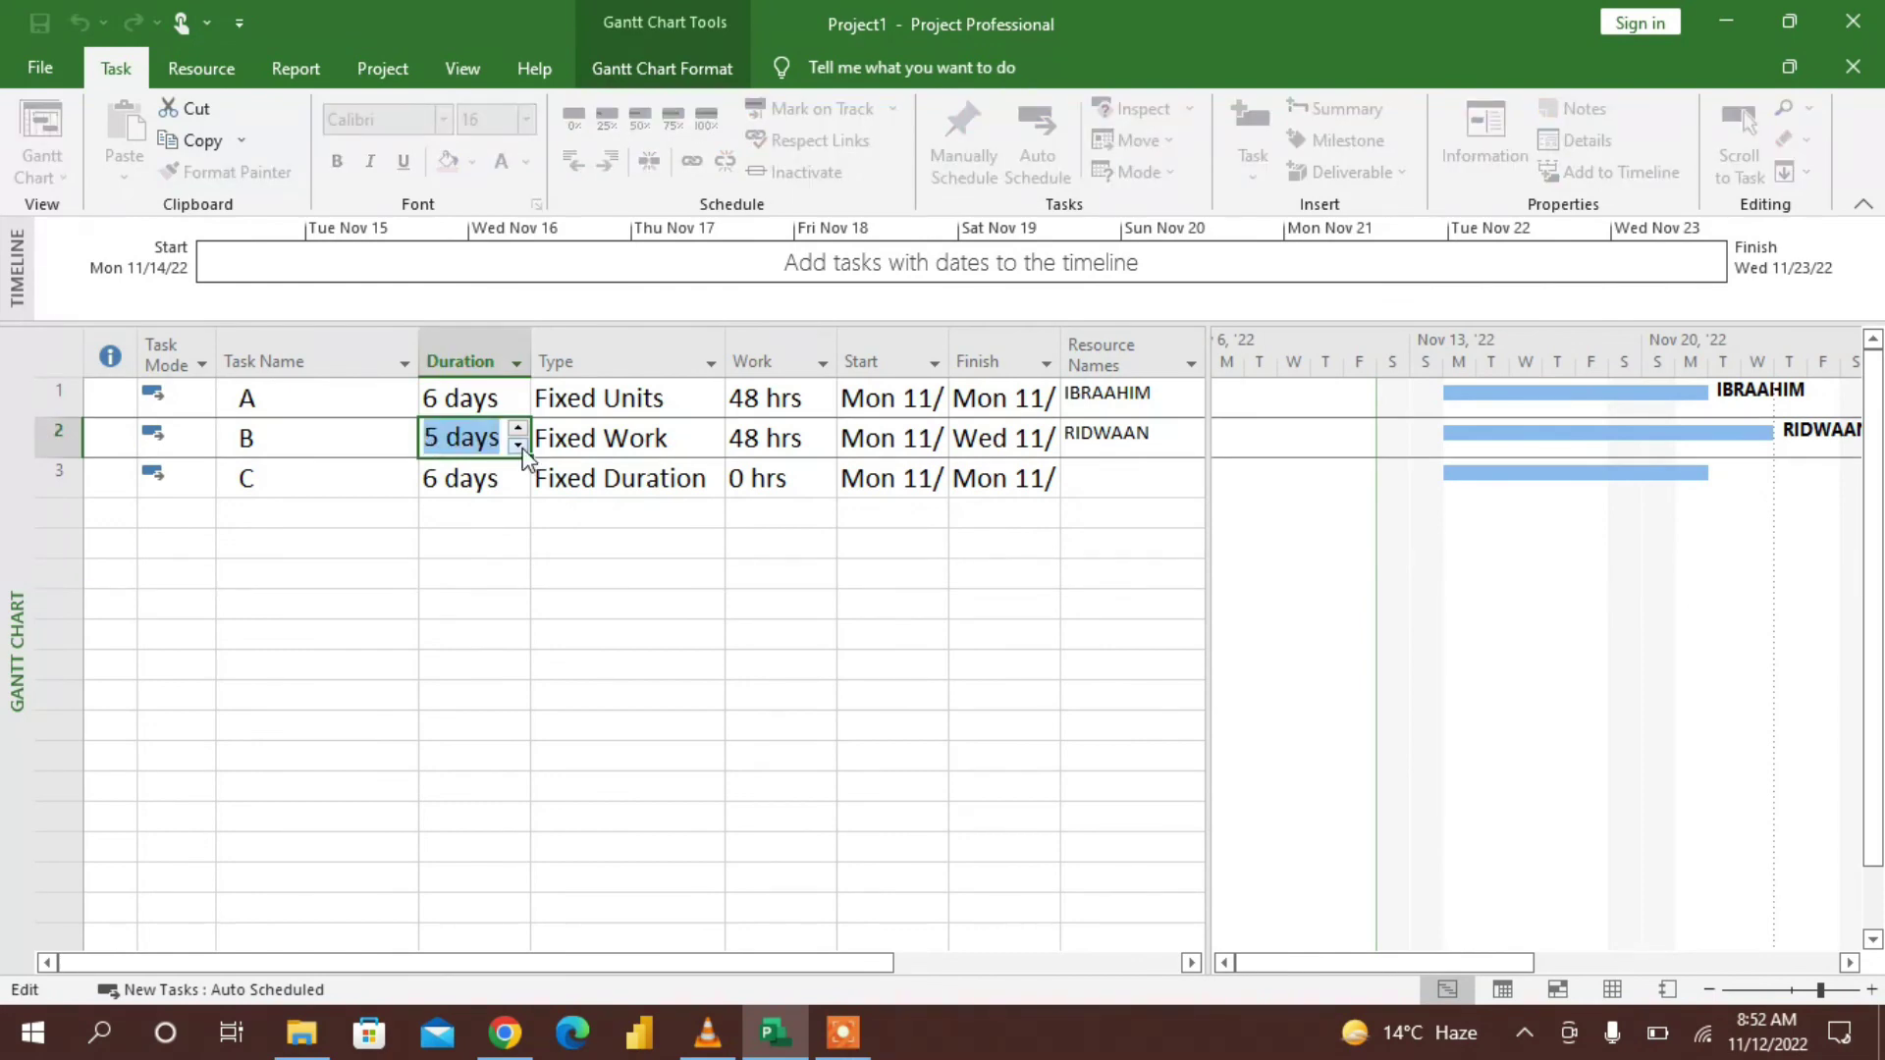
click(520, 447)
click(573, 676)
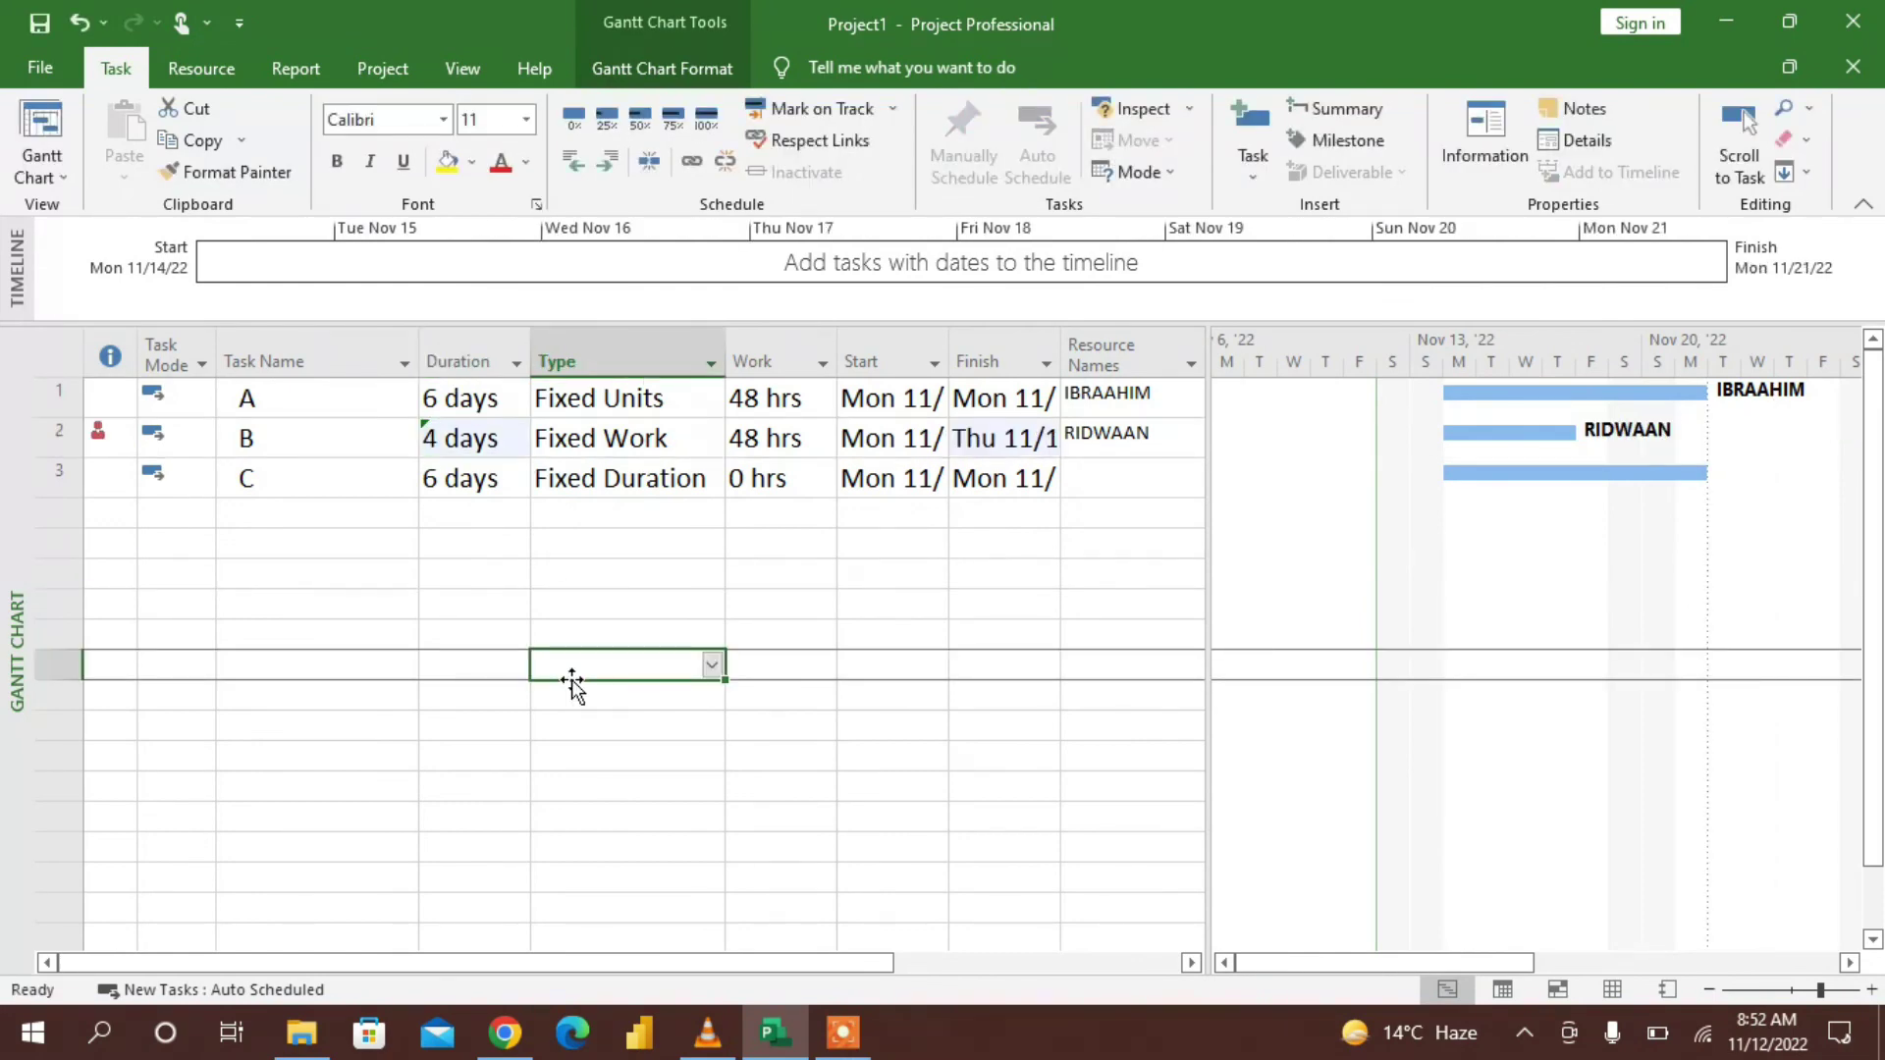
click(93, 438)
click(416, 615)
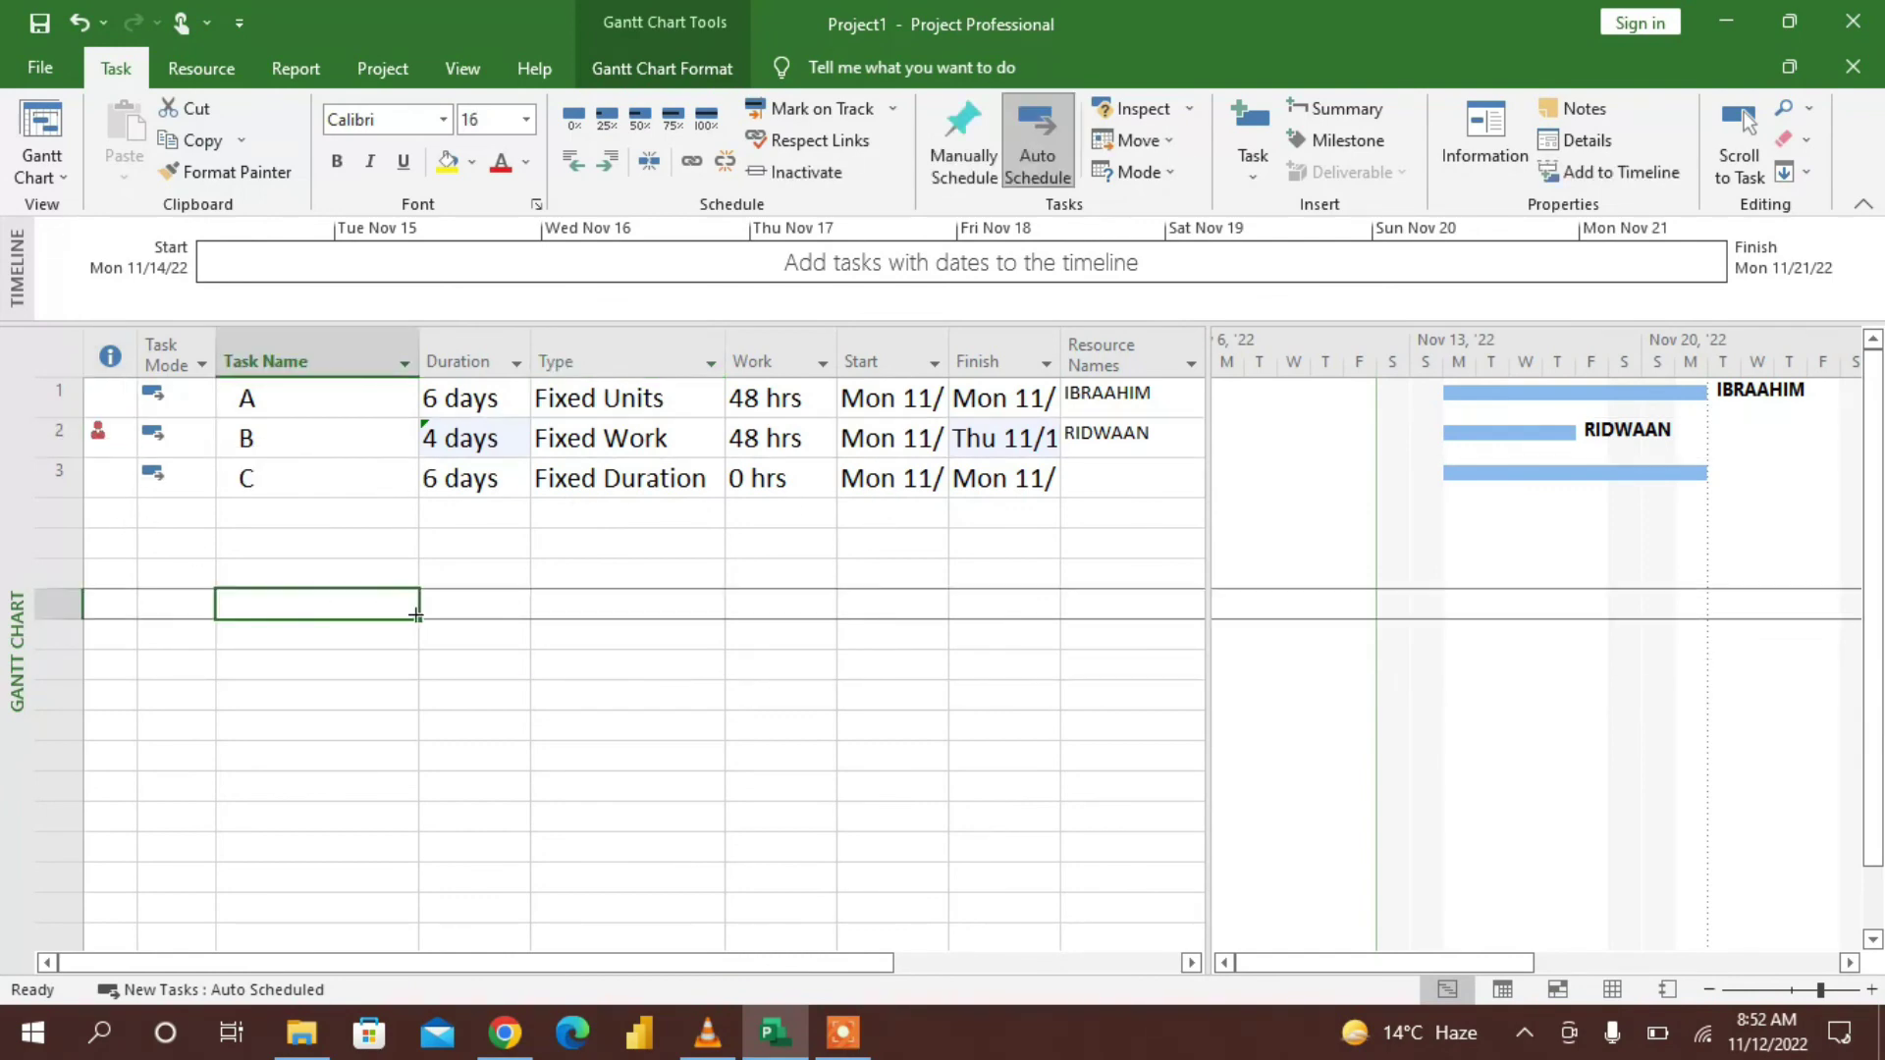
Examine the shortened task B's work and daily hours in Task Usage, and return to the Gantt Chart
click(762, 439)
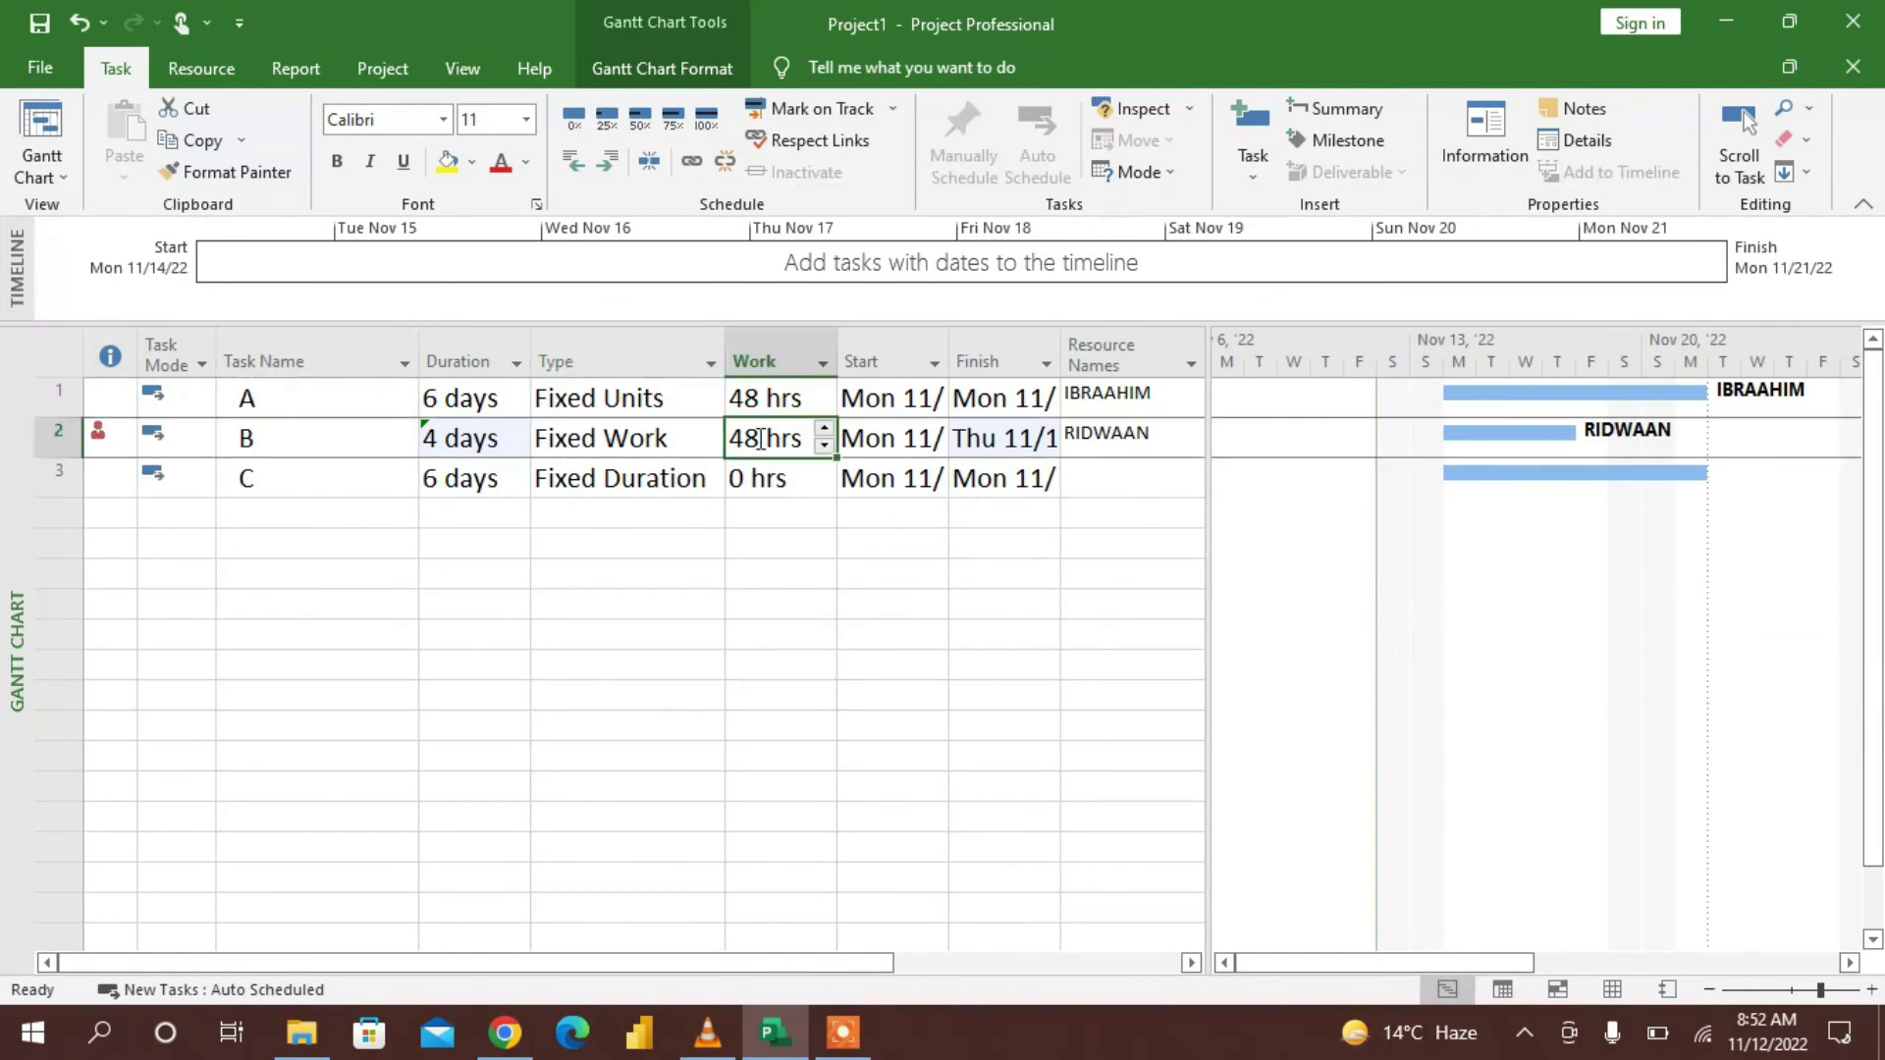
click(749, 635)
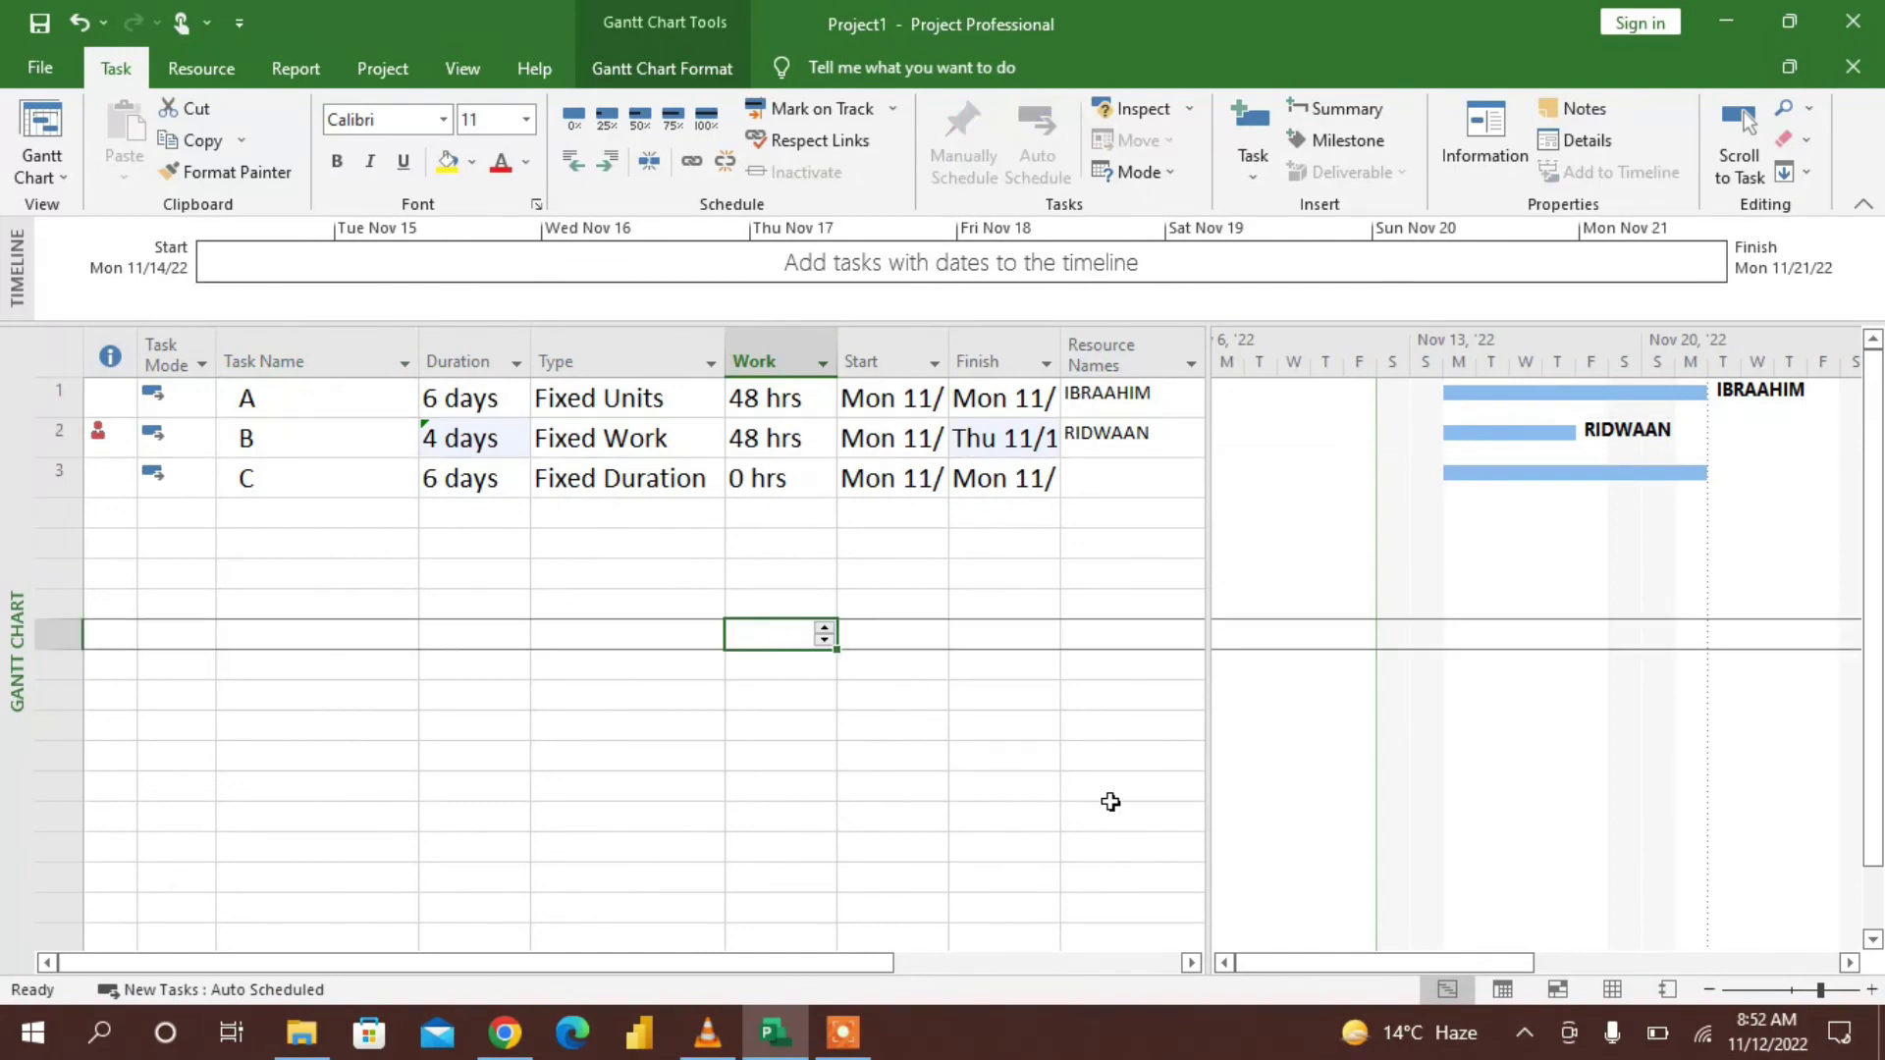
click(1448, 990)
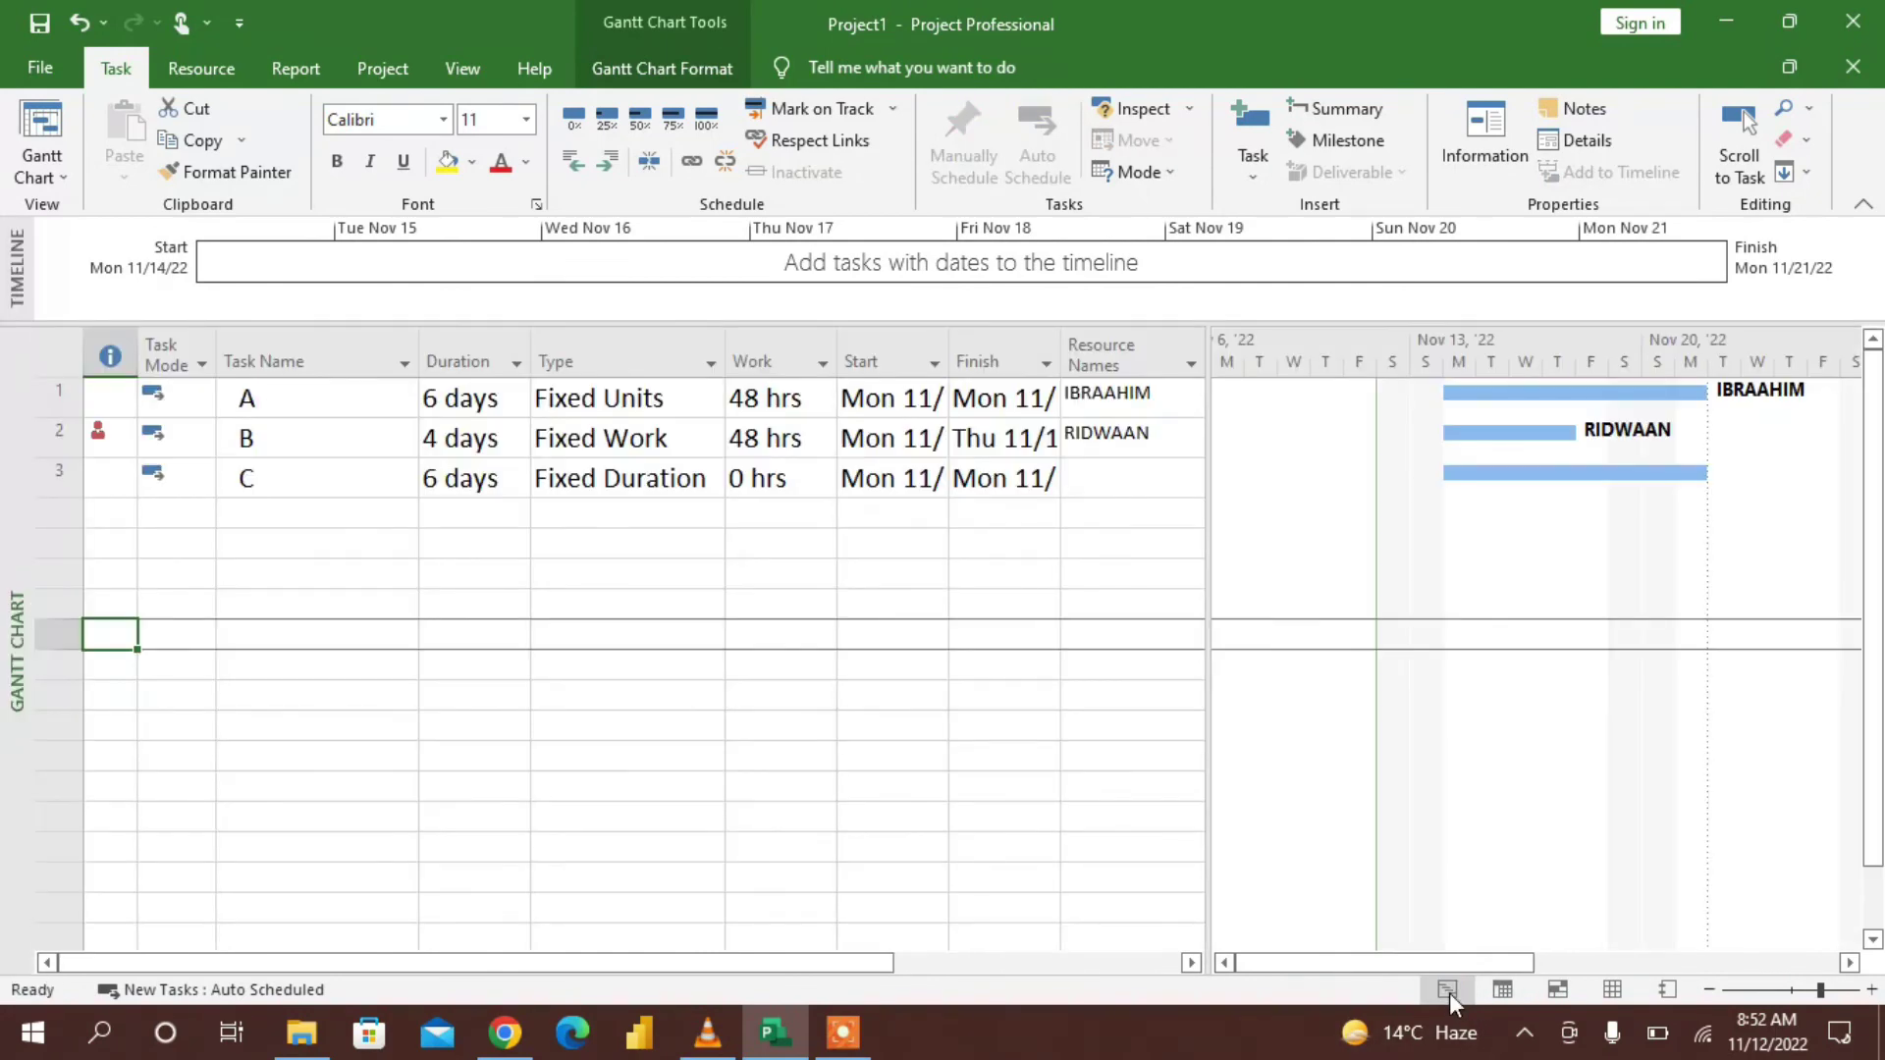
click(1502, 989)
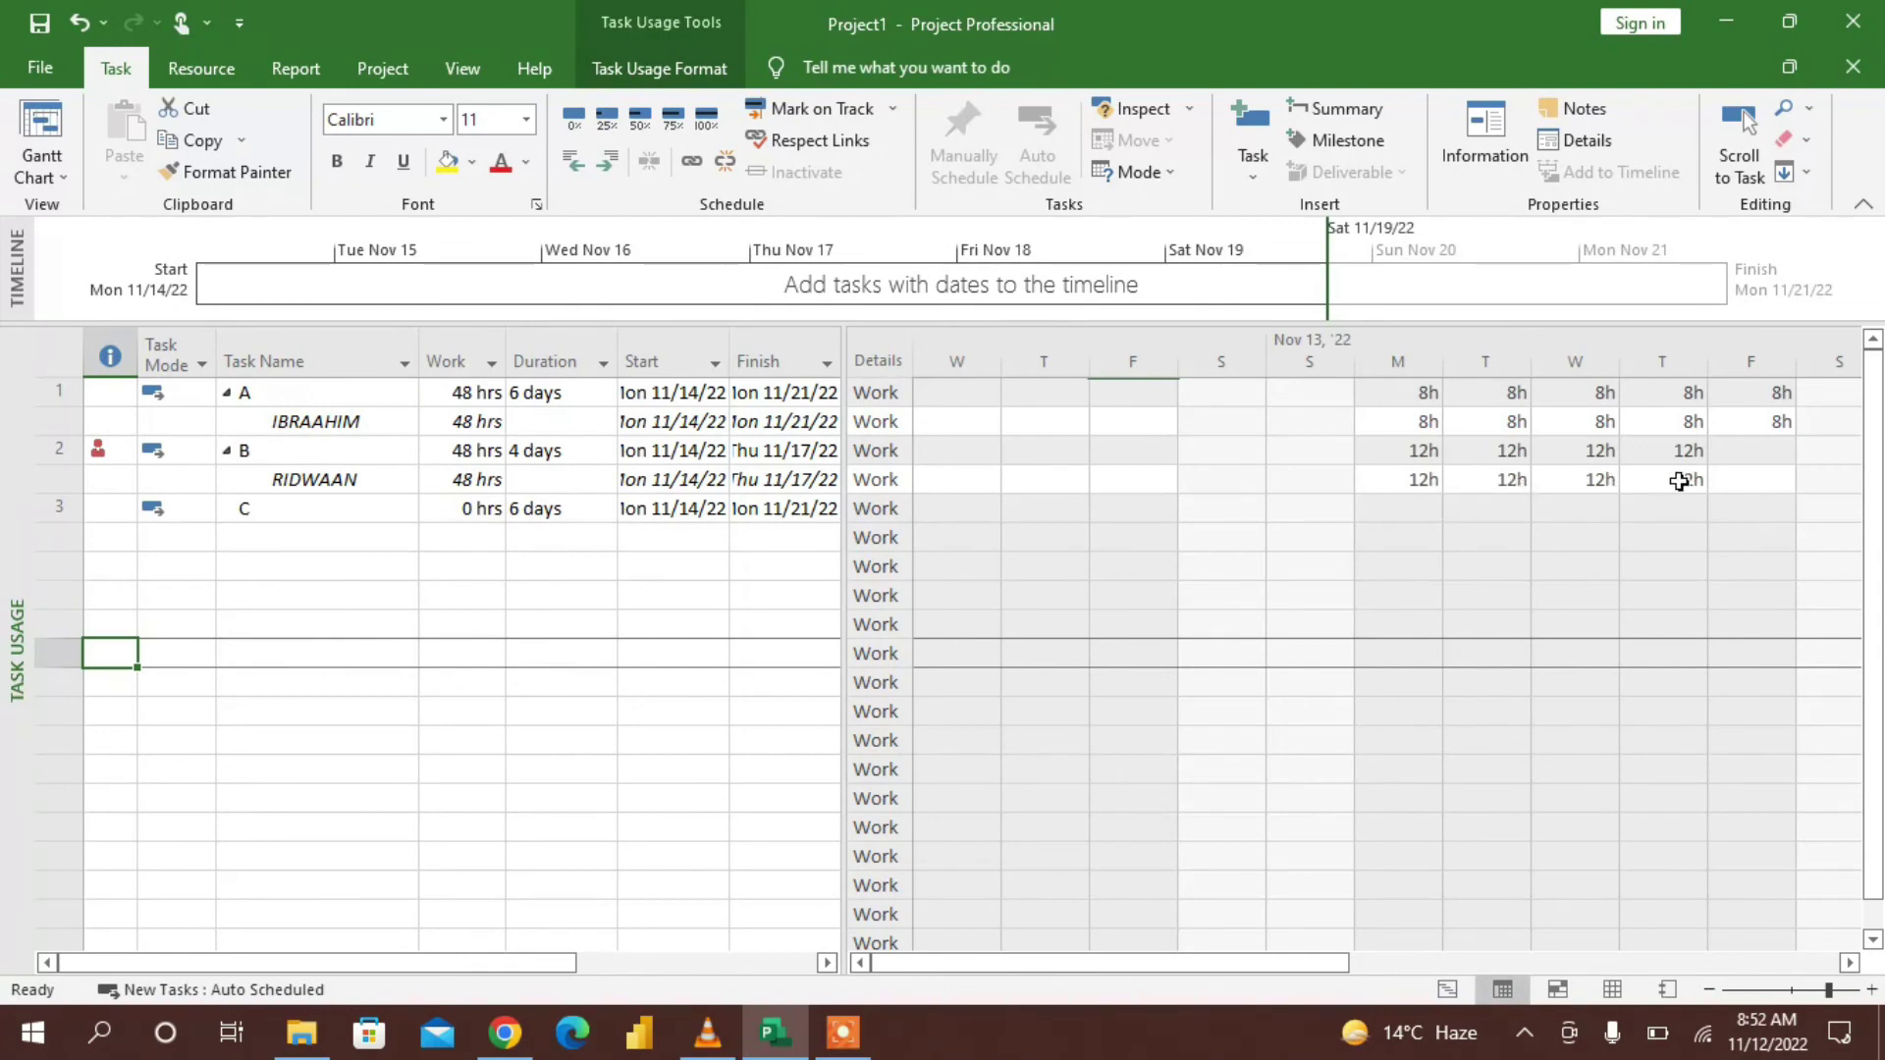
mouse_move(97, 453)
click(1442, 987)
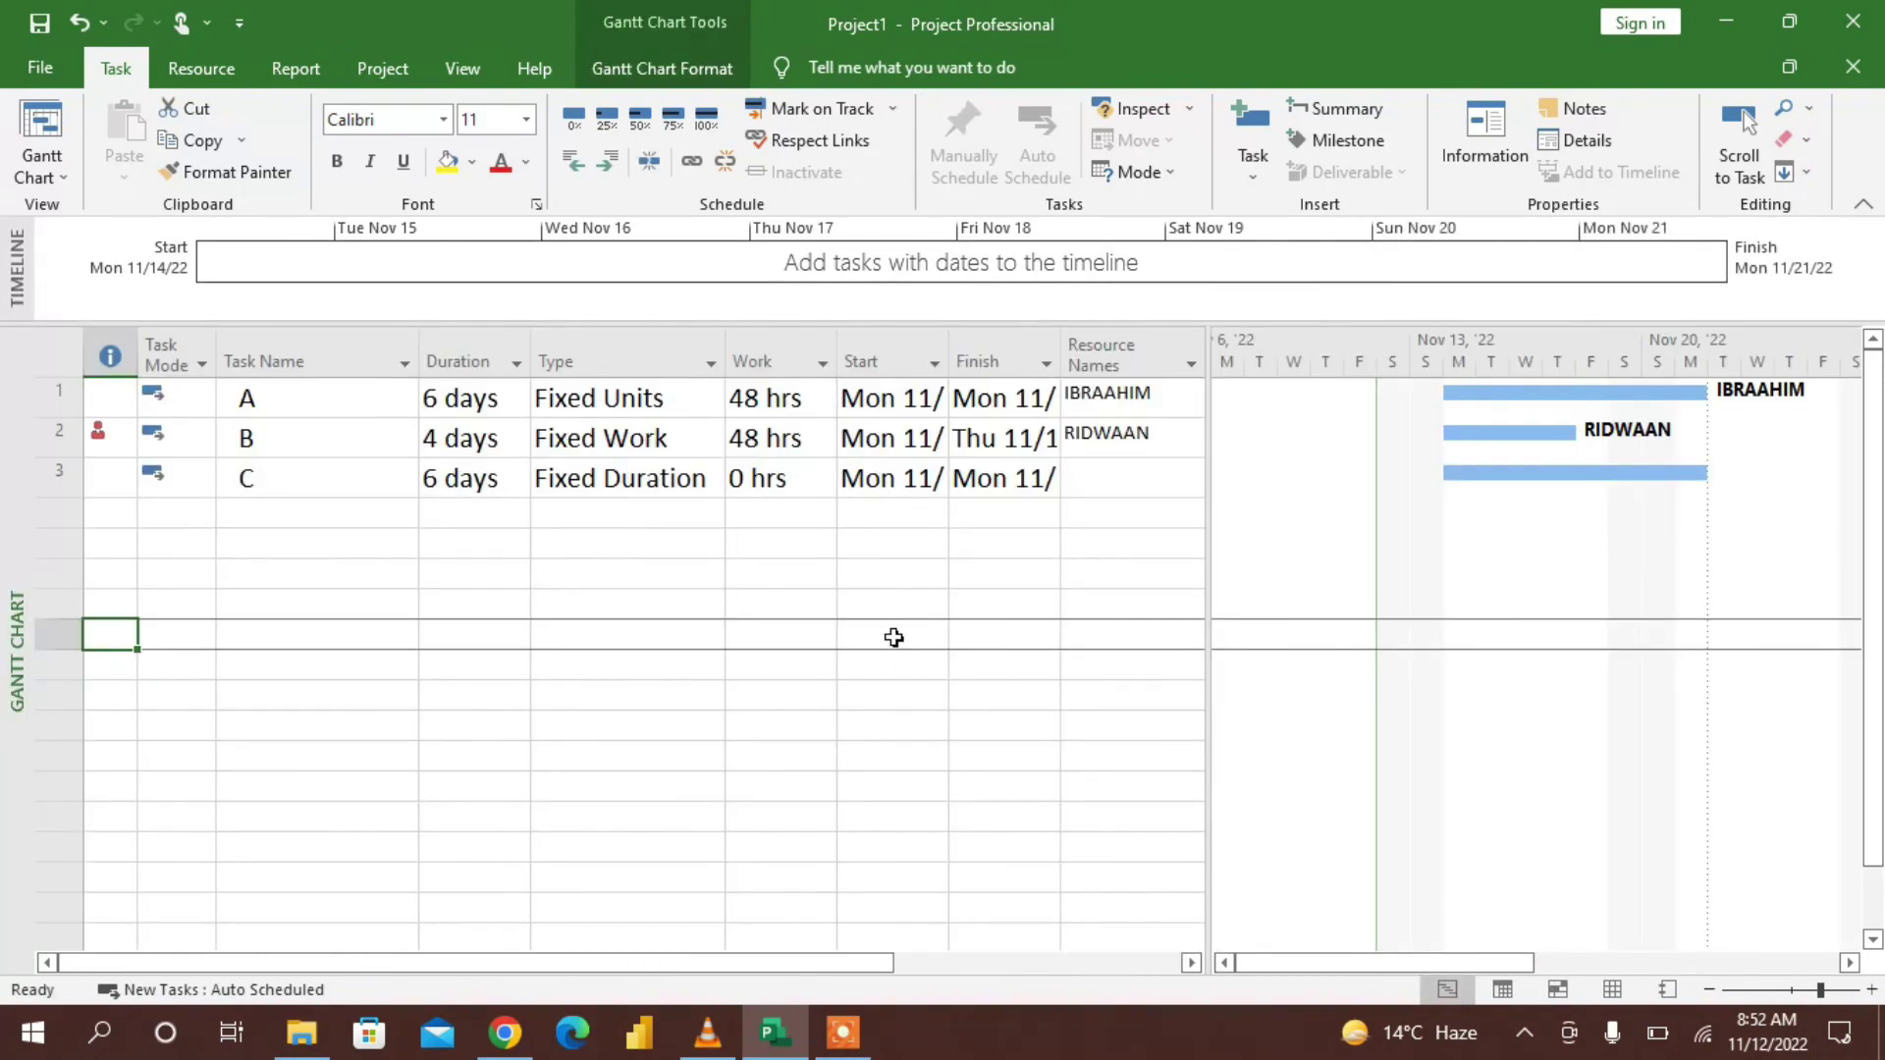